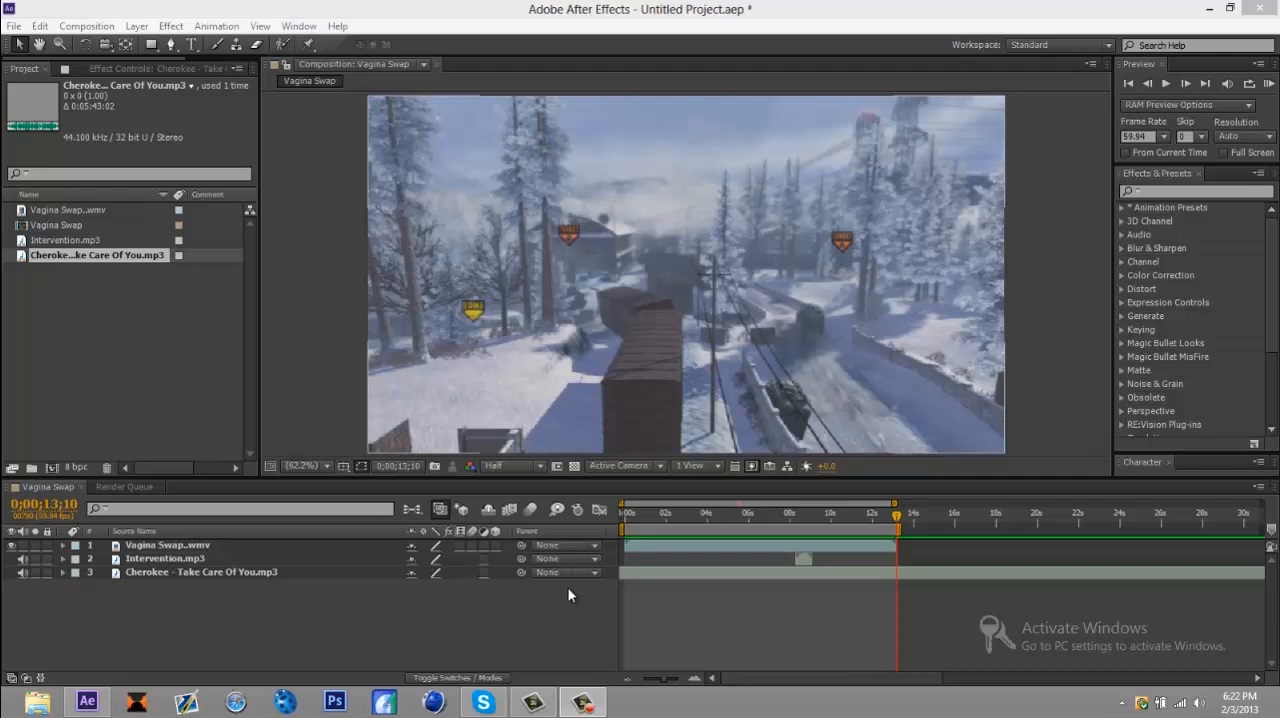
Step: Play back the composition to review the gameplay clip together with its gunshot sound and music
key(F9)
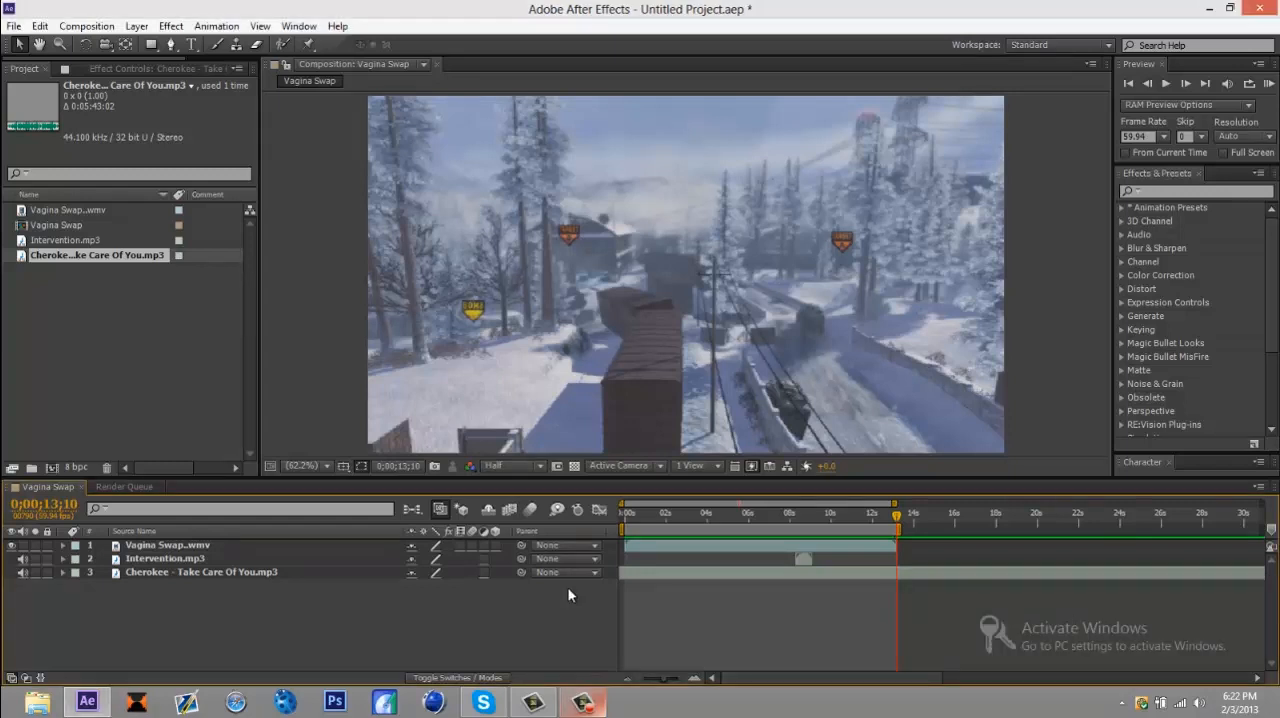
key(space)
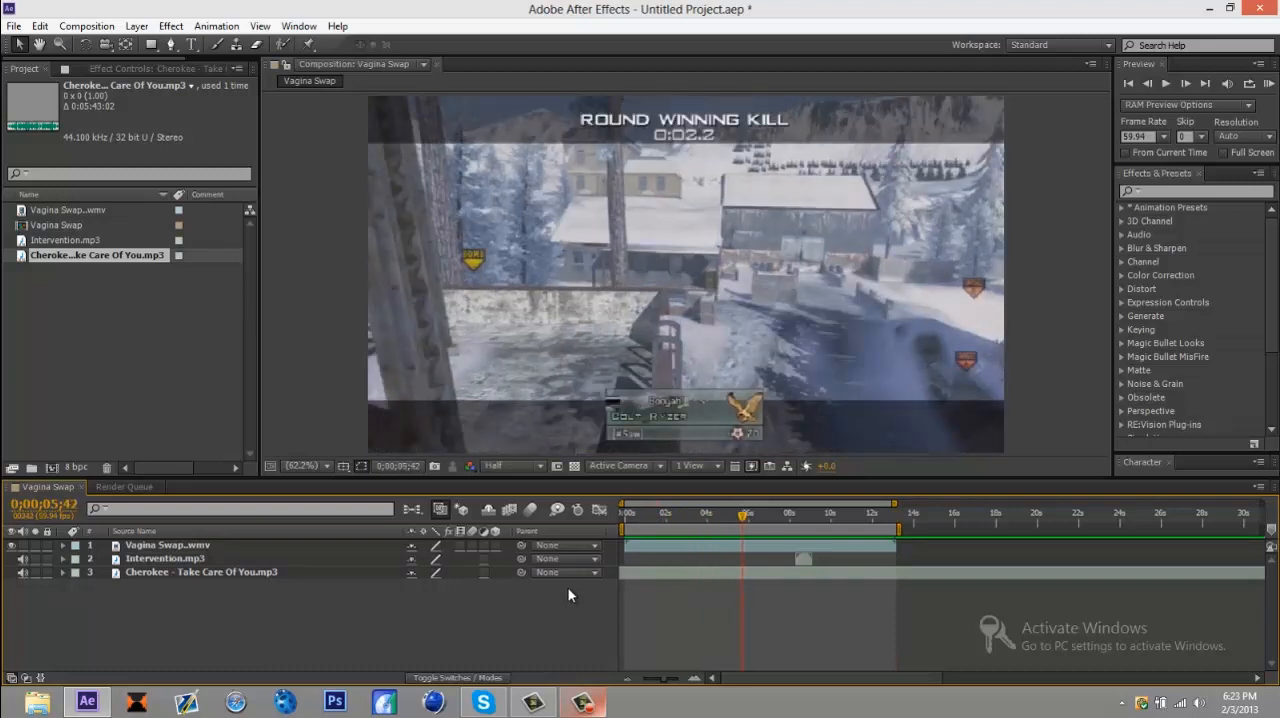
key(KP_0)
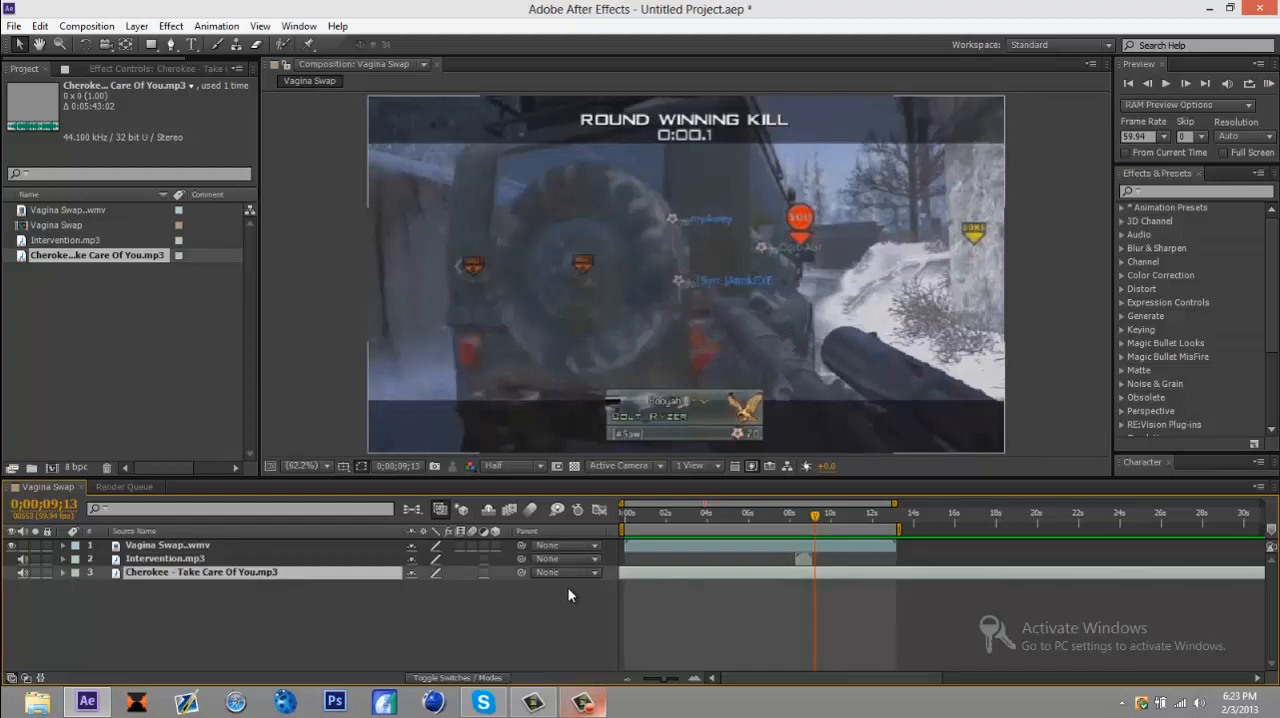
Step: Reveal the audio waveform of the Cherokee music layer and park the playhead where the strong beats start, at 0;00;08;22
key(l)
key(l)
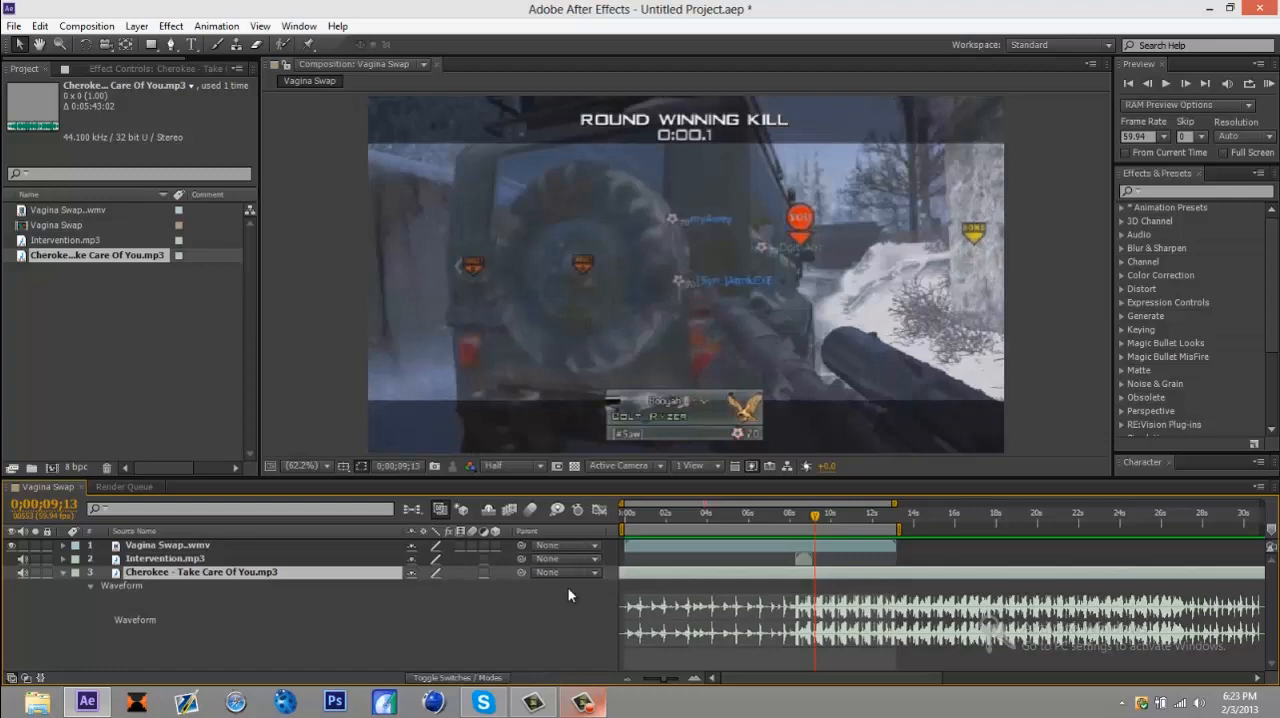
key(space)
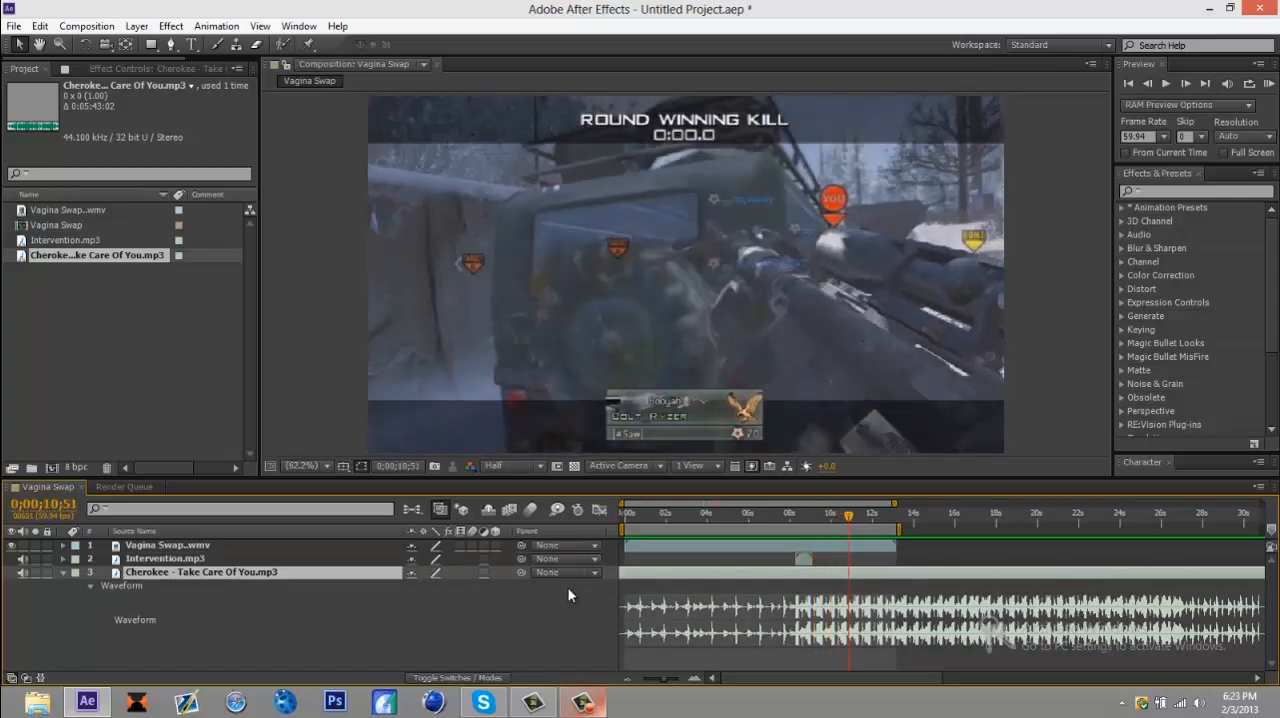
key(shift+Page_Up)
key(shift+Page_Up)
key(shift+Page_Up)
key(shift+Page_Up)
key(shift+Page_Up)
key(shift+Page_Up)
key(shift+Page_Up)
key(shift+Page_Up)
key(shift+Page_Up)
key(shift+Page_Up)
key(shift+Page_Up)
key(shift+Page_Up)
key(shift+Page_Up)
key(shift+Page_Up)
key(shift+Page_Up)
key(shift+Page_Up)
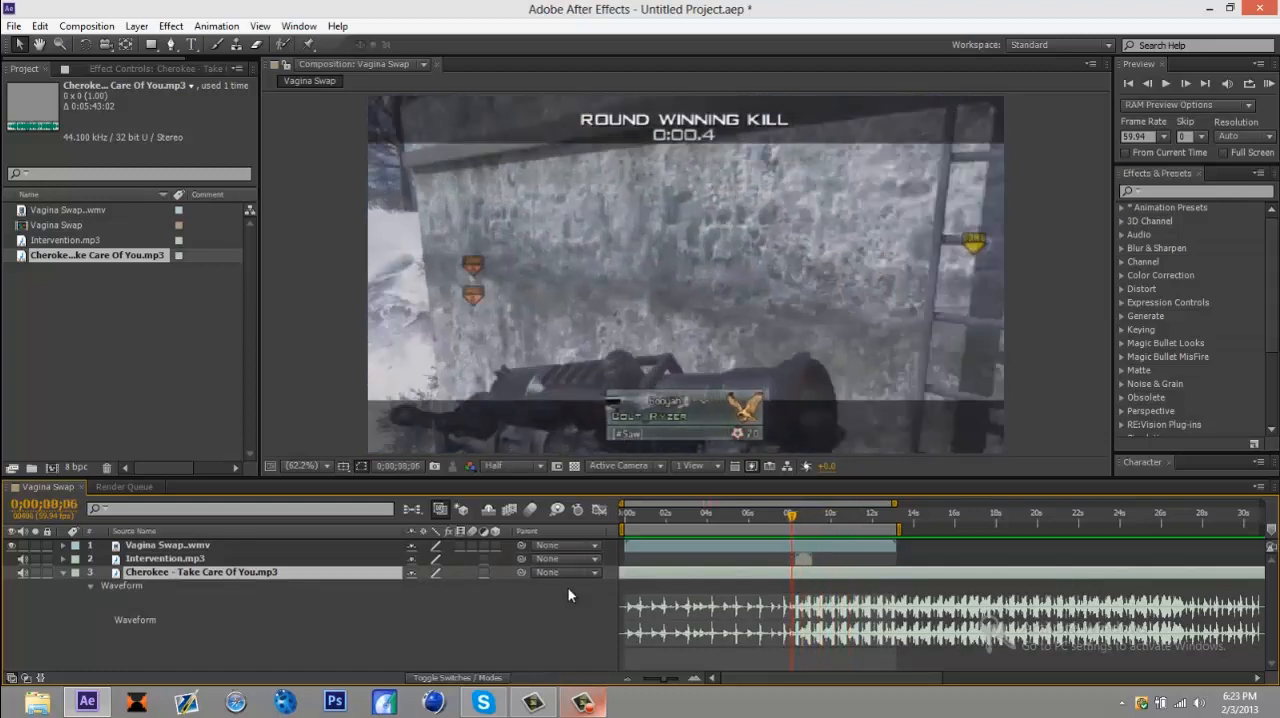
key(space)
key(Page_Up)
key(Page_Up)
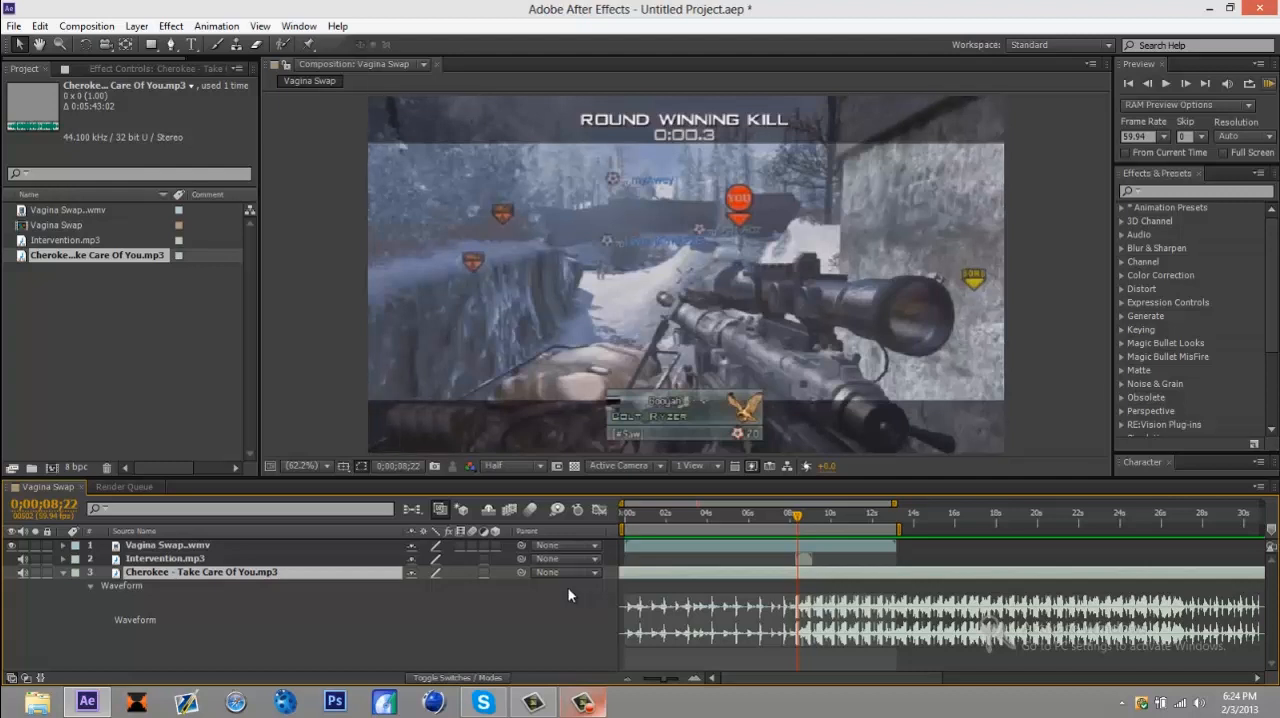
Step: Add layer markers to the music layer on each beat from about 8 to 13 seconds during a RAM preview, then collapse the waveform and deselect
key(KP_0)
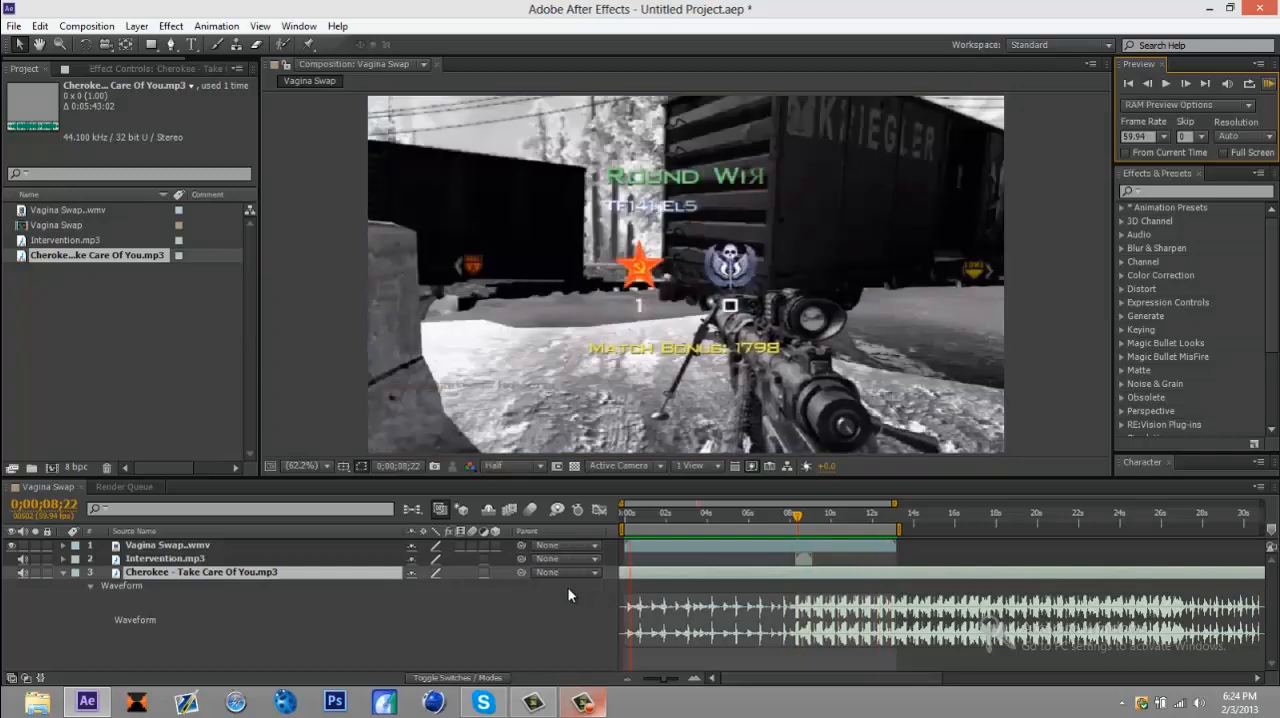
key(space)
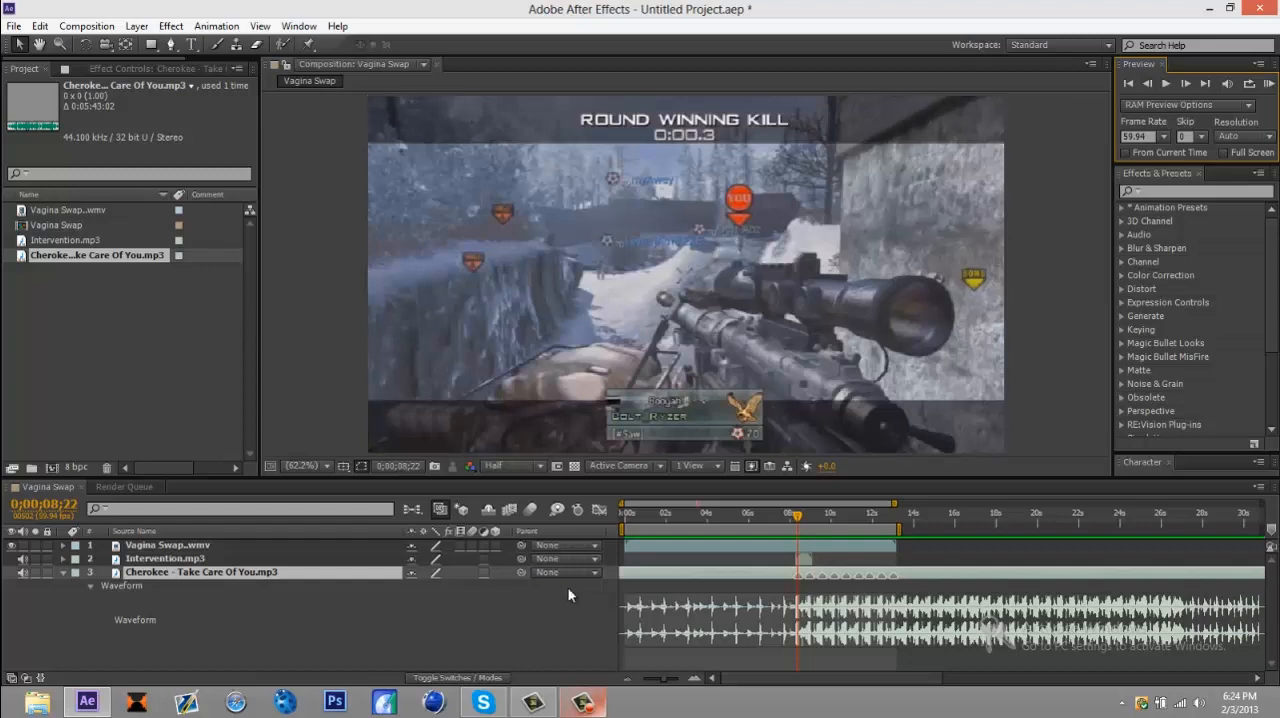
key(space)
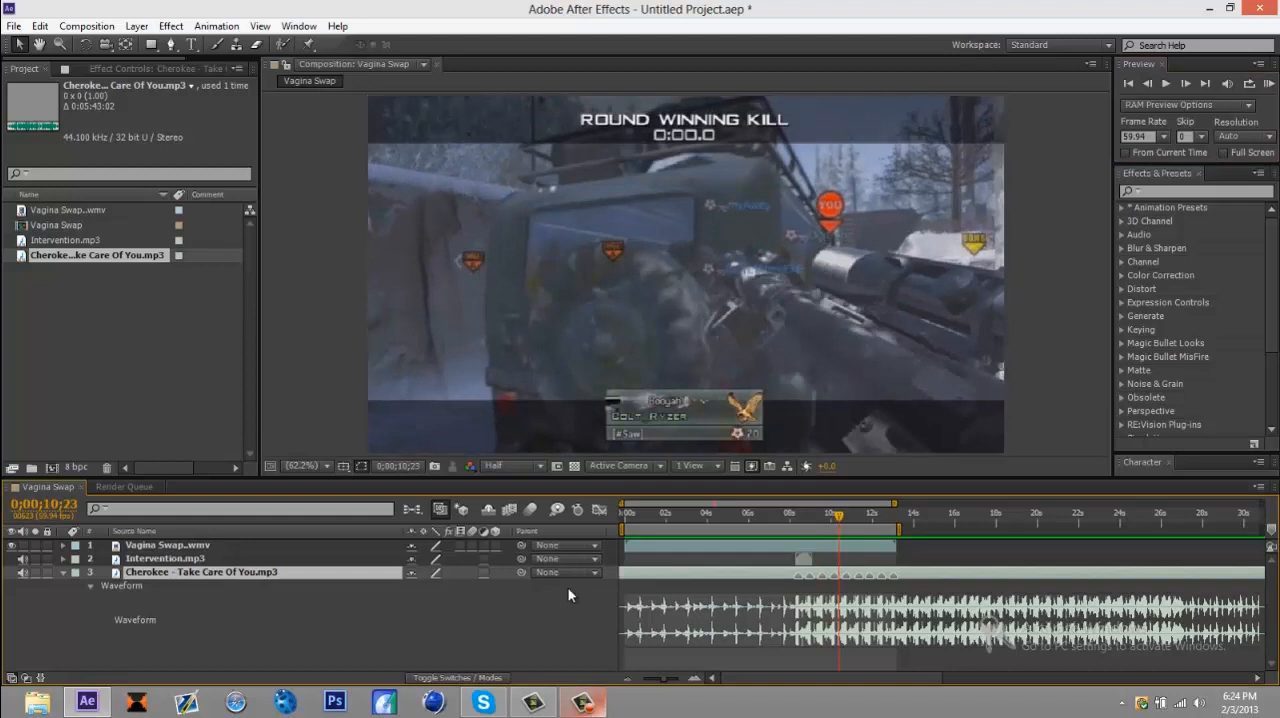
key(l)
click(568, 595)
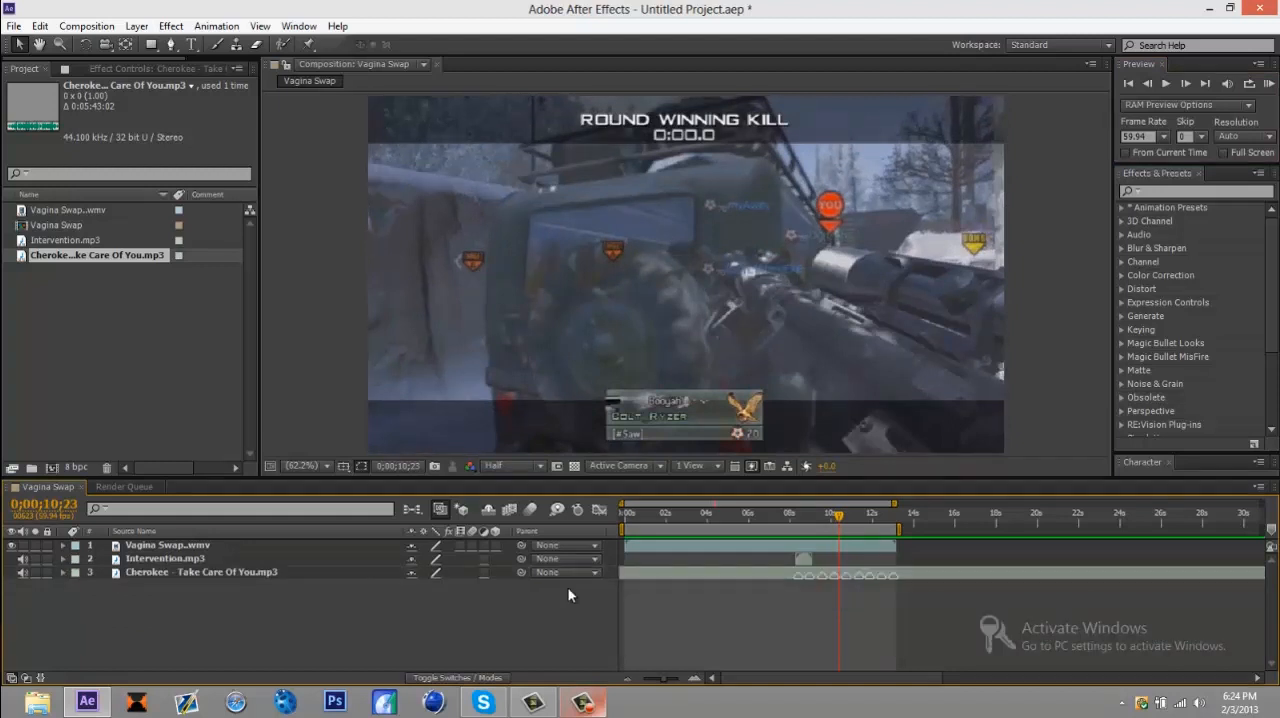
Step: Add a composition marker at the position of each beat marker on the music layer, from 0;00;08;23 to 0;00;13;00
key(j)
key(j)
key(j)
key(j)
key(j)
key(k)
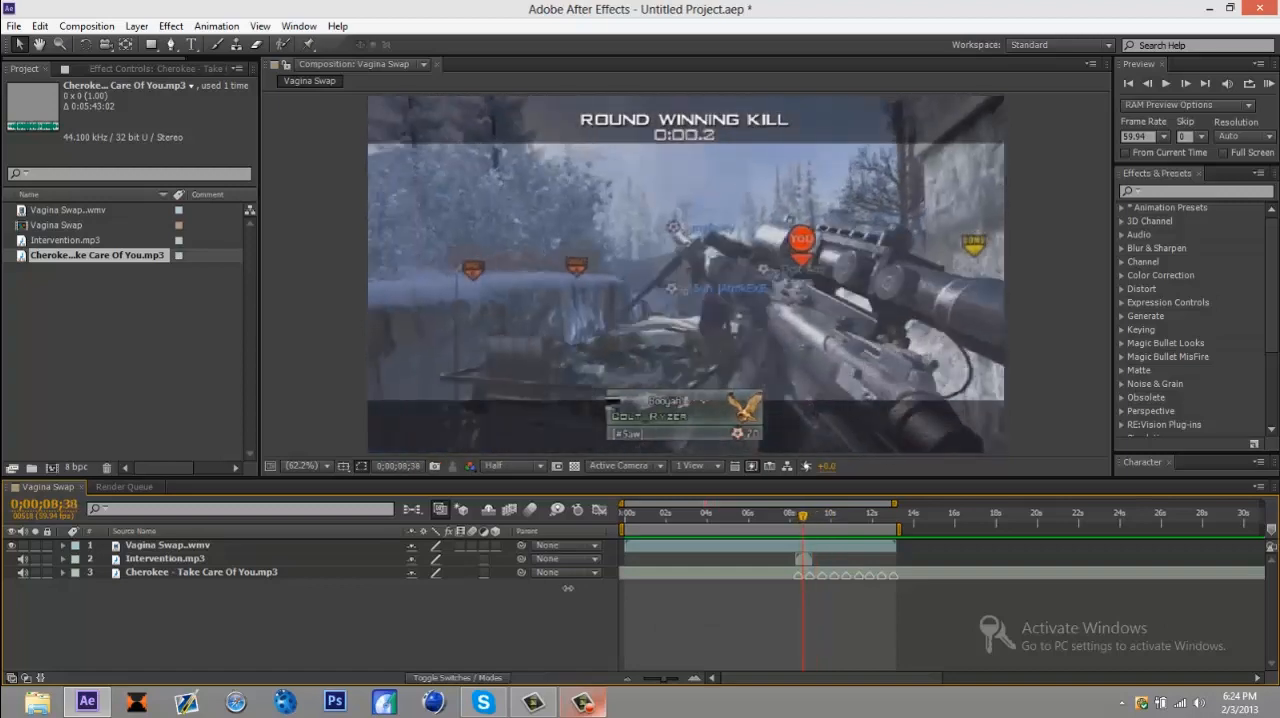
key(j)
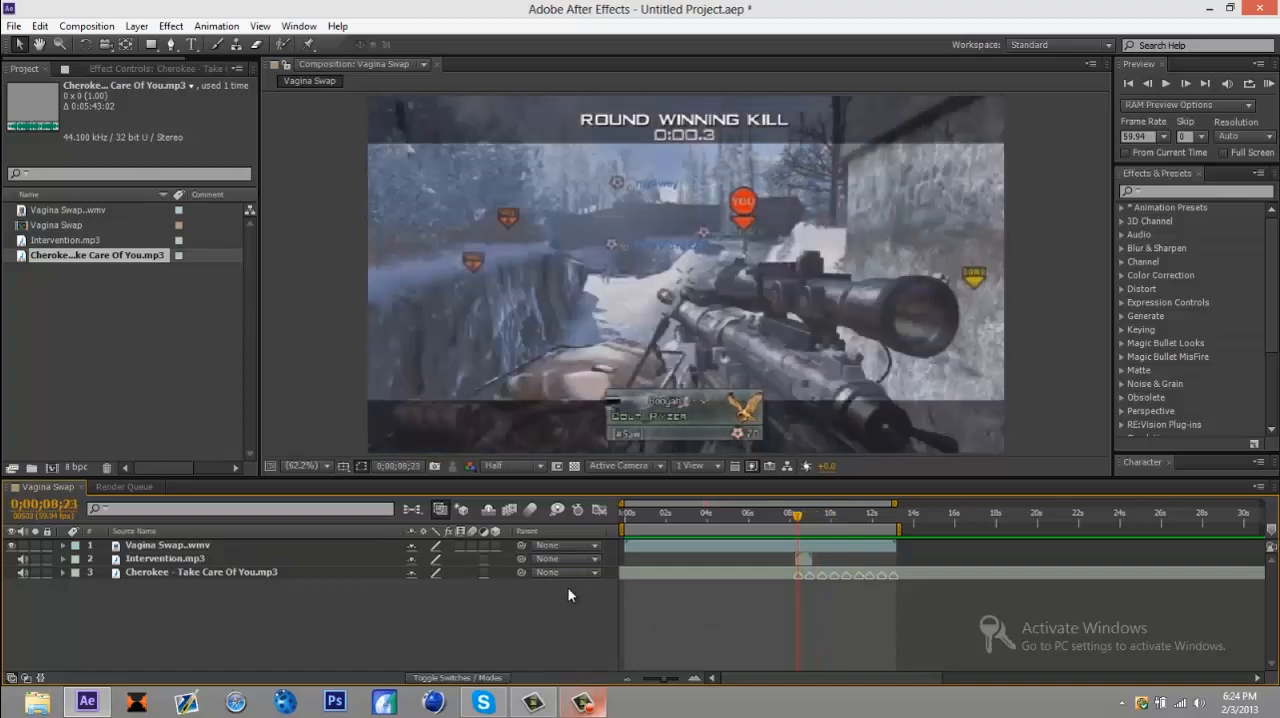
key(KP_Multiply)
key(space)
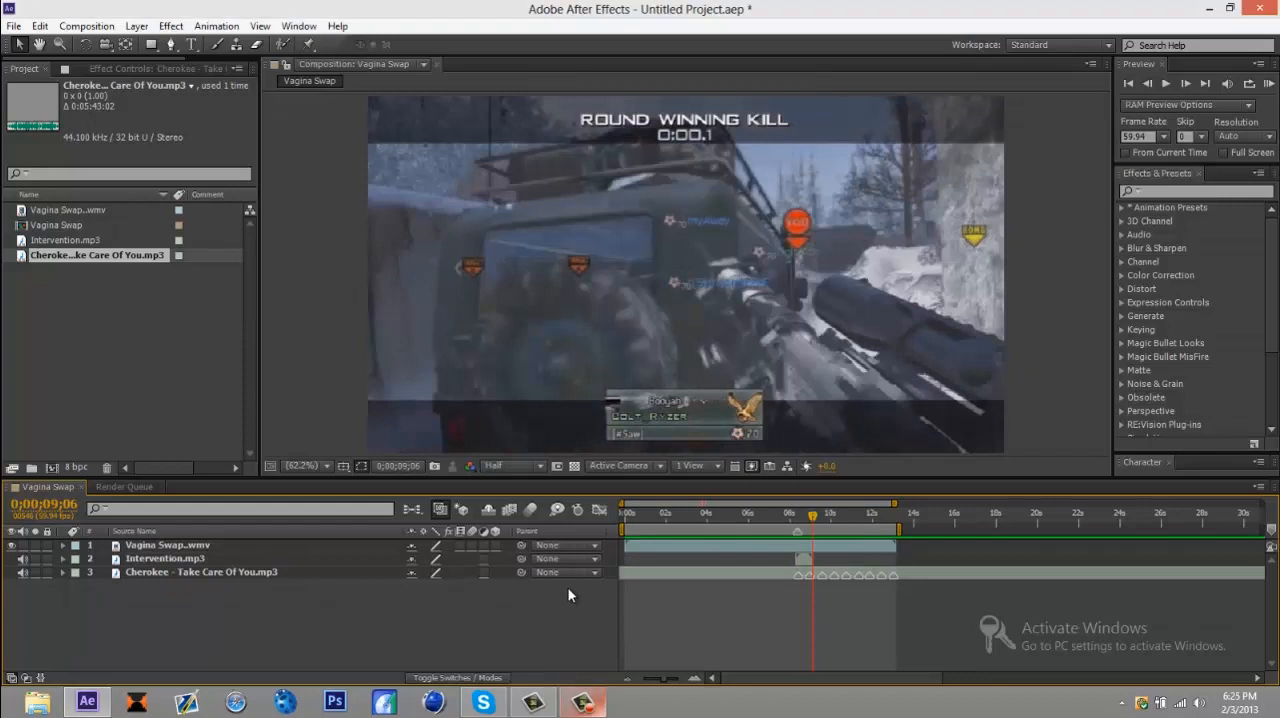
key(shift+Page_Up)
key(KP_Multiply)
key(k)
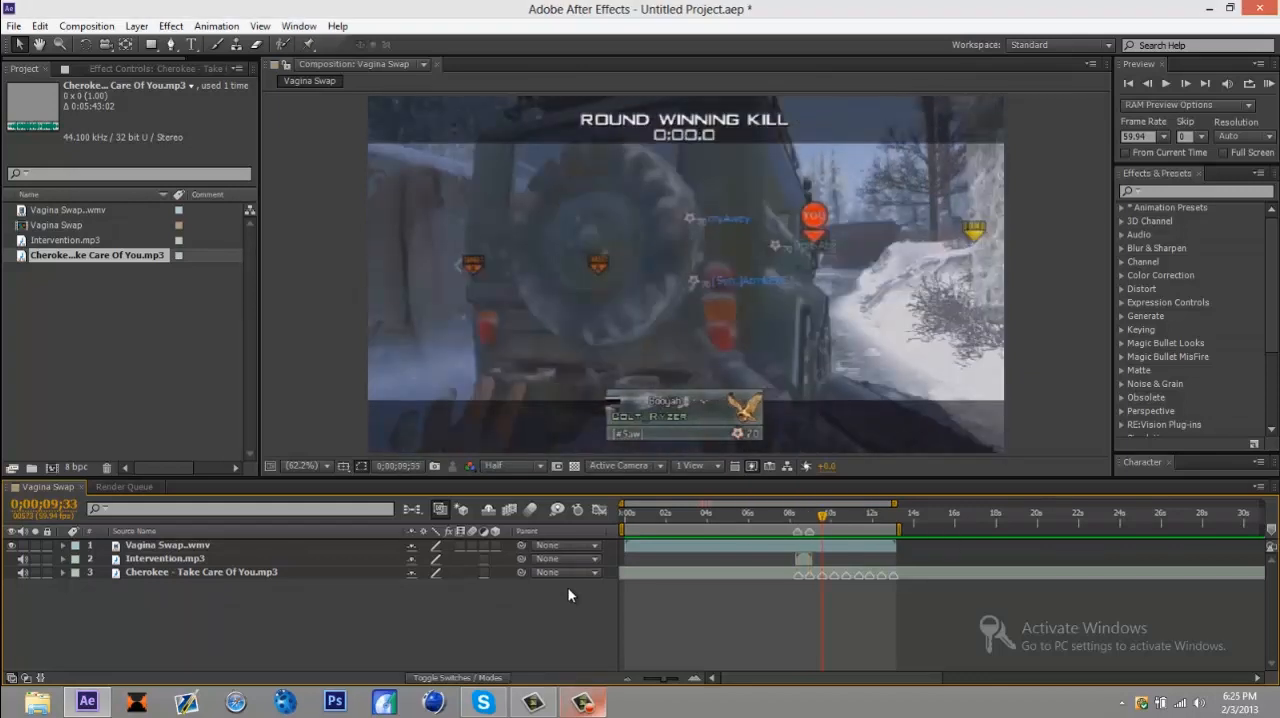
key(KP_Multiply)
key(k)
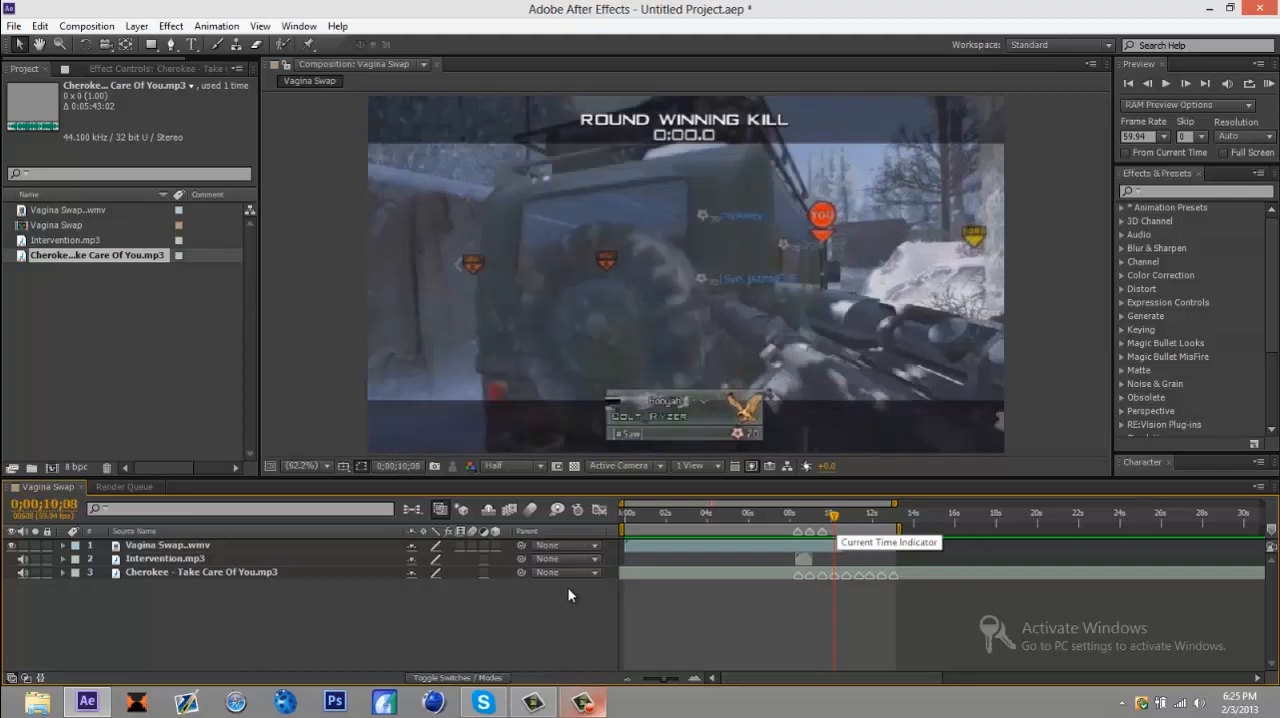
key(KP_Multiply)
key(k)
key(KP_Multiply)
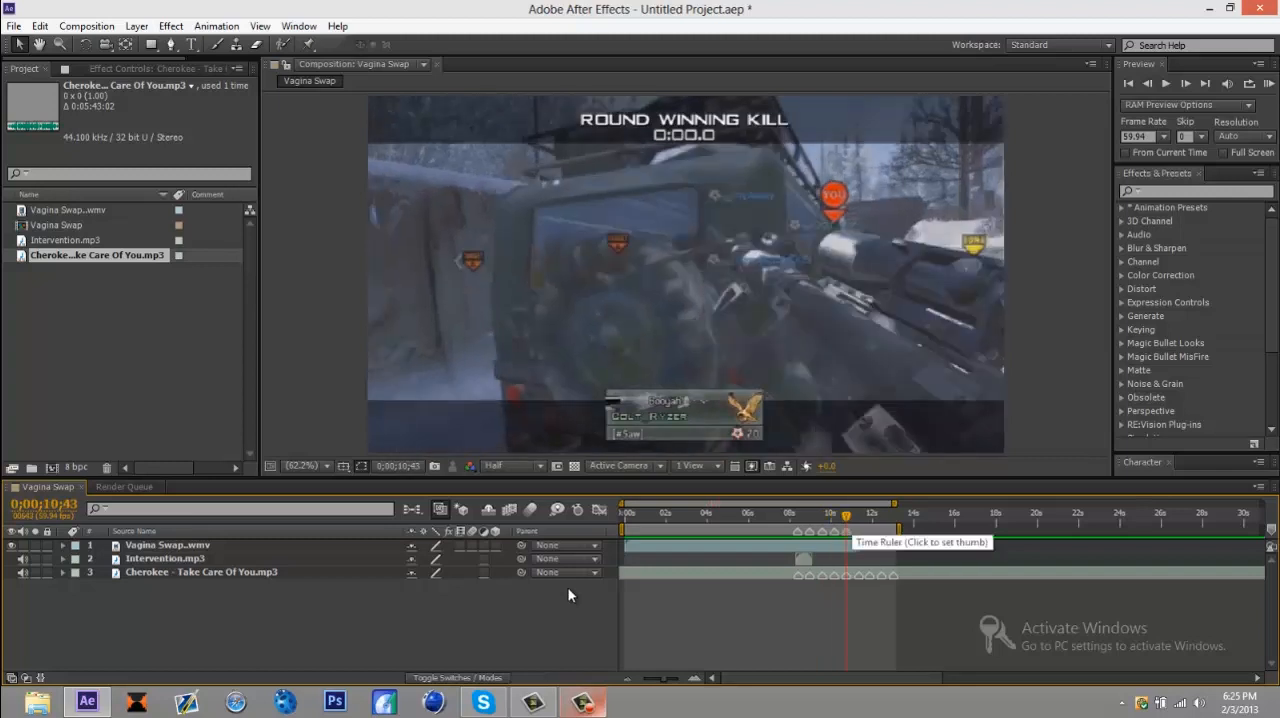
key(k)
key(KP_Multiply)
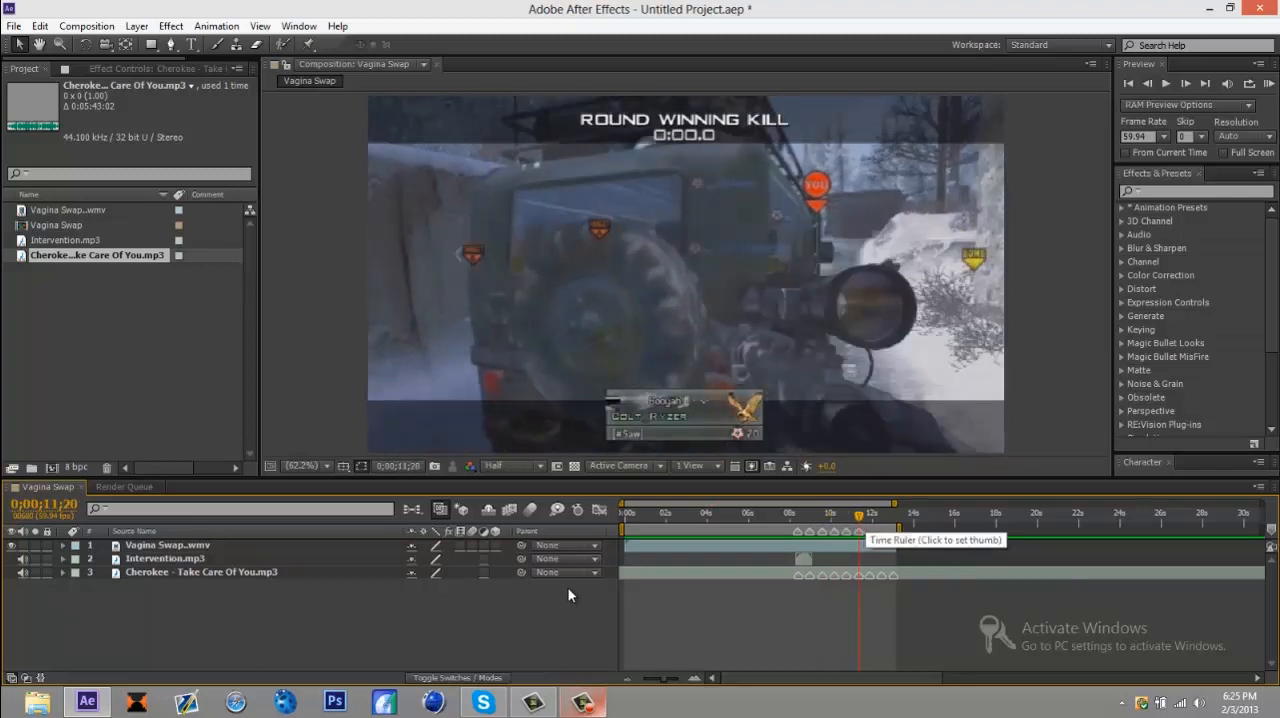
key(k)
key(KP_Multiply)
key(k)
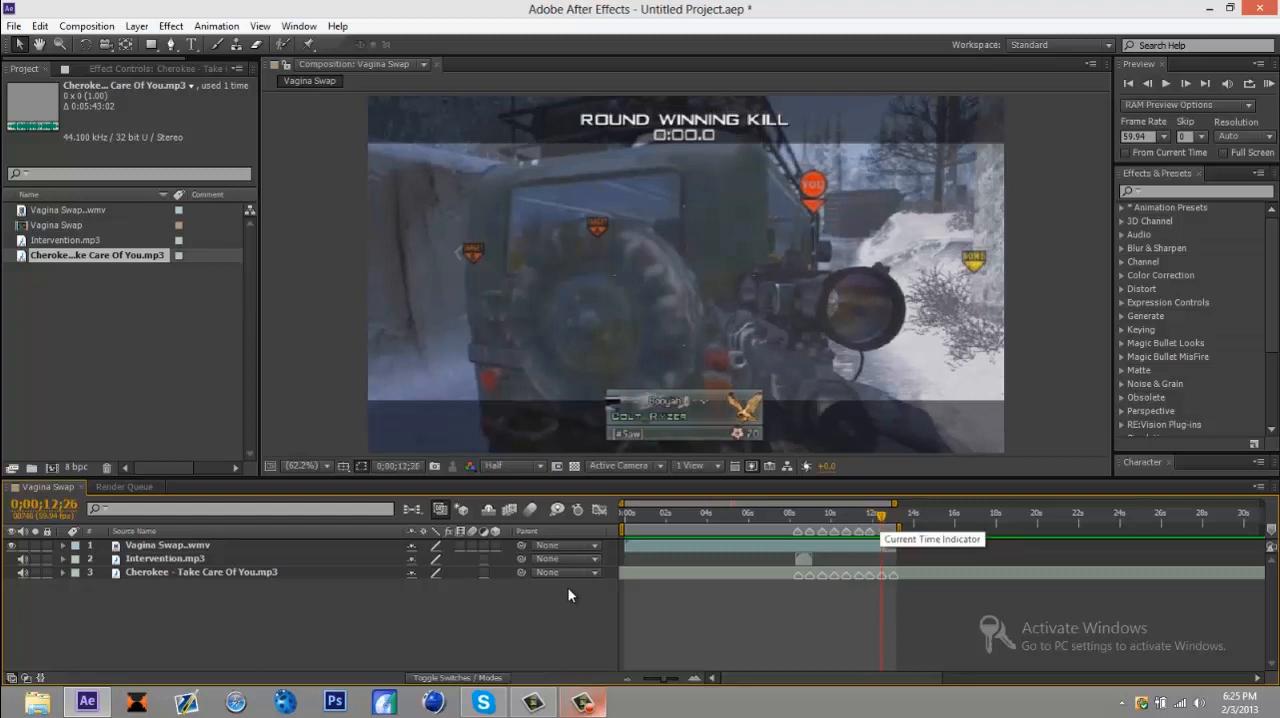
key(KP_Multiply)
key(k)
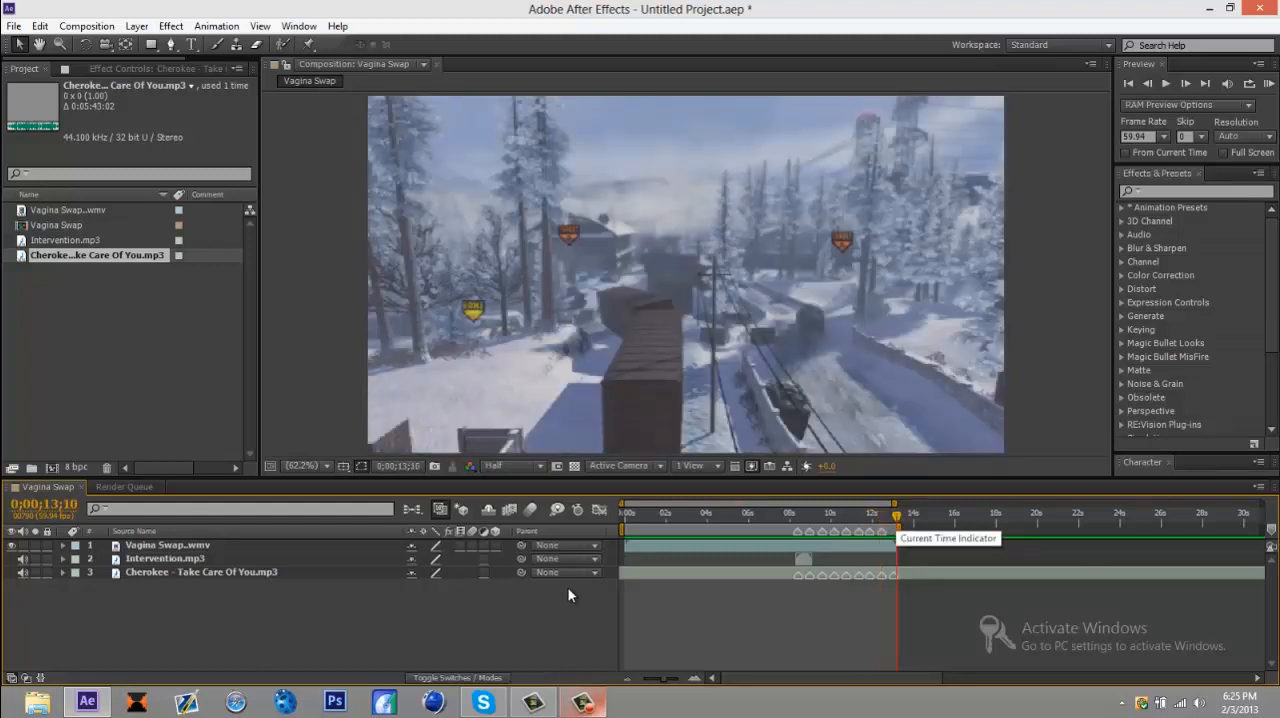
key(j)
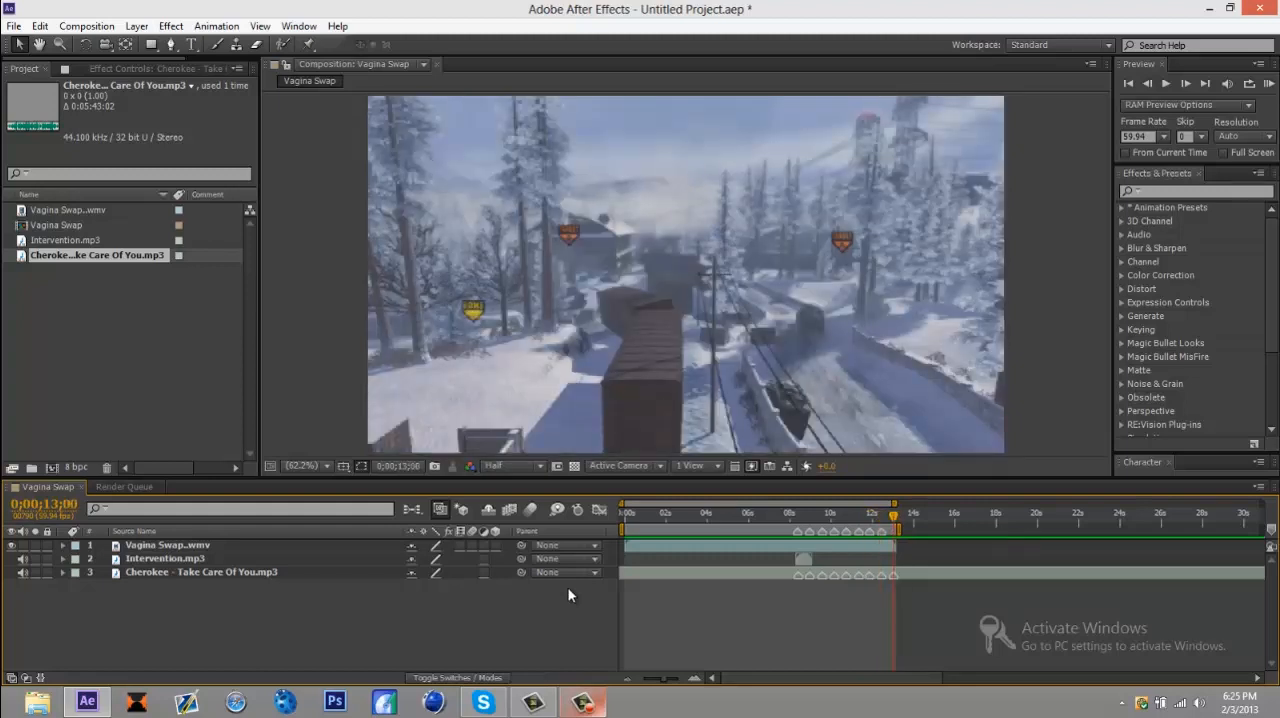
Step: Extend the work area's end to about 15 seconds and delete all layer markers from the Cherokee music layer
drag(896, 530, 942, 530)
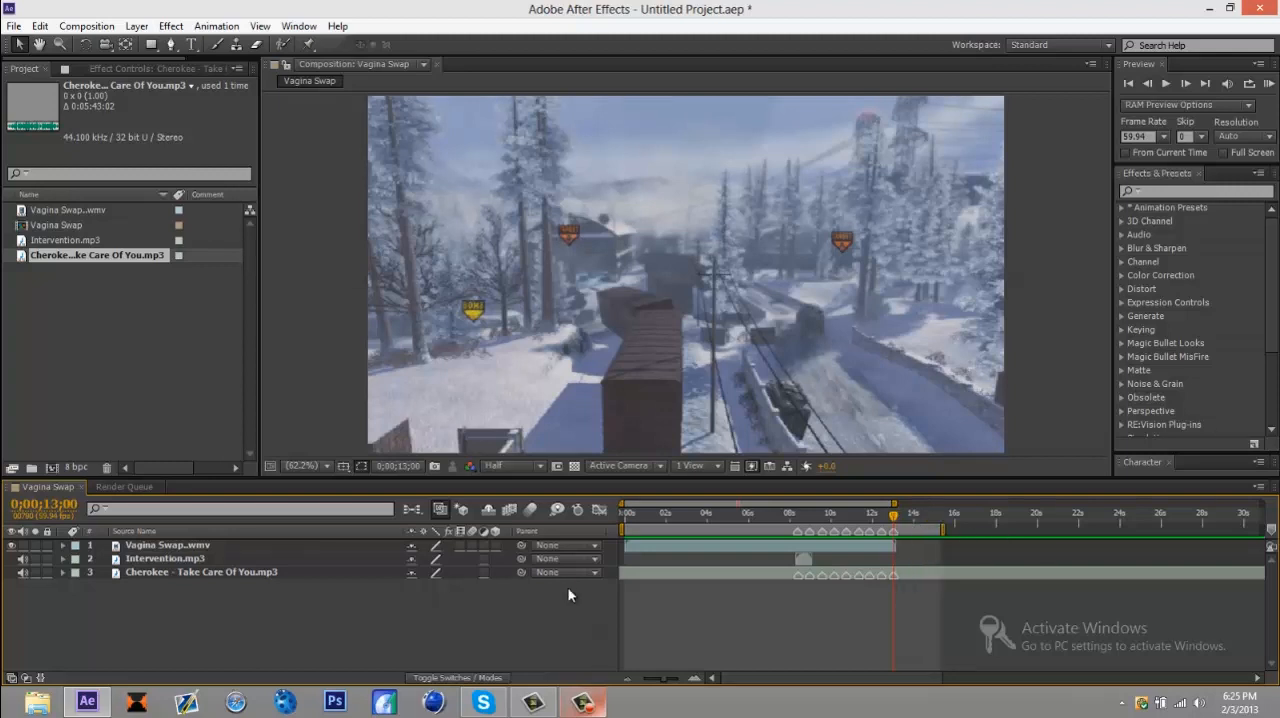
right_click(882, 576)
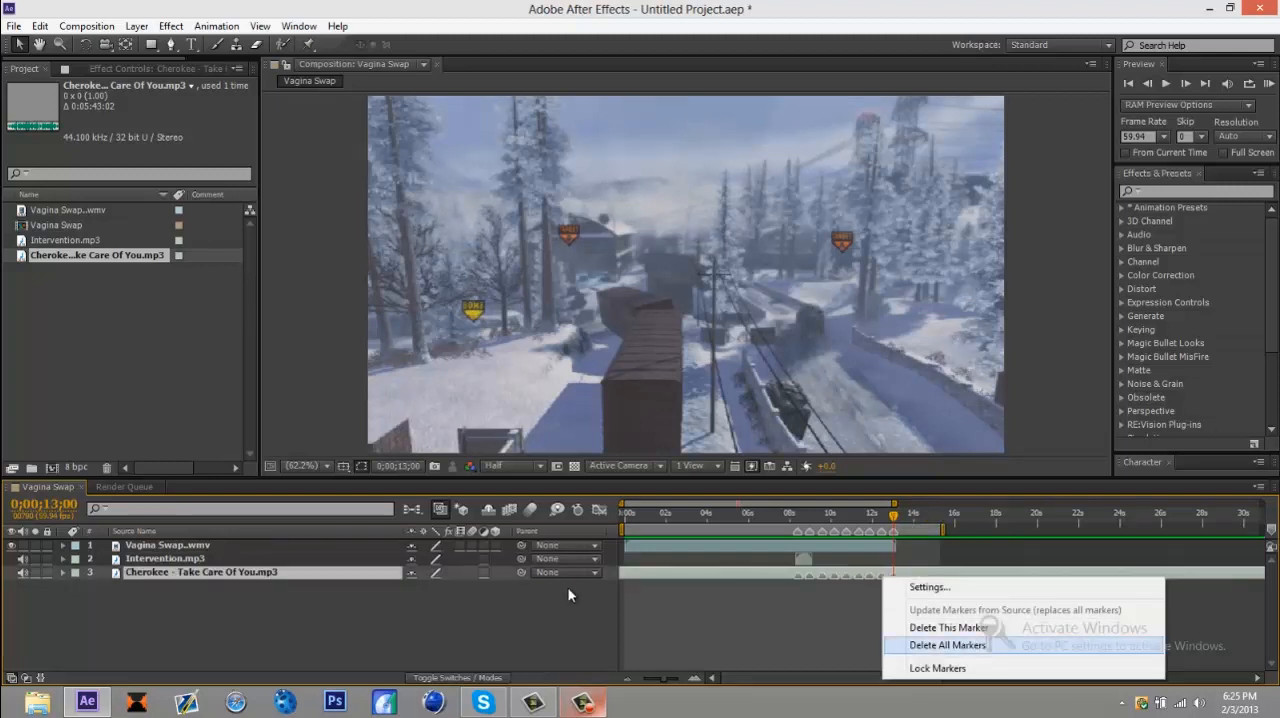
click(947, 645)
Step: Play the section around the first composition marker to check how the gunshot lines up with the beat
mouse_move(781, 516)
mouse_down()
mouse_move(883, 516)
mouse_move(778, 516)
mouse_move(799, 516)
mouse_up()
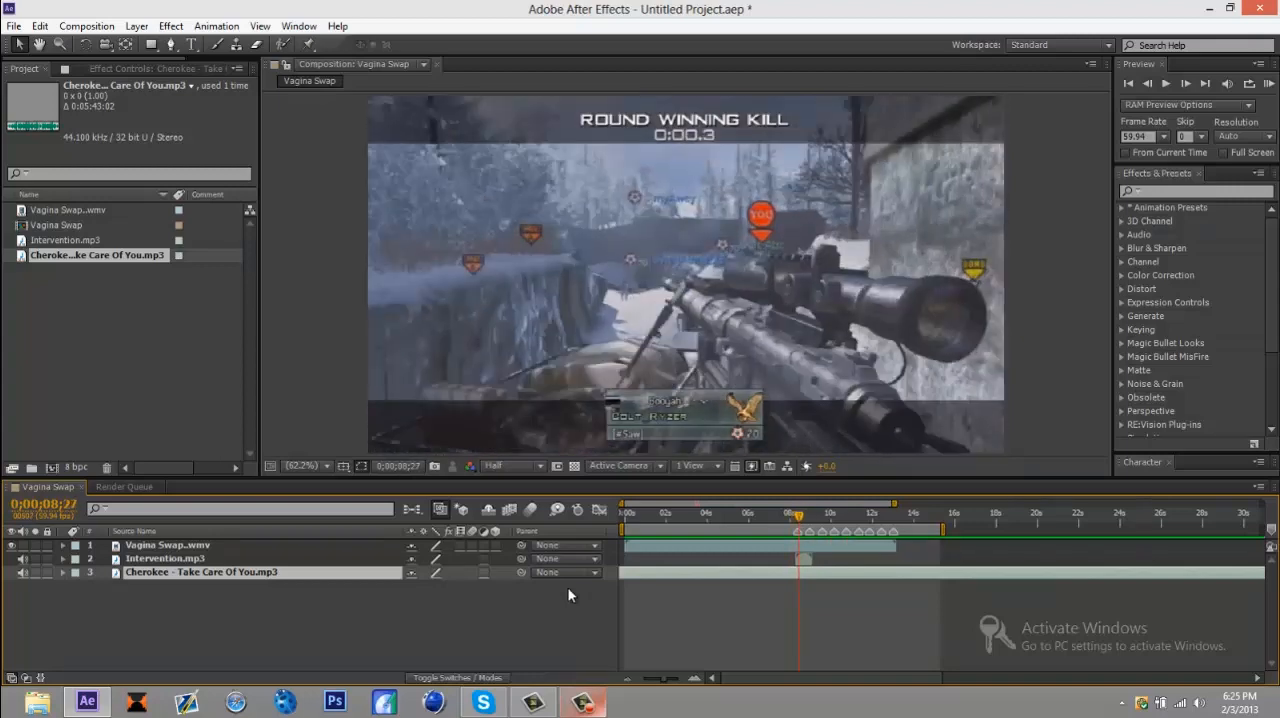
mouse_move(799, 516)
mouse_down()
mouse_move(811, 516)
mouse_move(793, 516)
mouse_up()
key(space)
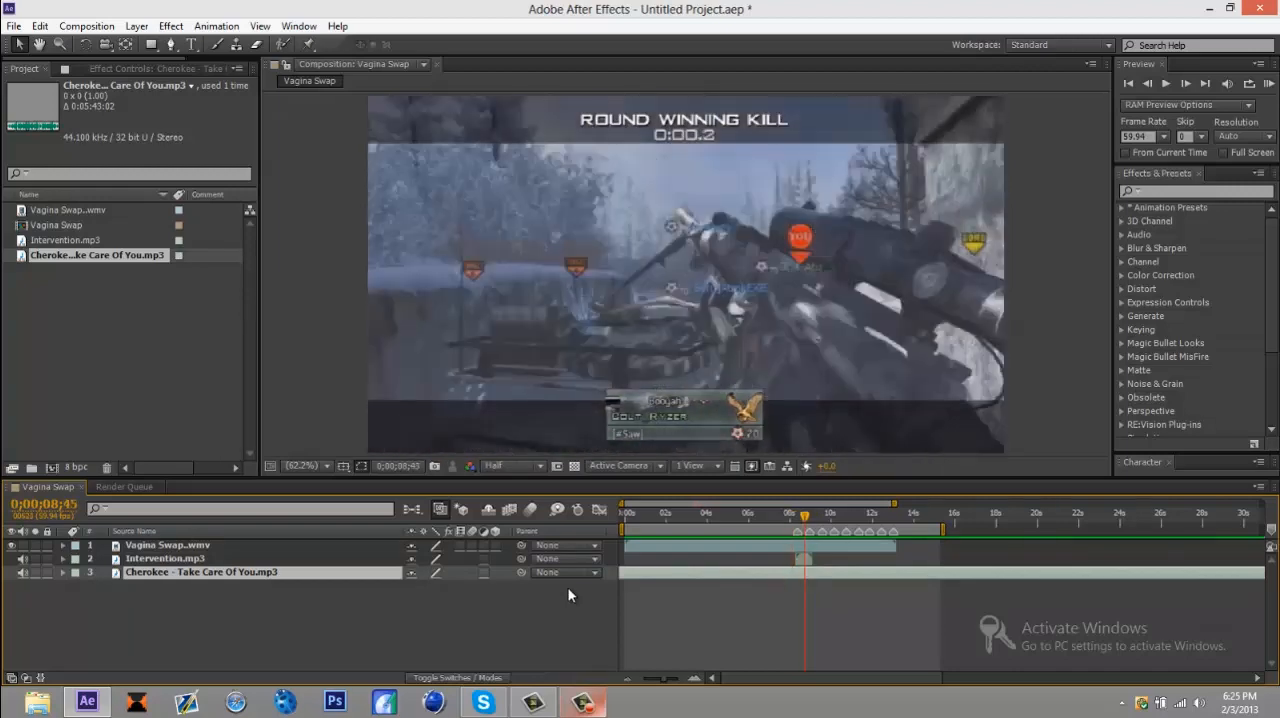
key(space)
key(space)
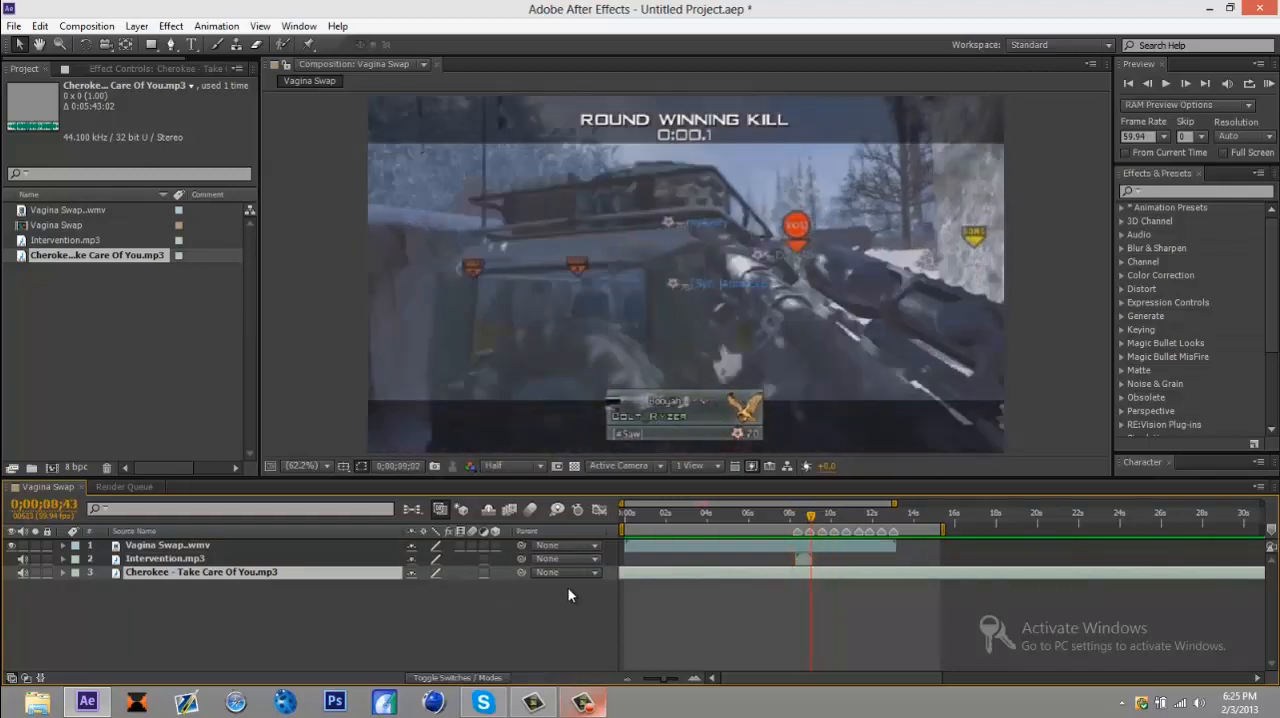
drag(803, 516, 785, 516)
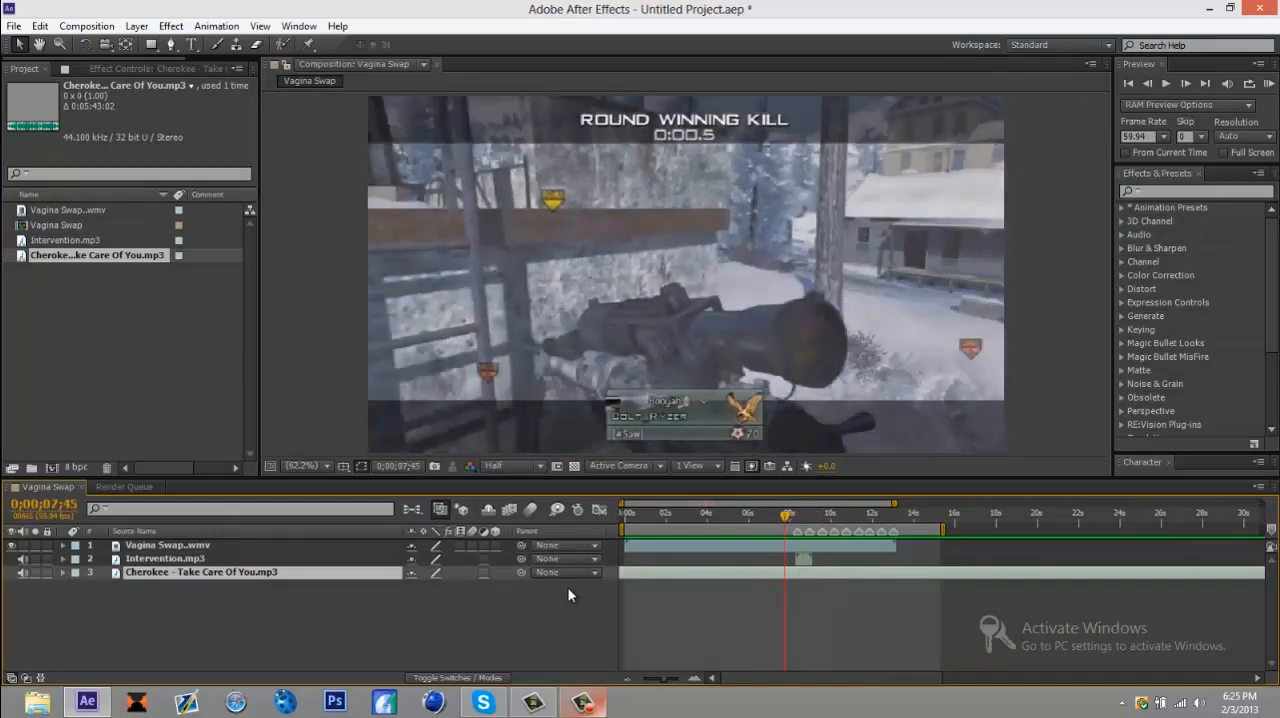
key(space)
Step: Set a Scale keyframe on the gameplay video layer at 0;00;08;22, one frame before the first composition marker
key(1)
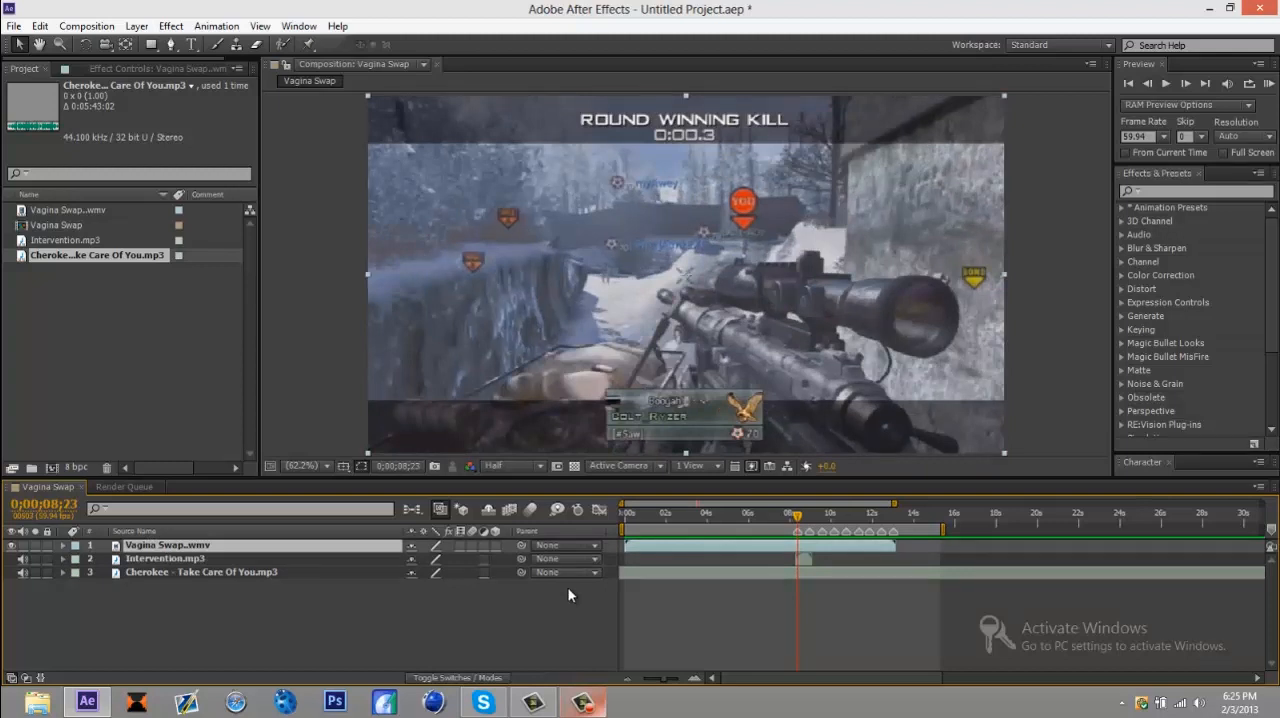
key(s)
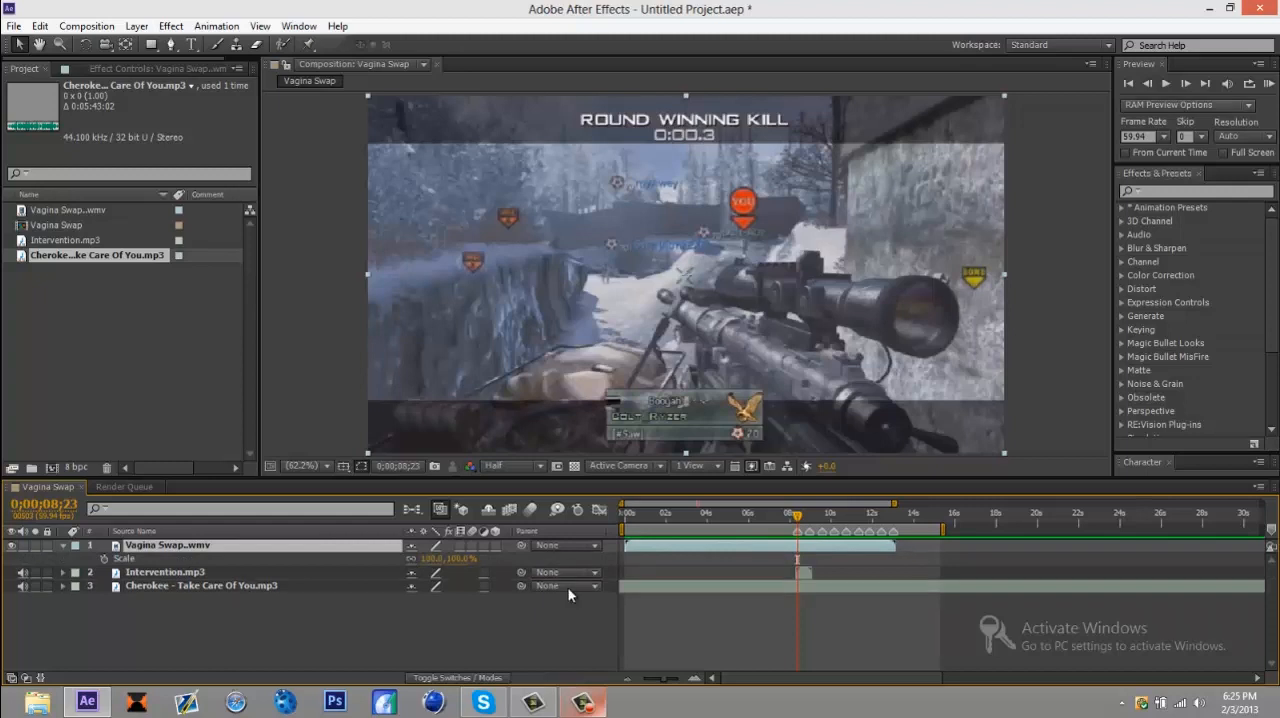
key(Page_Up)
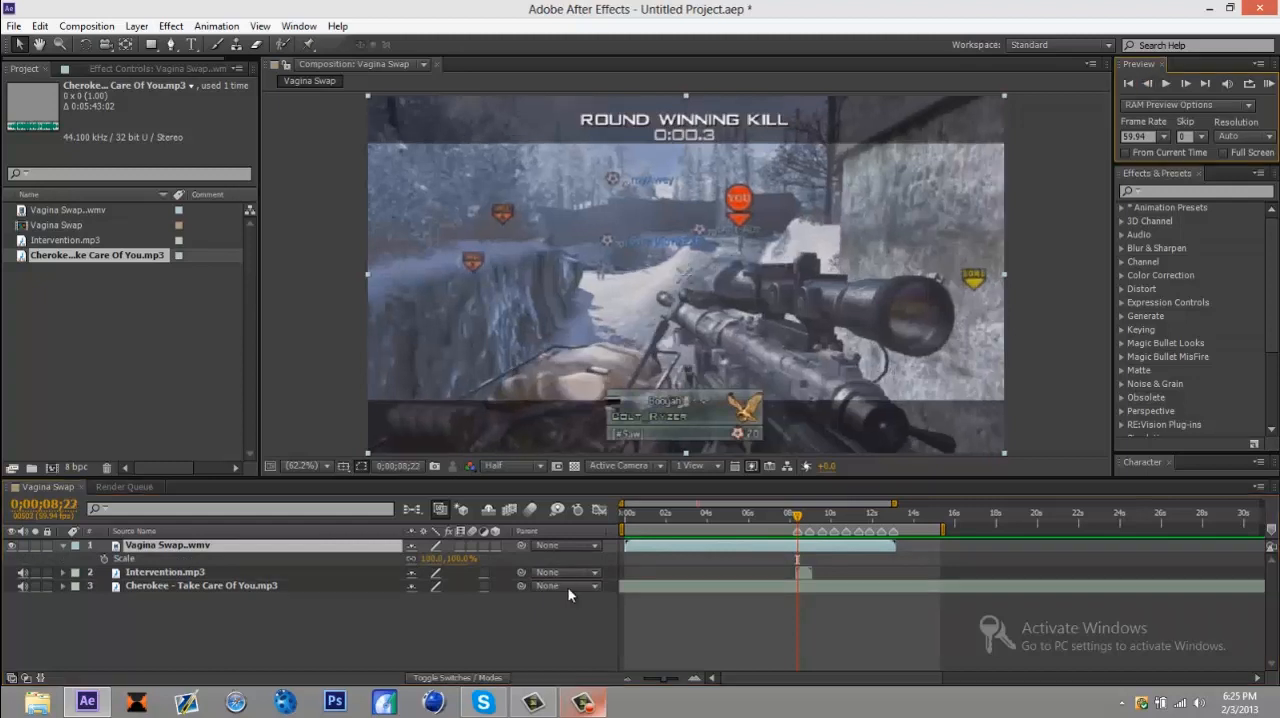
key(alt+shift+s)
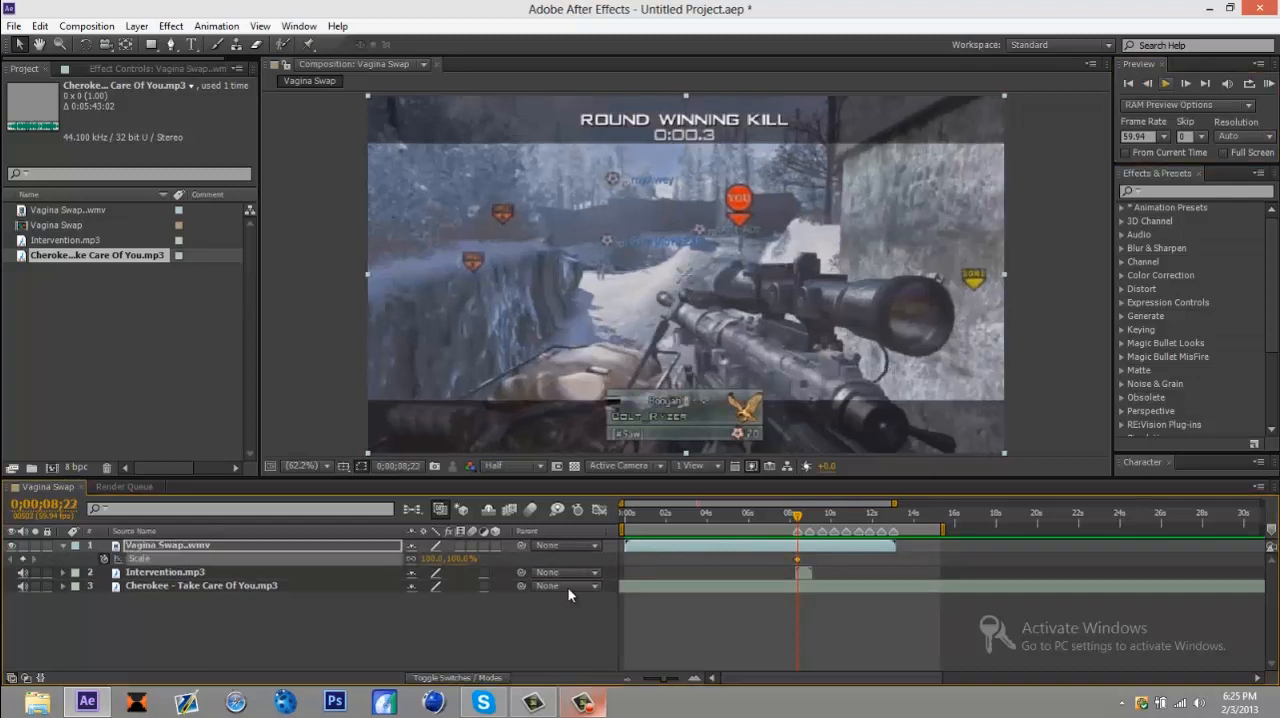
Step: Set the gameplay layer's Scale to 111% at the first beat marker, 0;00;08;23
key(Page_Down)
click(433, 559)
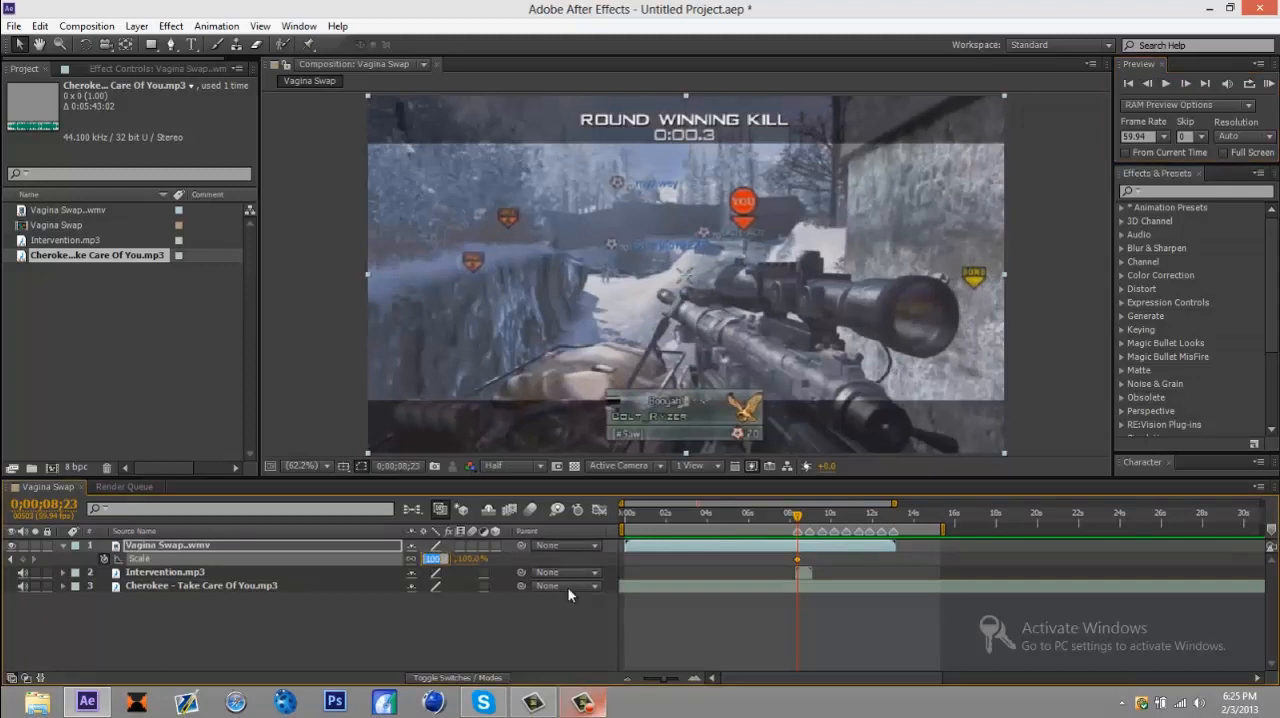
text(111)
key(Return)
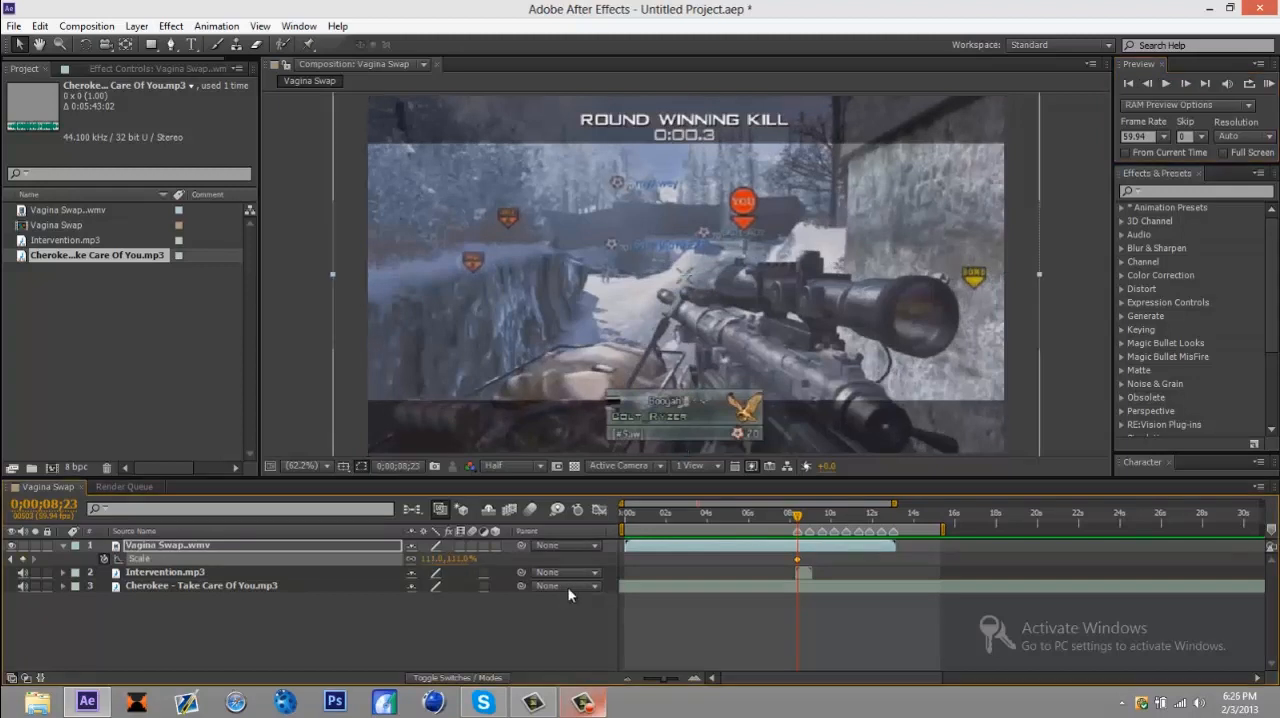
Step: Set the gameplay layer's Scale to 100% at 0;00;08;43 to end the first zoom pulse
key(space)
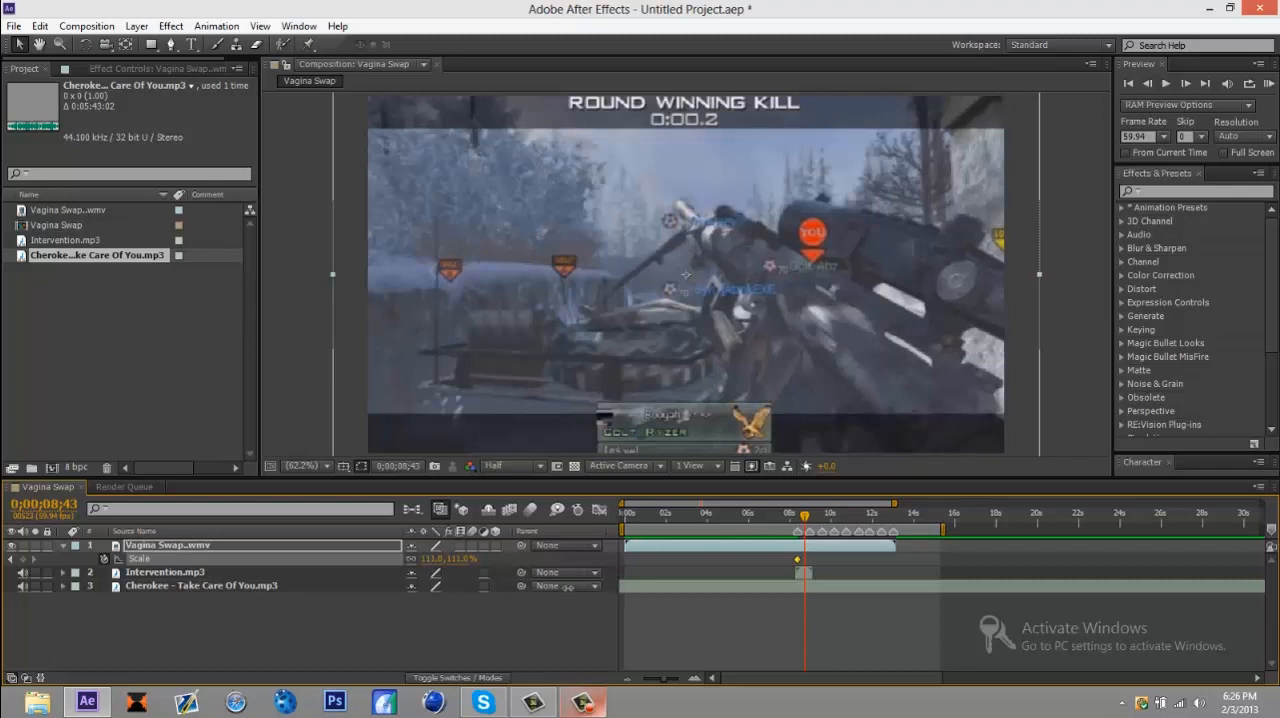
click(434, 559)
text(100)
key(Return)
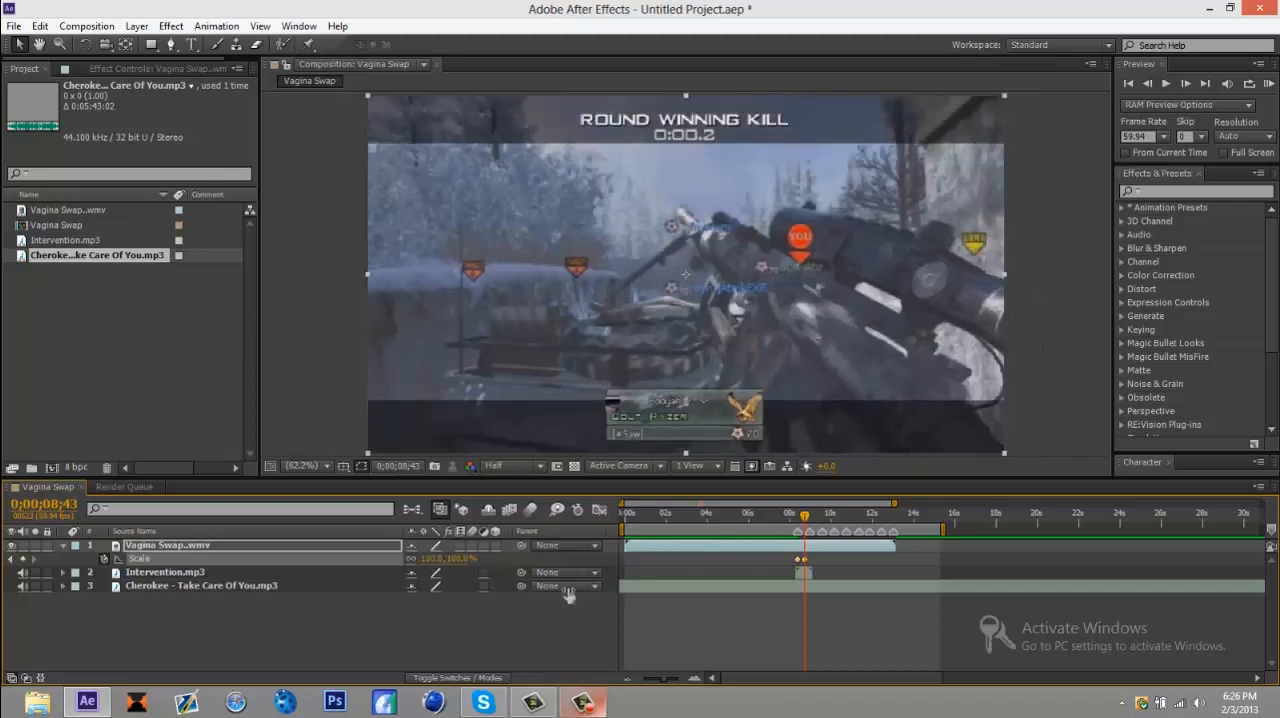
Step: Paste the copied zoom-pulse Scale keyframes onto the gameplay video layer at the third beat marker, 0;00;09;33
key(space)
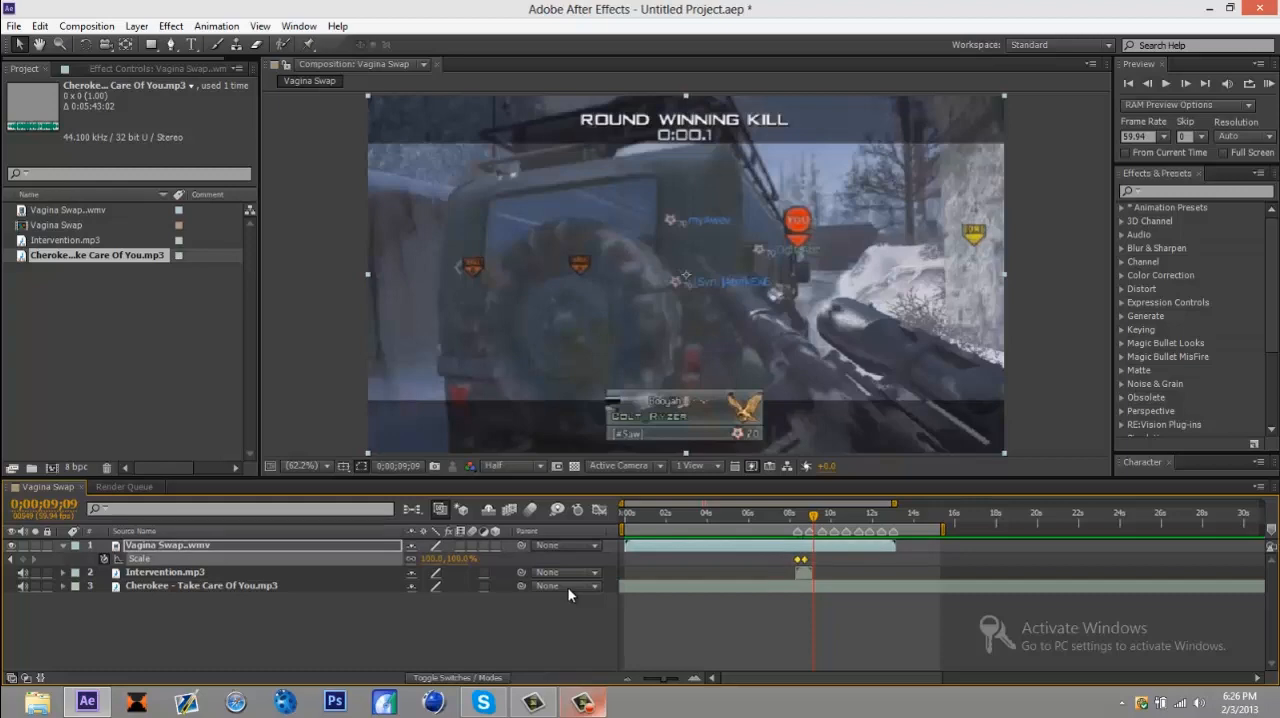
key(j)
key(j)
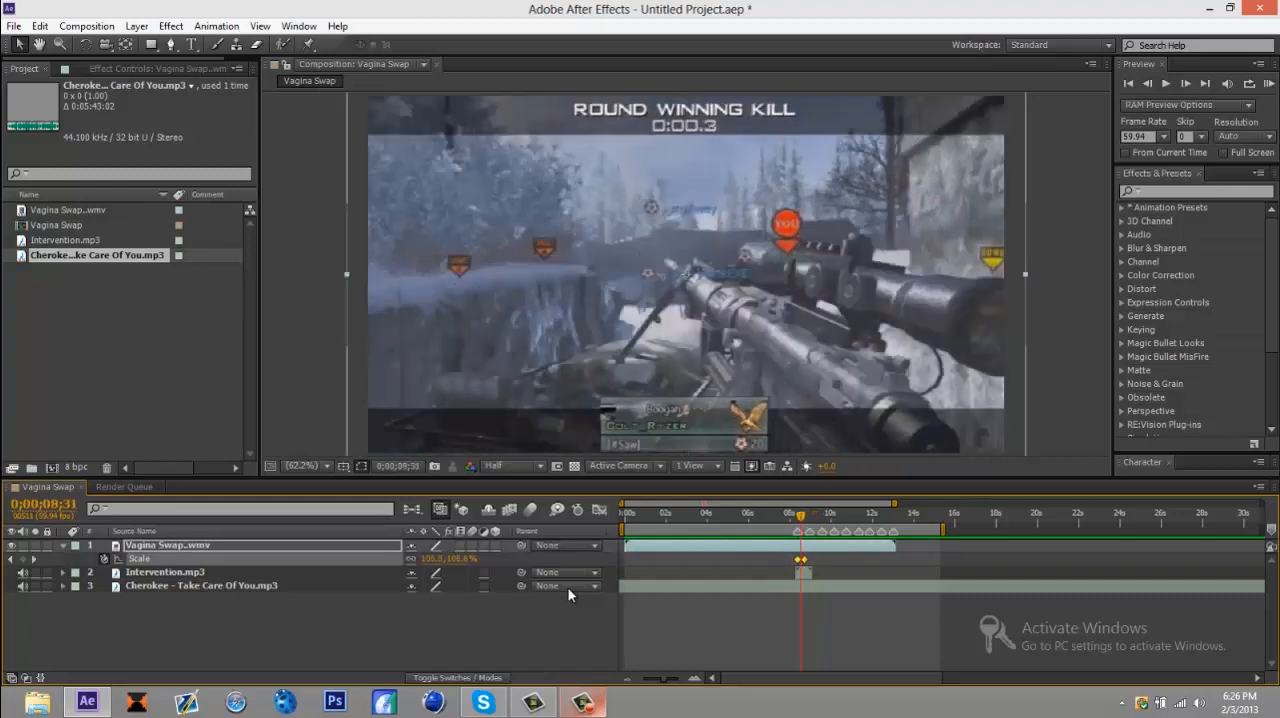
key(space)
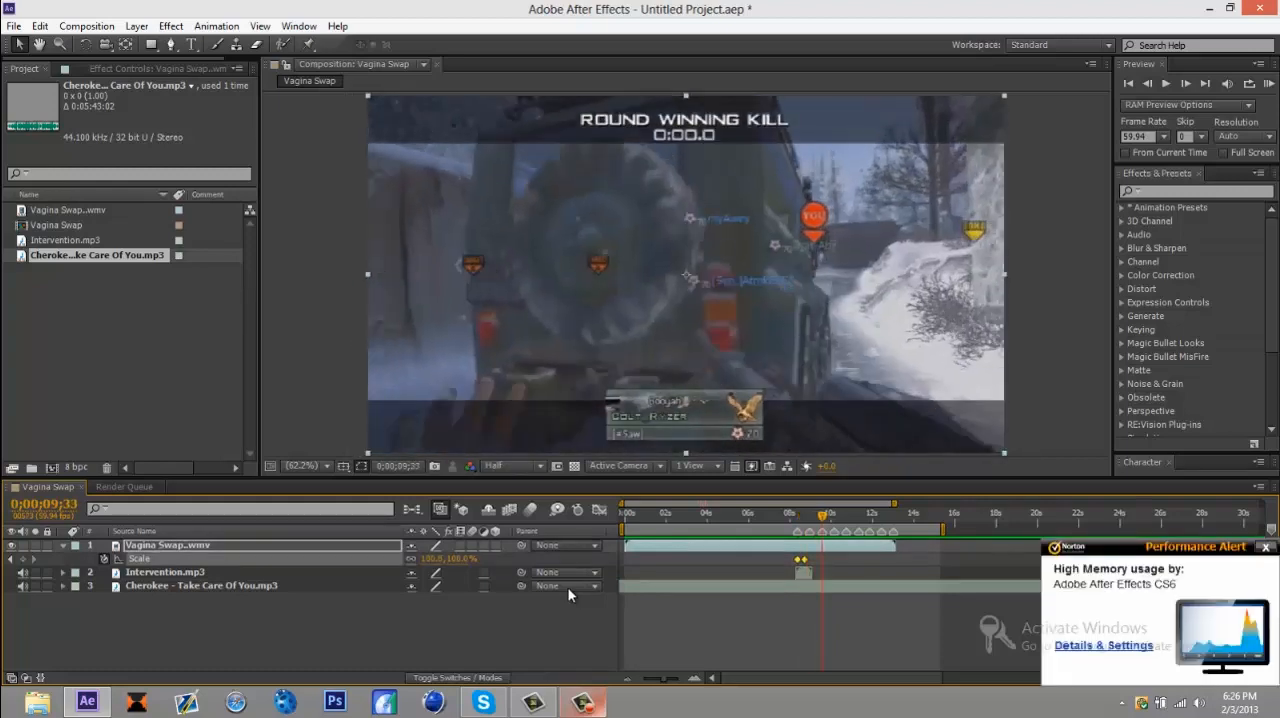
key(ctrl+v)
key(space)
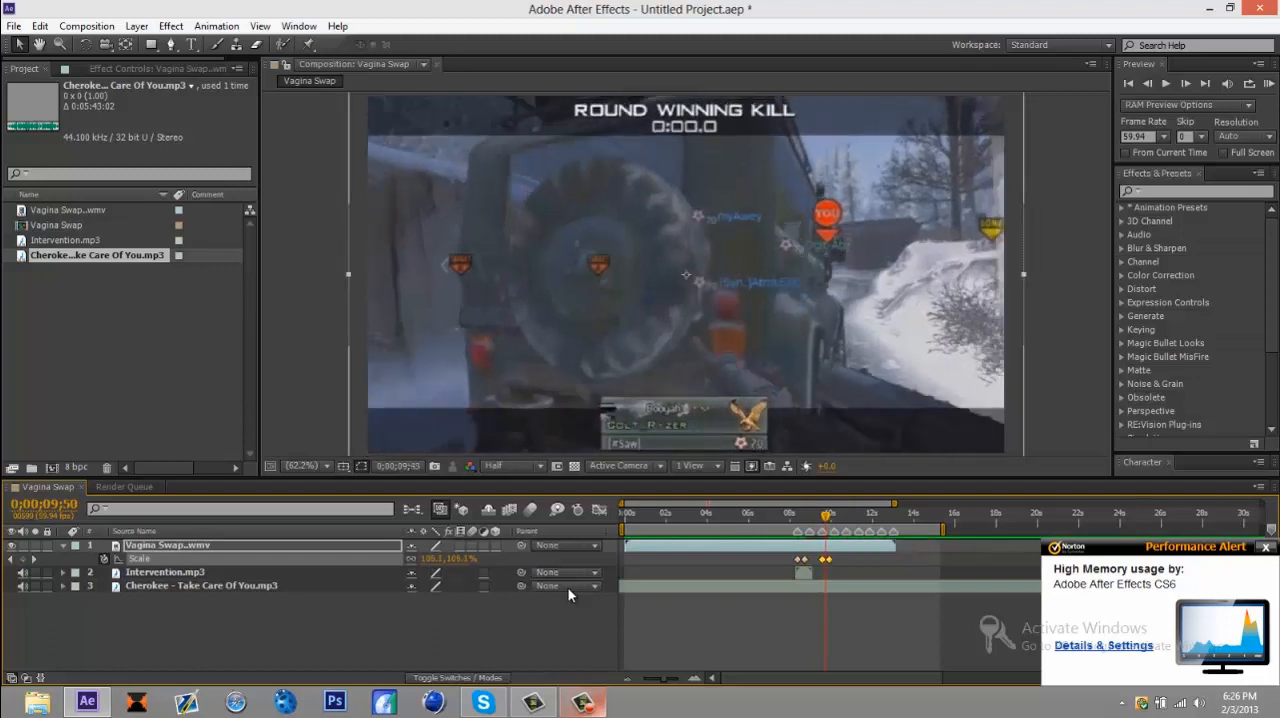
Step: Paste the same Scale keyframes at 0;00;10;43 and at every second beat marker after it, through 0;00;13;00
key(space)
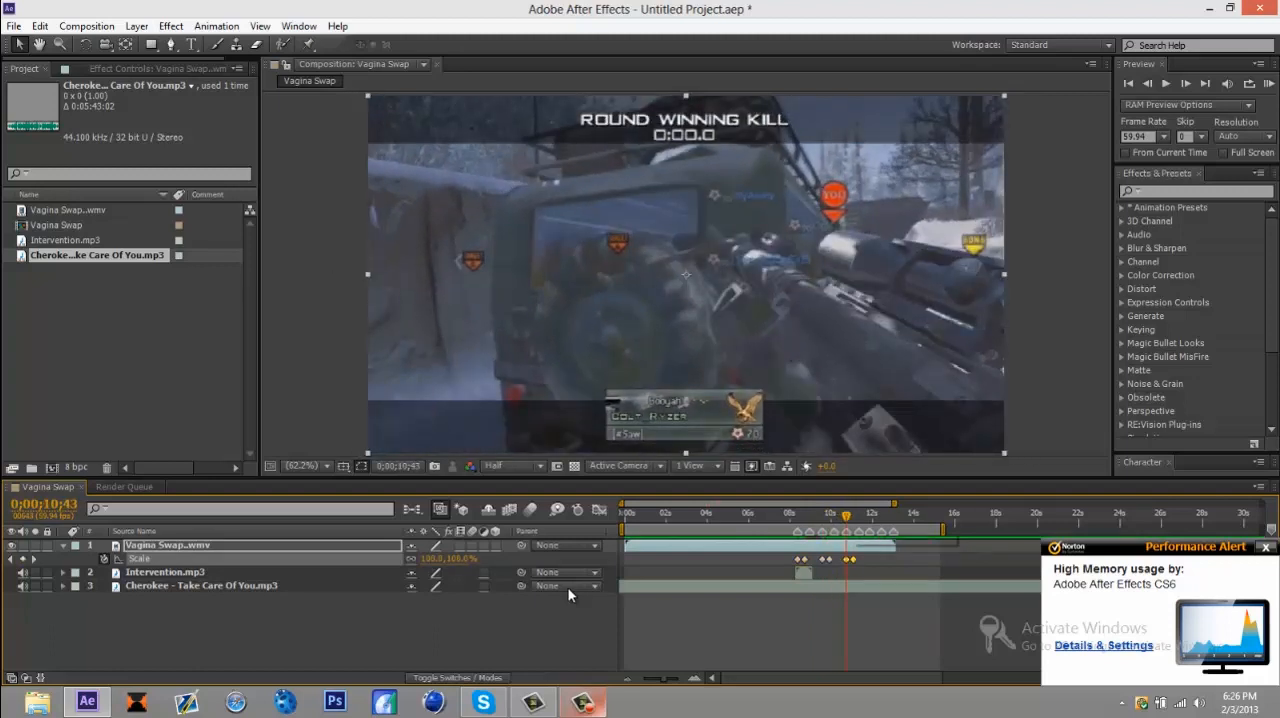
key(ctrl+v)
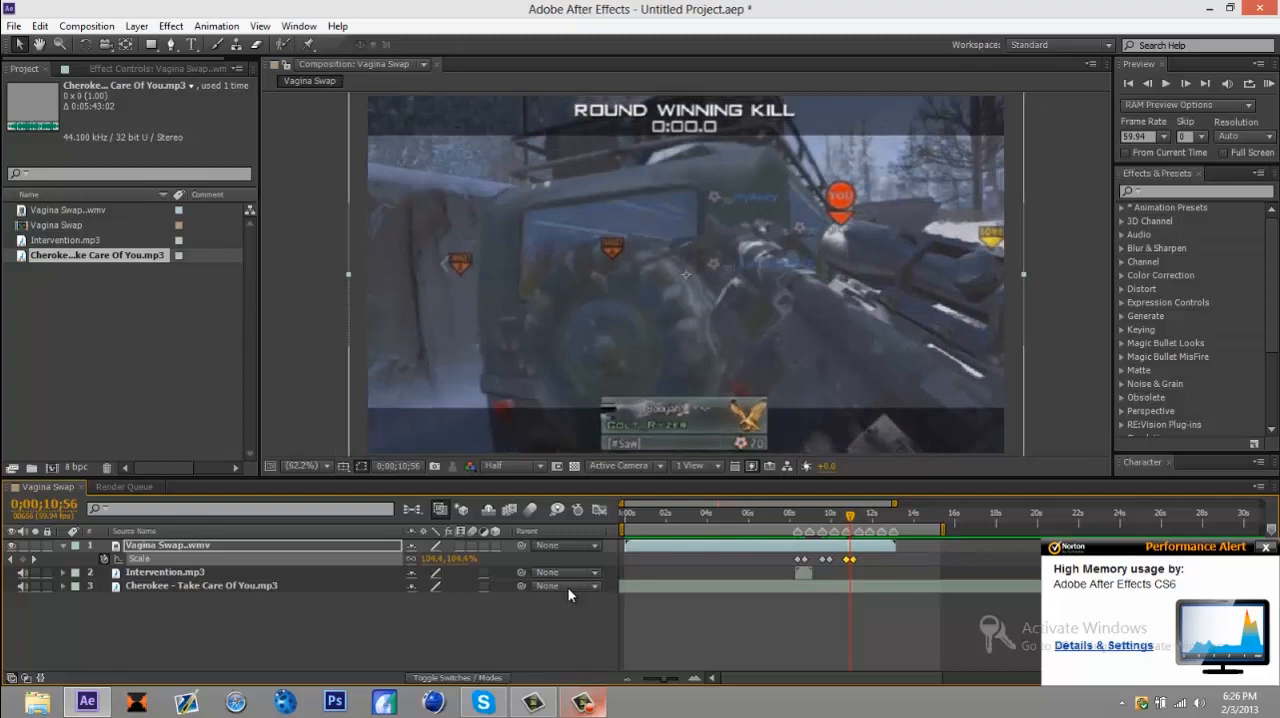
key(space)
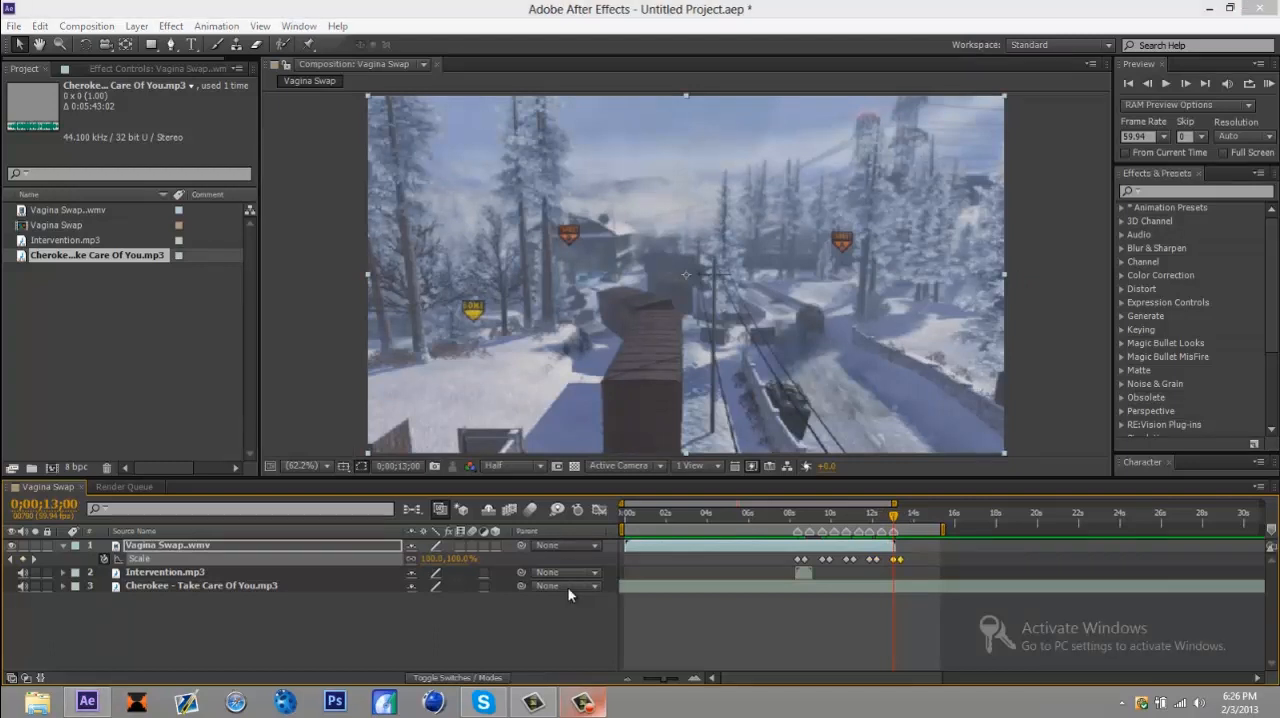
Step: RAM preview the composition to check the zoom pulses against the music
key(KP_0)
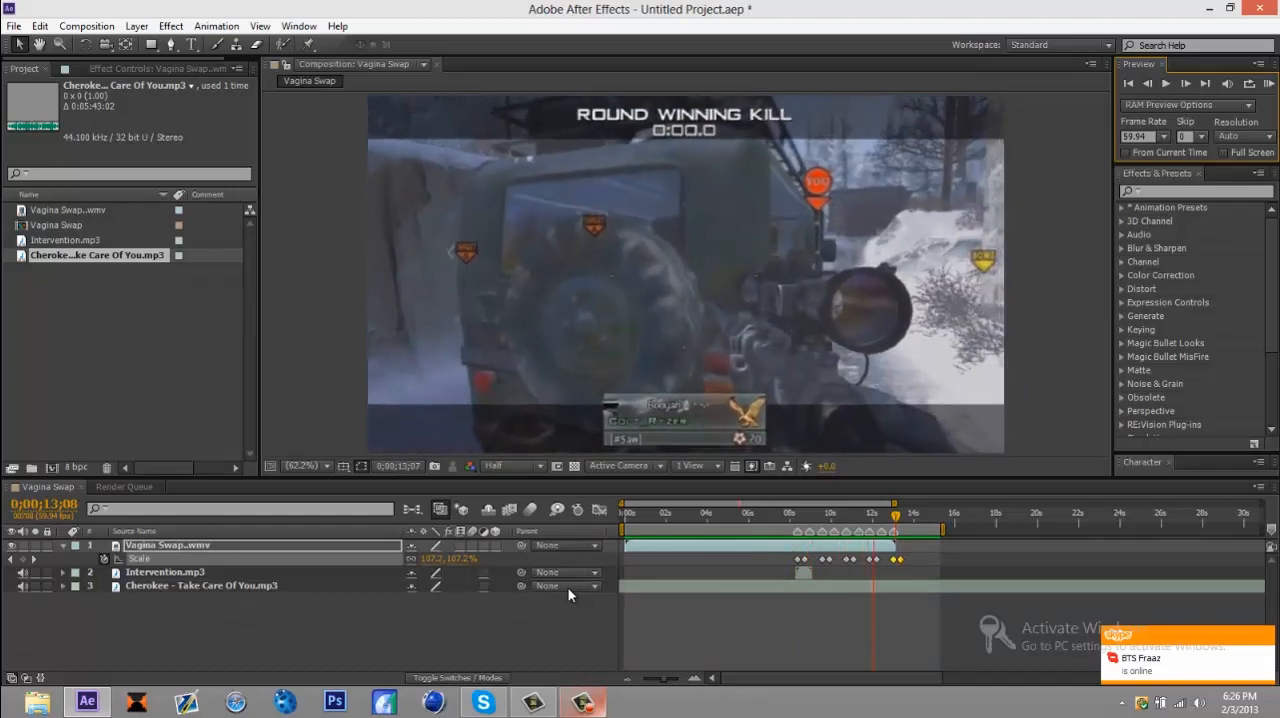
key(space)
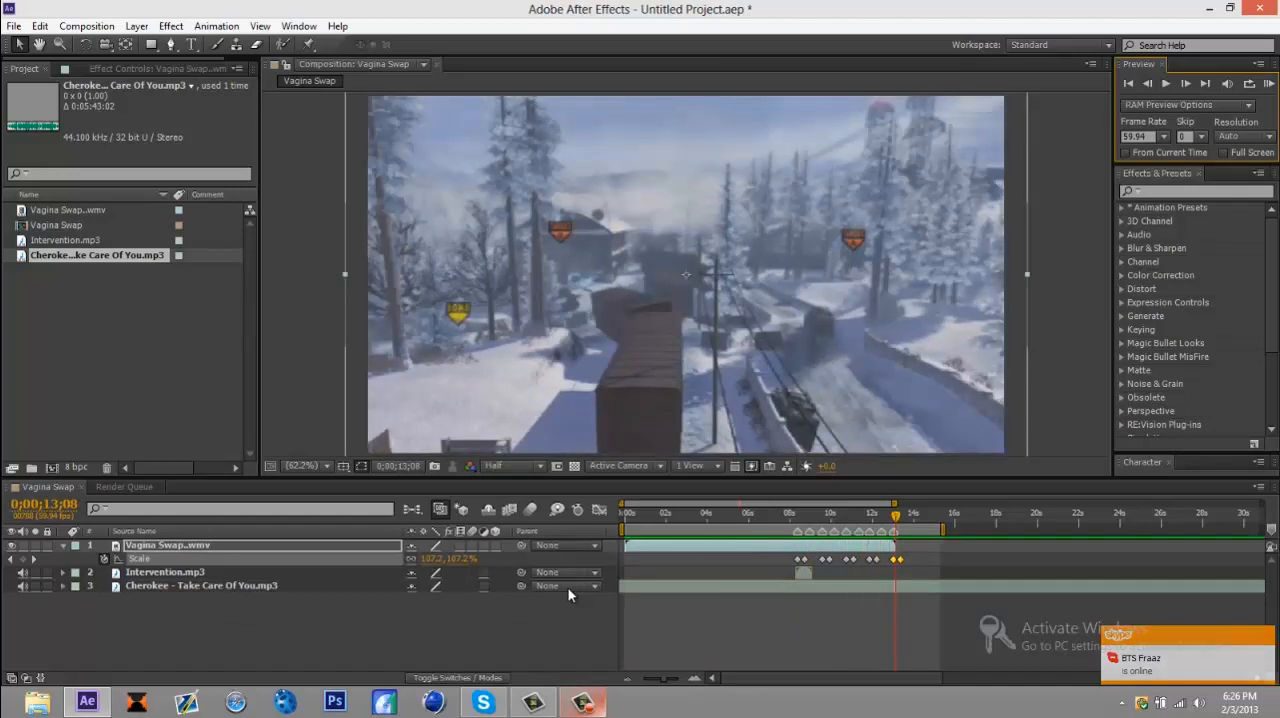
Step: Create a black 1280 × 720 px solid with the default name and settings above the gameplay video layer
click(568, 595)
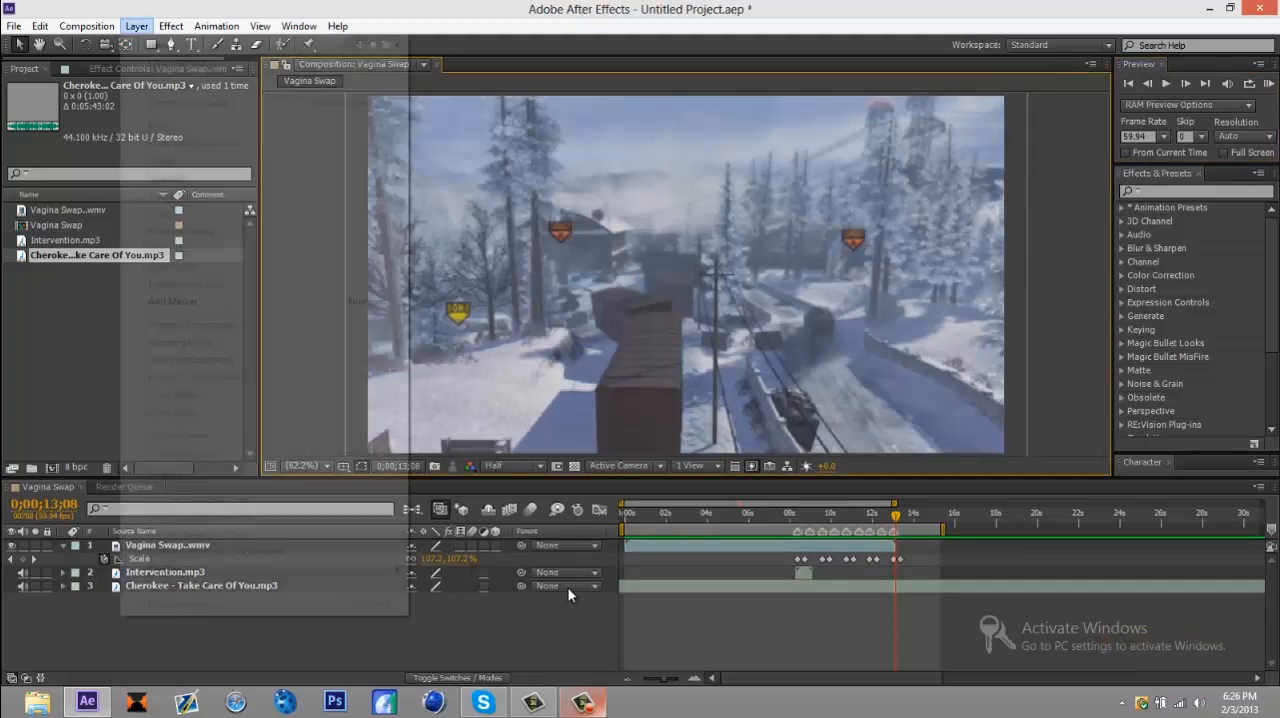
key(Right)
key(Right)
key(Right)
key(Right)
key(Right)
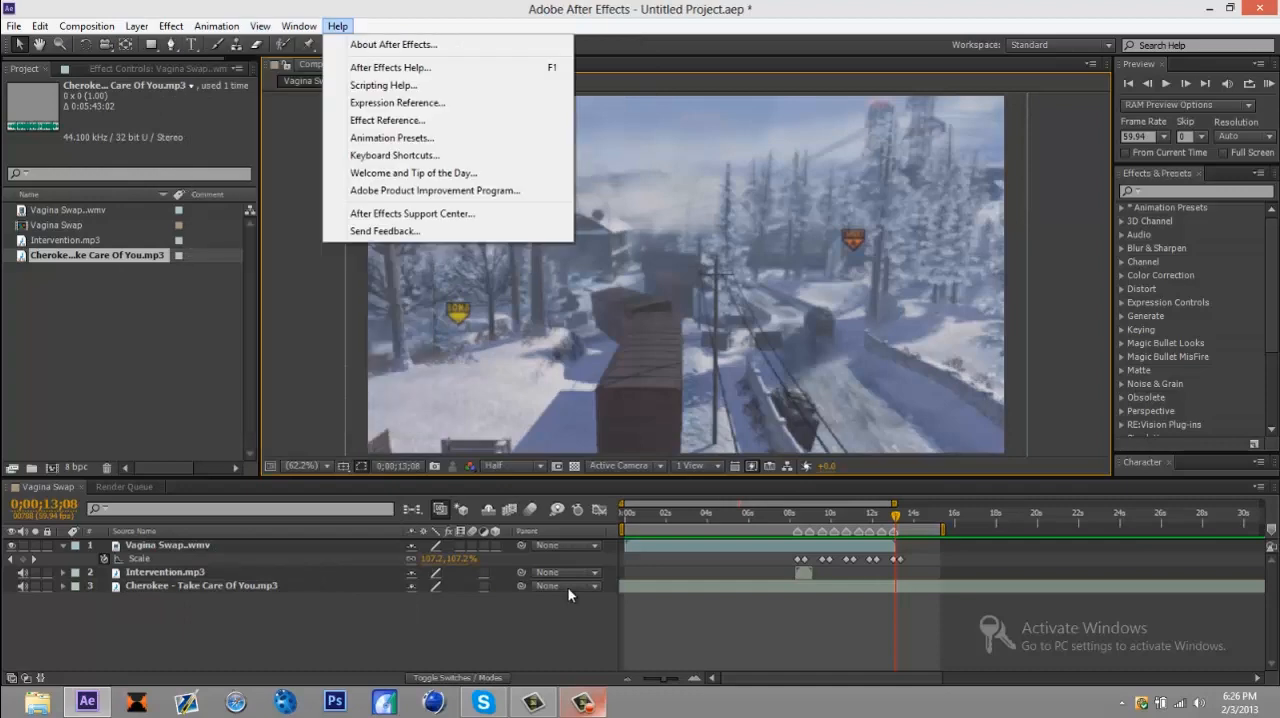
key(Left)
key(Left)
key(Left)
key(Left)
key(Left)
key(Right)
key(Left)
key(Down)
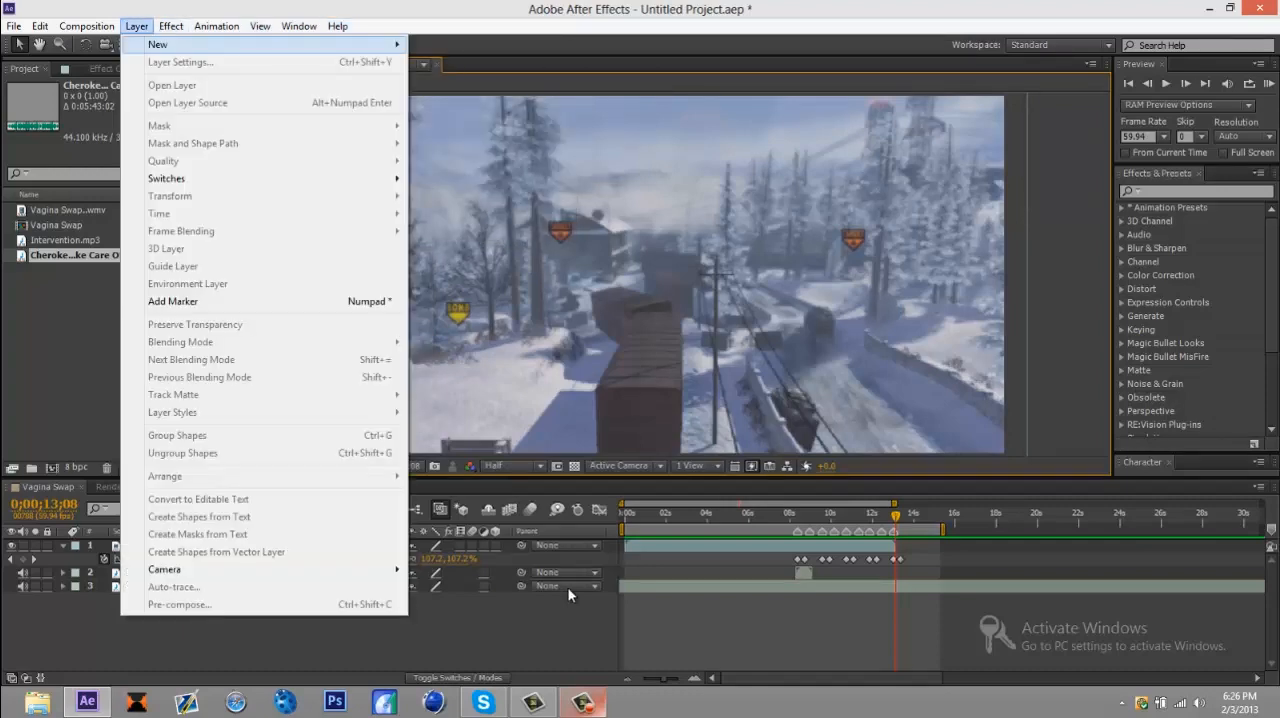
key(Right)
key(Escape)
key(Escape)
key(ctrl+y)
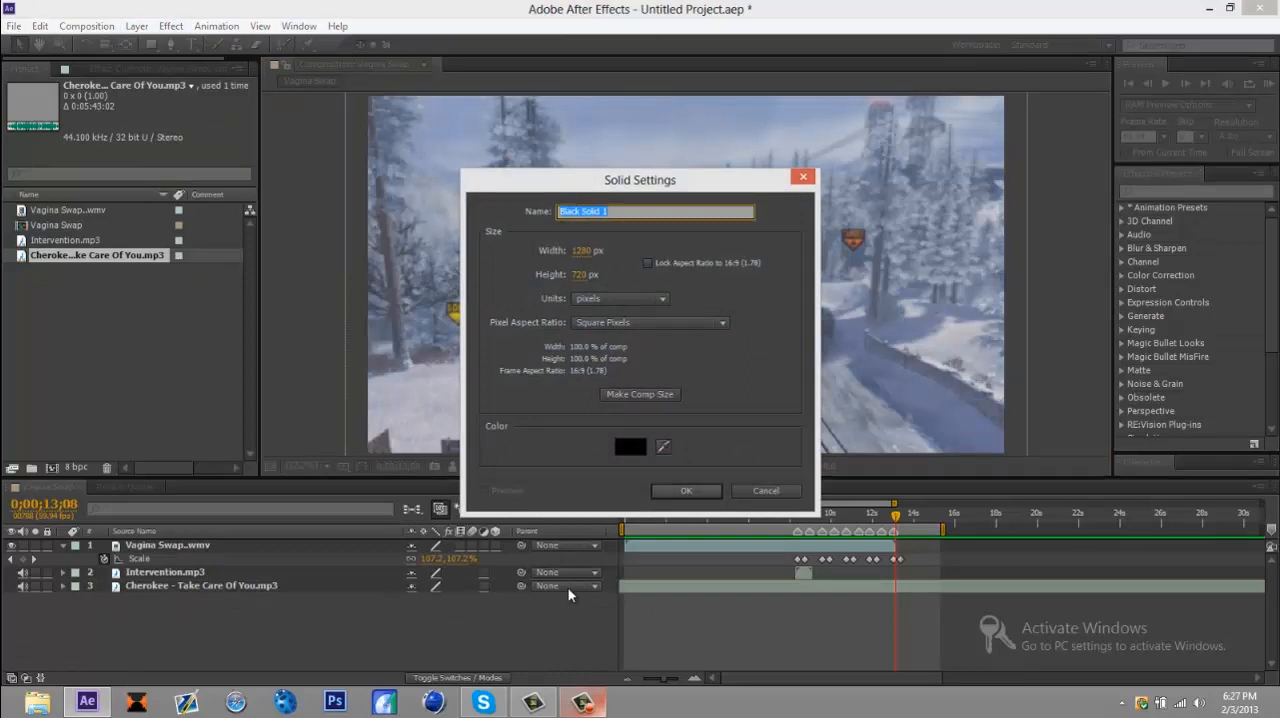
key(Escape)
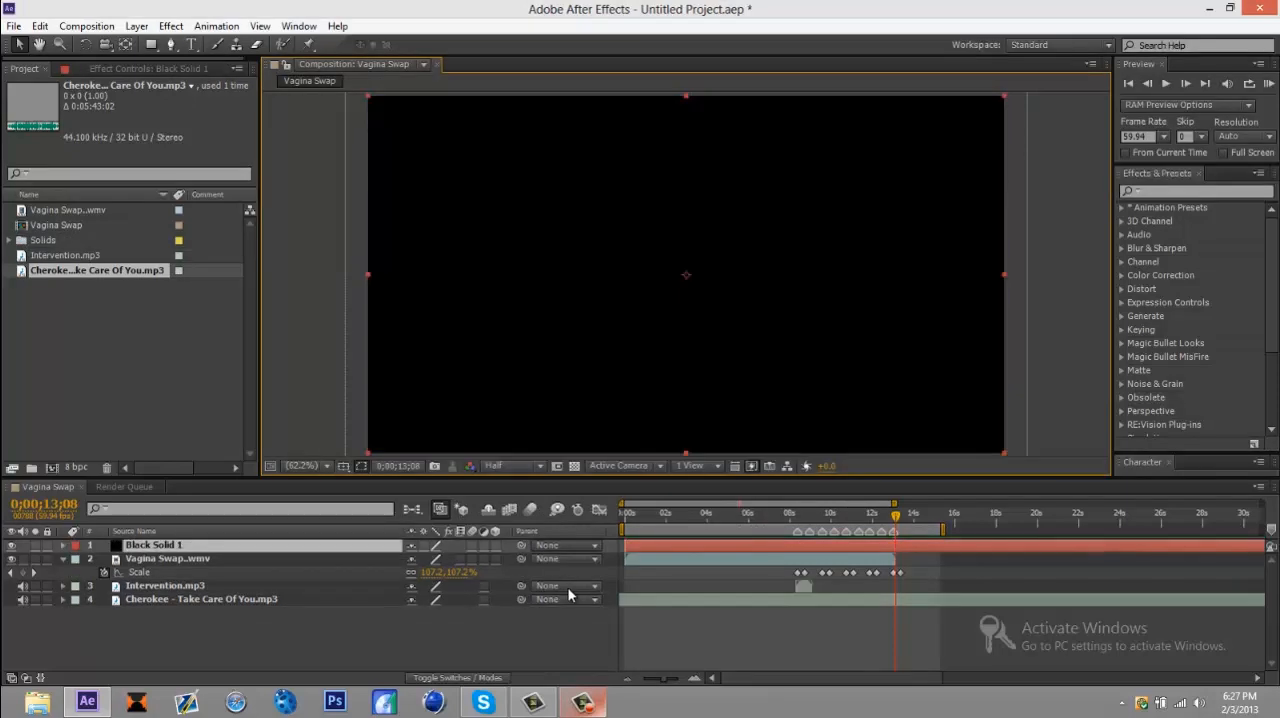
click(812, 514)
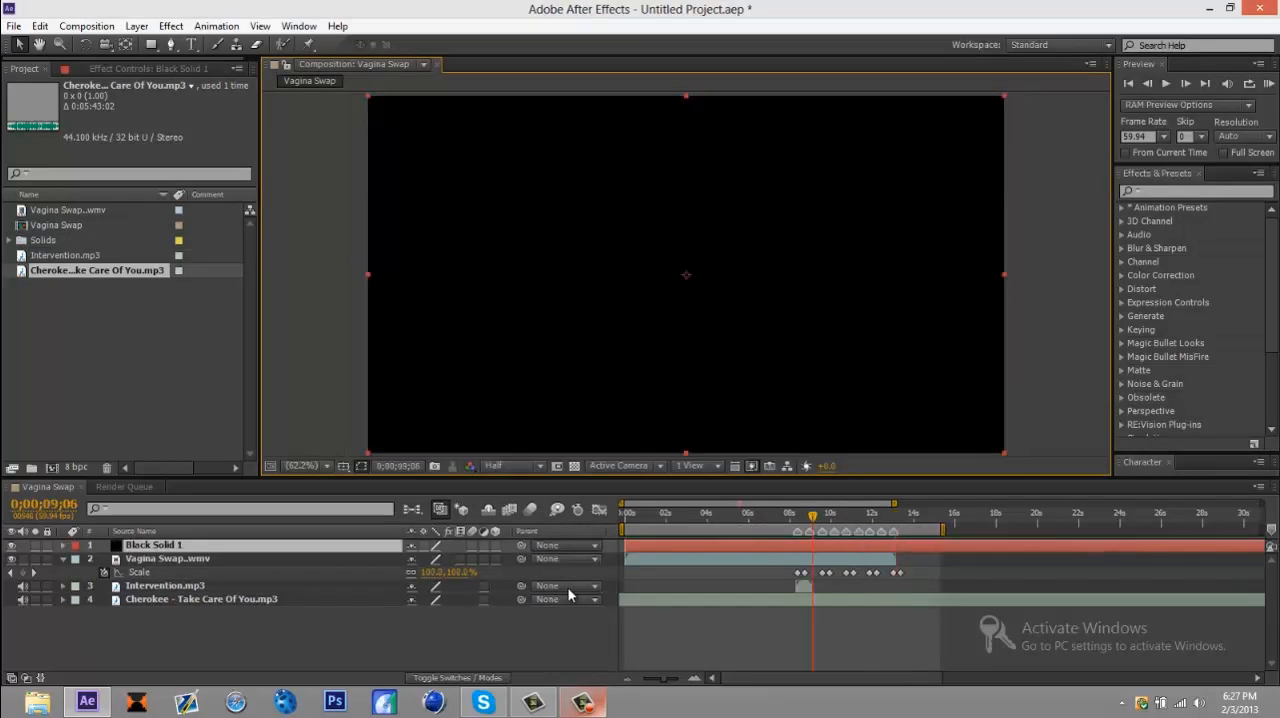
key(alt+Tab)
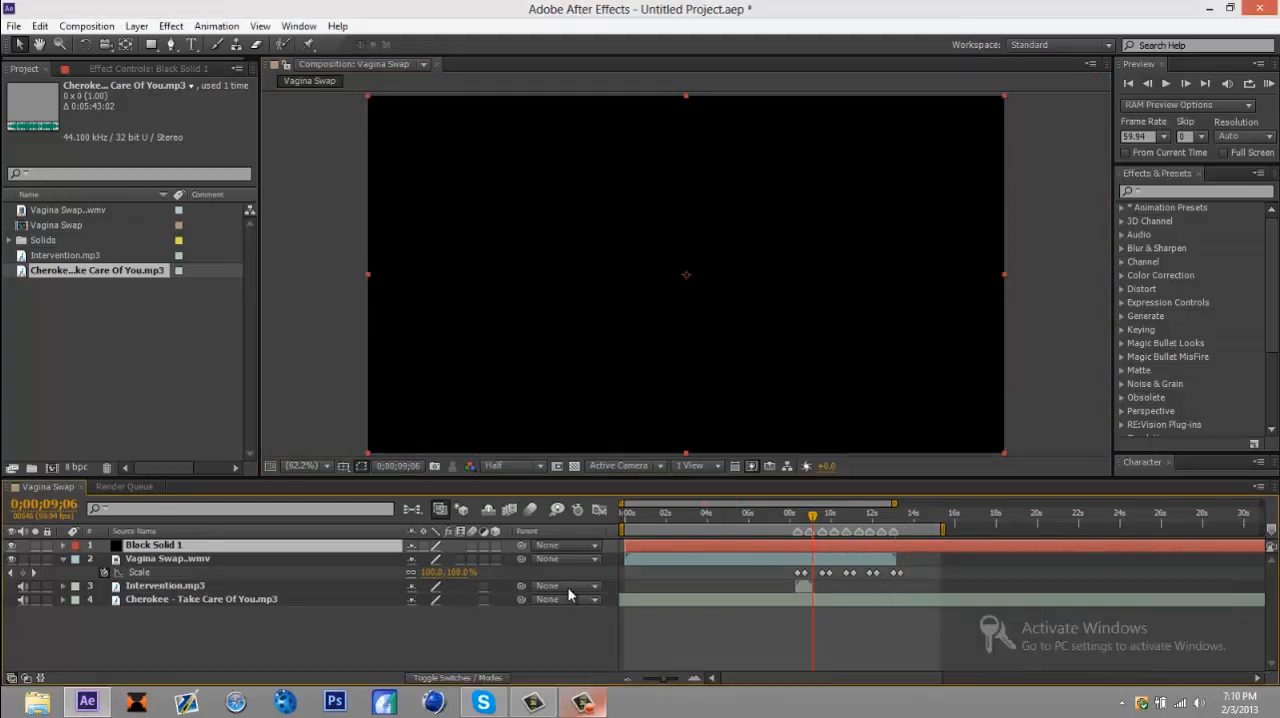
key(F9)
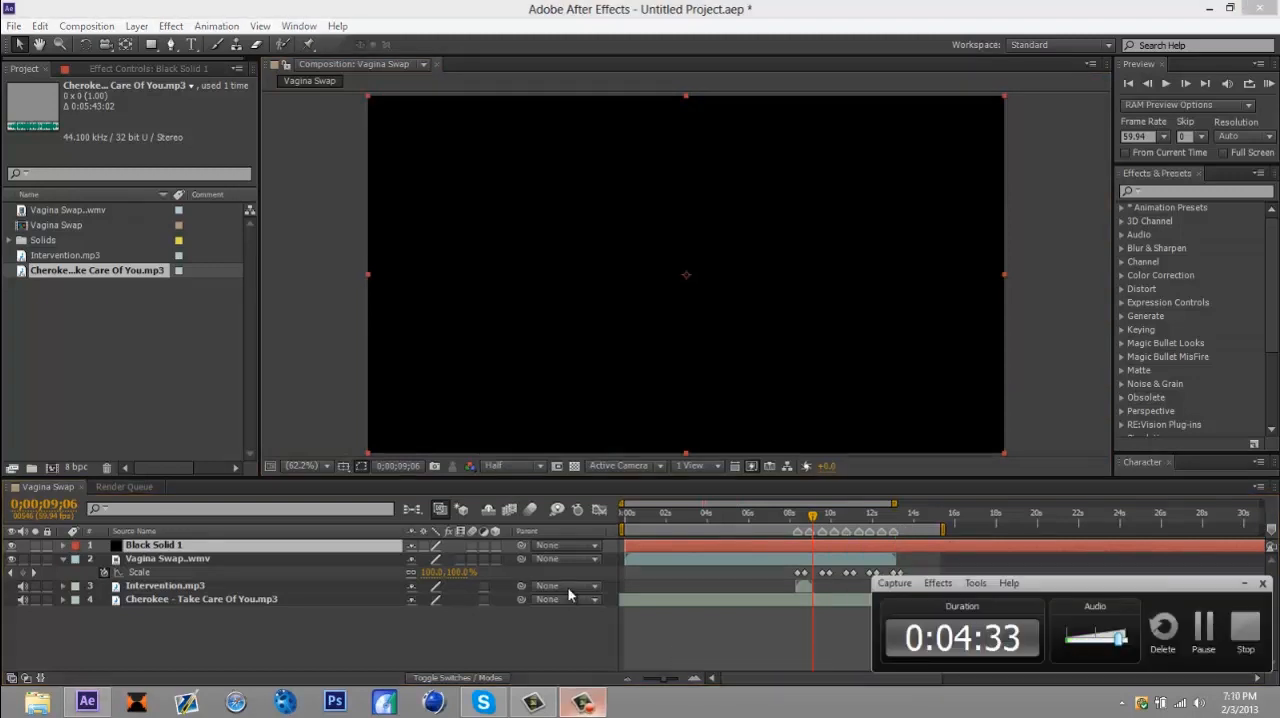
key(F9)
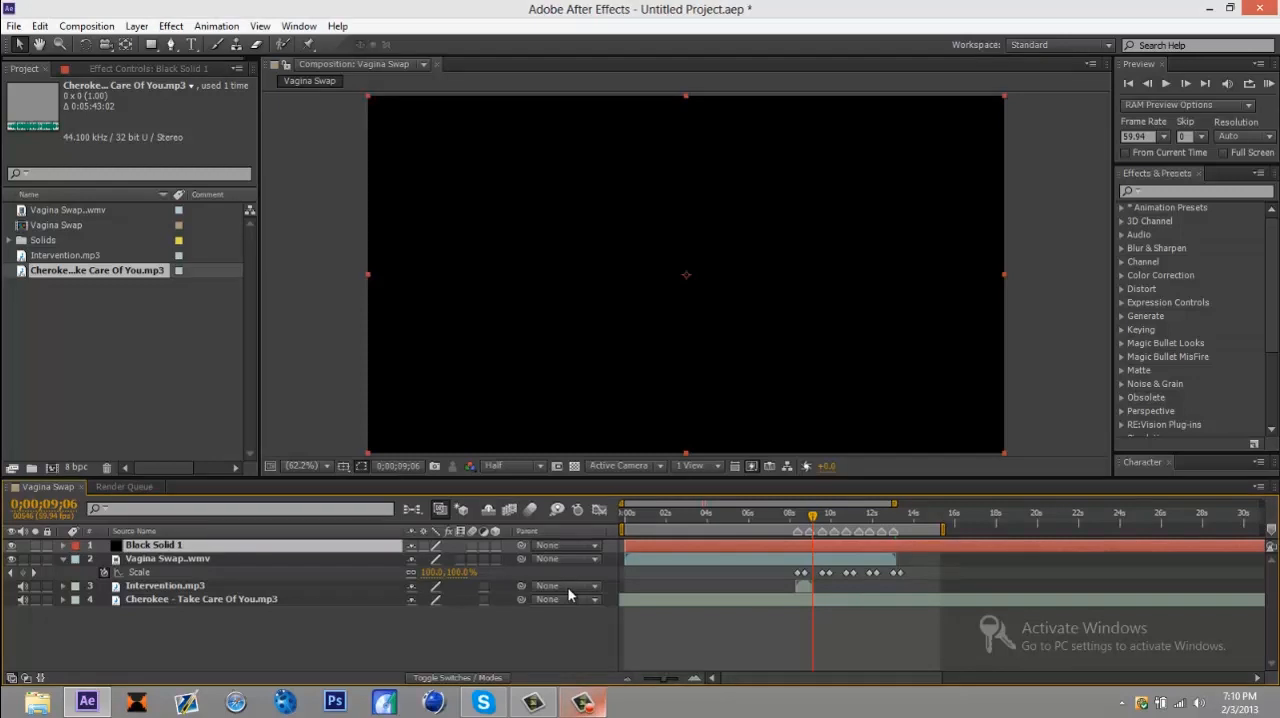
Step: Trim the black solid to start at the second beat marker and end at 0;00;09;27, just before the third marker
key(Page_Up)
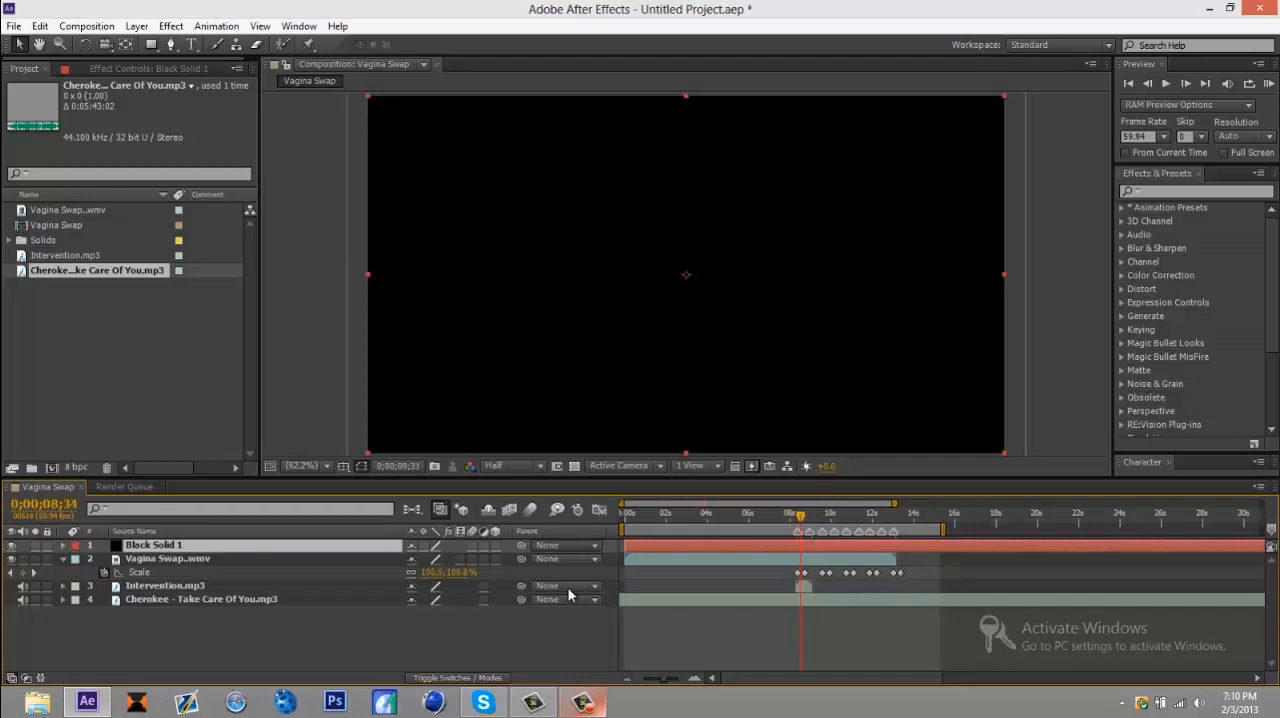
key(Page_Up)
key(Page_Up)
key(Page_Up)
key(Page_Up)
key(Page_Up)
key(Page_Up)
key(Page_Up)
key(Page_Up)
key(Page_Up)
key(Page_Up)
key(Page_Up)
key(Page_Up)
key(Page_Up)
key(Page_Up)
key(Page_Up)
key(Page_Up)
key(Page_Up)
key(Page_Up)
key(Page_Up)
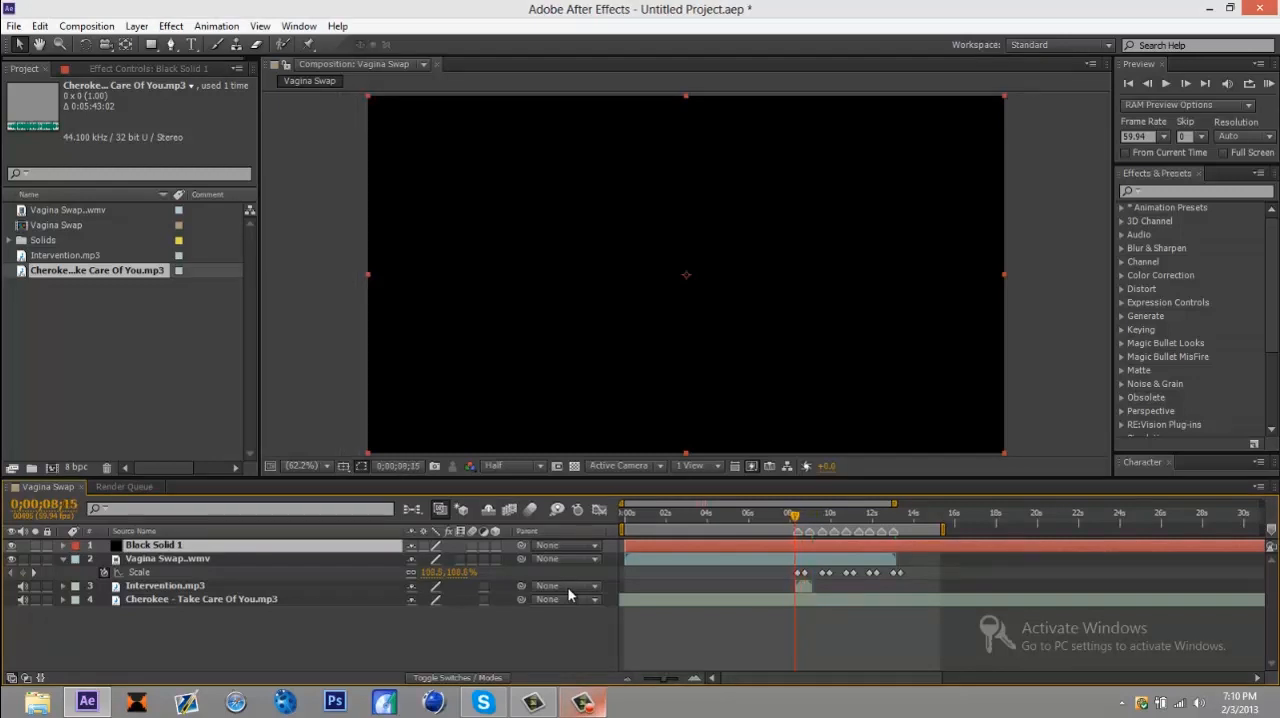
key(Page_Down)
key(Page_Down)
key(Page_Down)
key(Page_Down)
key(Page_Down)
key(Page_Down)
key(Page_Down)
key(Page_Down)
key(Page_Down)
key(Page_Down)
key(Page_Down)
key(Page_Down)
key(Page_Down)
key(Page_Down)
key(Page_Down)
key(Page_Down)
key(Page_Down)
key(Page_Down)
key(Page_Down)
key(Page_Down)
key(alt+bracketleft)
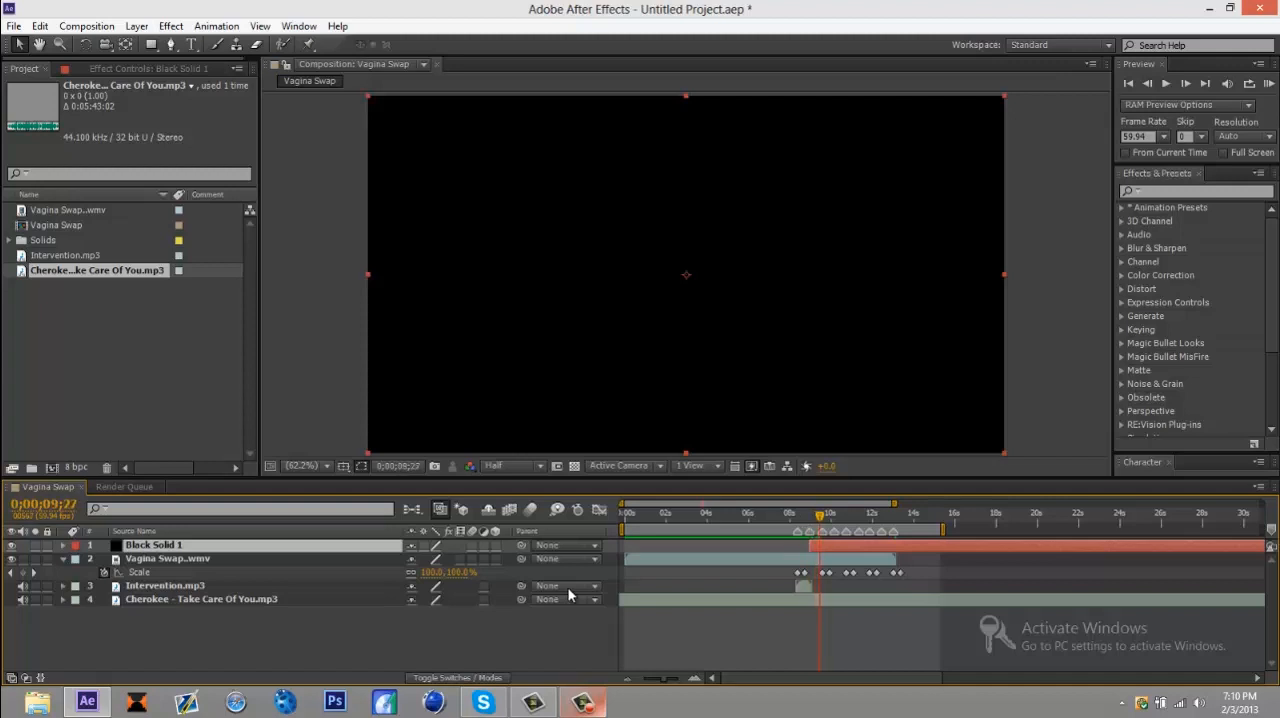
key(alt+bracketright)
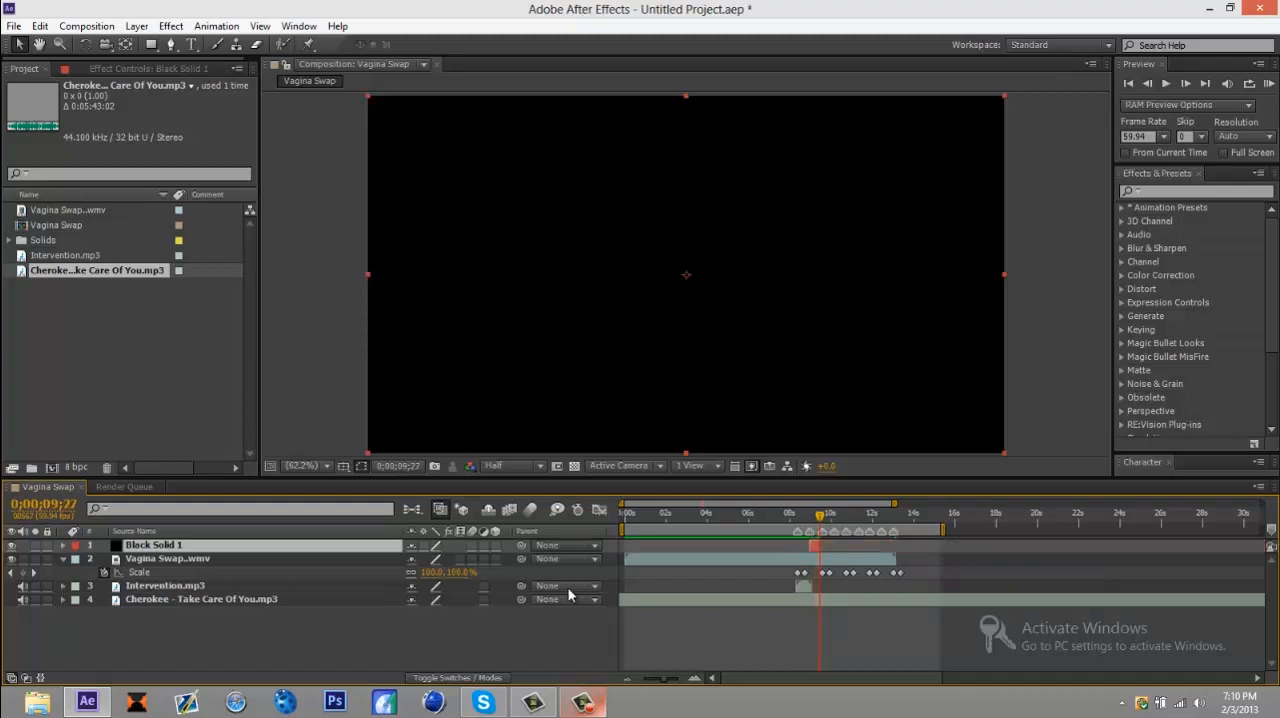
Step: Apply the Fill effect to the black solid with the playhead at the solid's start, 0;00;08;56
key(k)
key(j)
key(j)
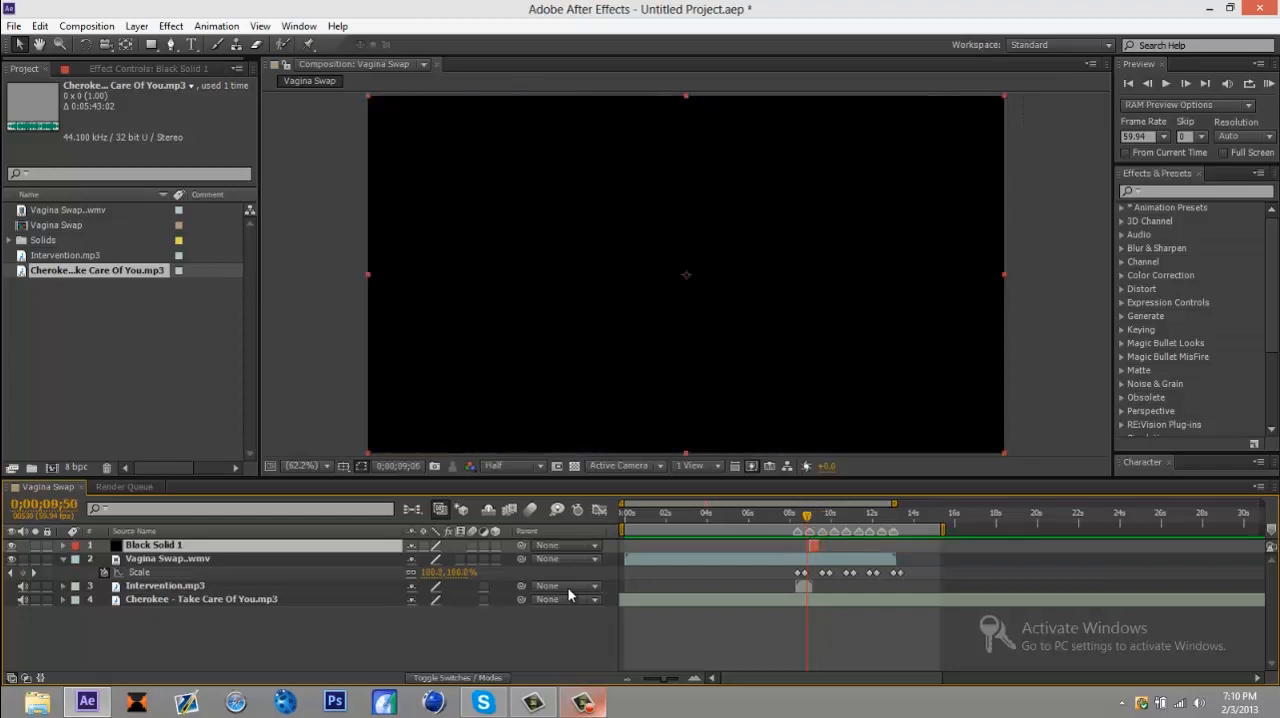
key(k)
key(Page_Up)
key(Page_Up)
key(Page_Up)
key(Page_Up)
key(Page_Up)
key(Page_Up)
key(Page_Up)
key(Page_Up)
key(Page_Up)
key(Page_Up)
key(Page_Up)
key(Page_Up)
key(Page_Up)
key(Page_Up)
key(Page_Up)
key(Page_Down)
key(Page_Down)
key(Page_Down)
key(Page_Down)
key(Page_Down)
key(Page_Down)
key(Page_Down)
key(Page_Down)
key(Page_Down)
key(Page_Down)
key(Page_Down)
key(Page_Down)
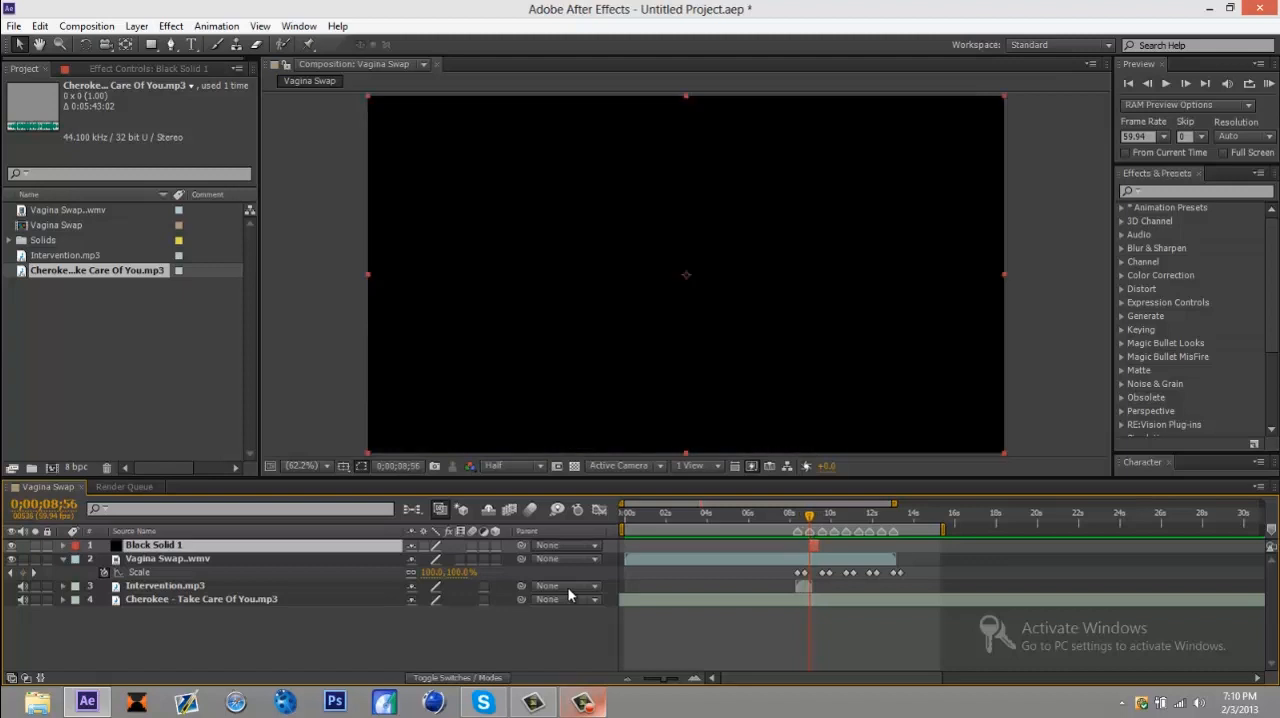
key(shift+Page_Up)
key(ctrl+5)
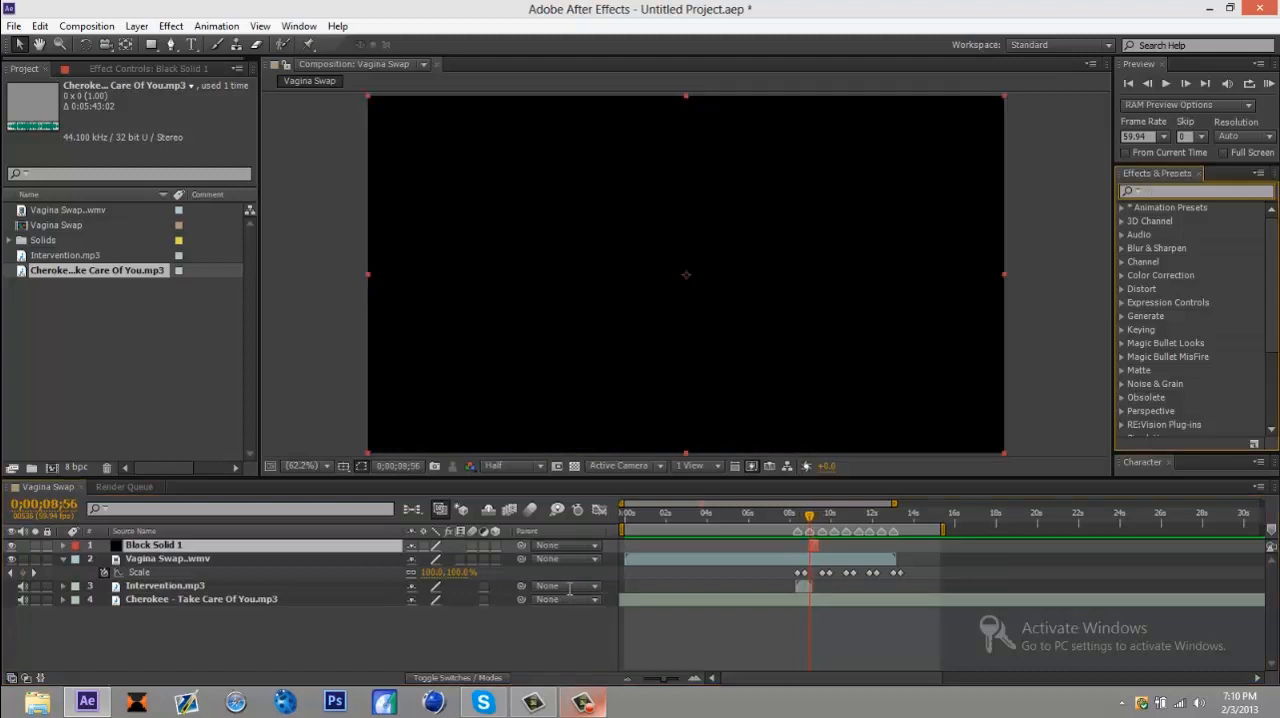
text(fill)
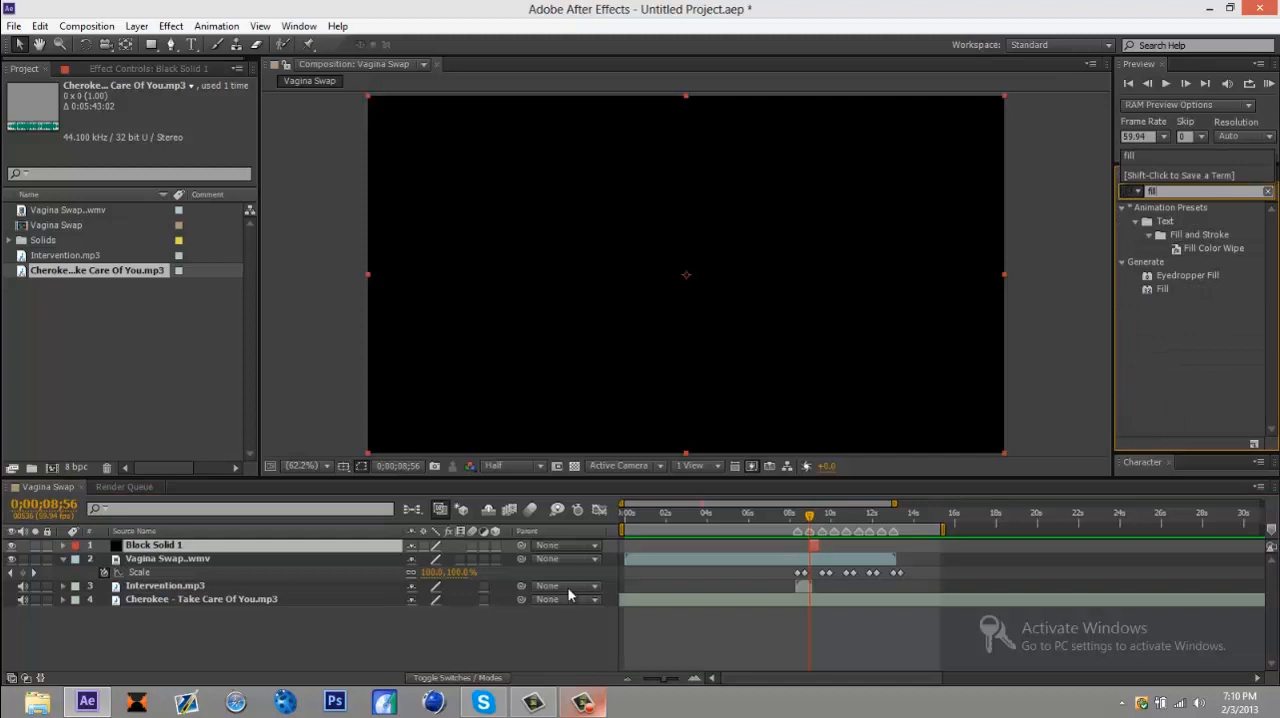
drag(1162, 289, 815, 548)
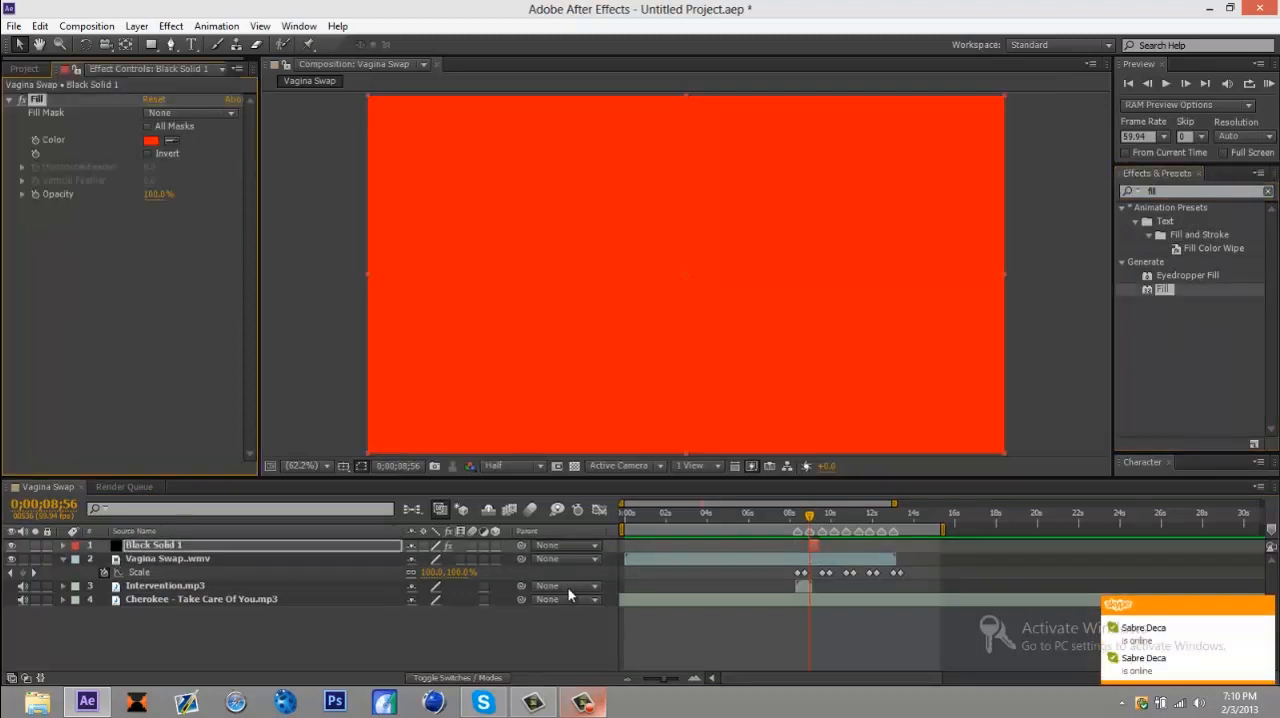
Step: Set the Fill effect to 50% opacity and a magenta color, with Opacity keyframed at the solid's start
click(158, 194)
text(50)
key(Return)
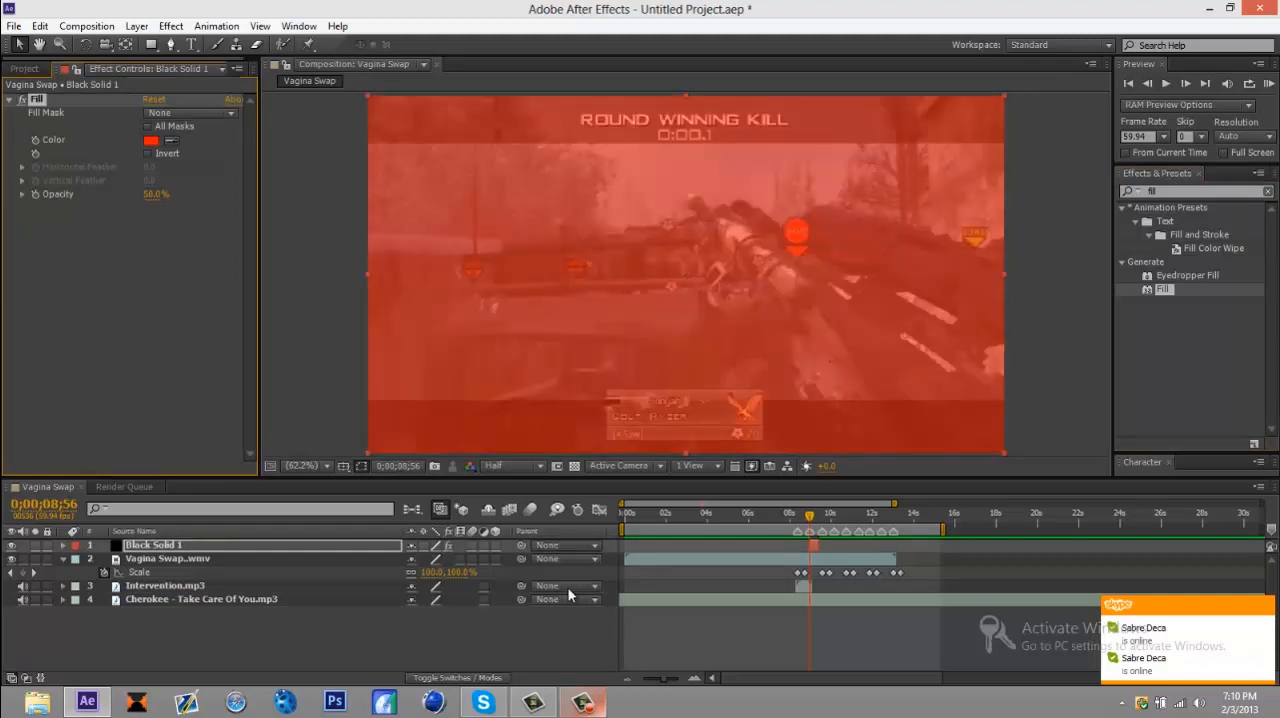
click(151, 141)
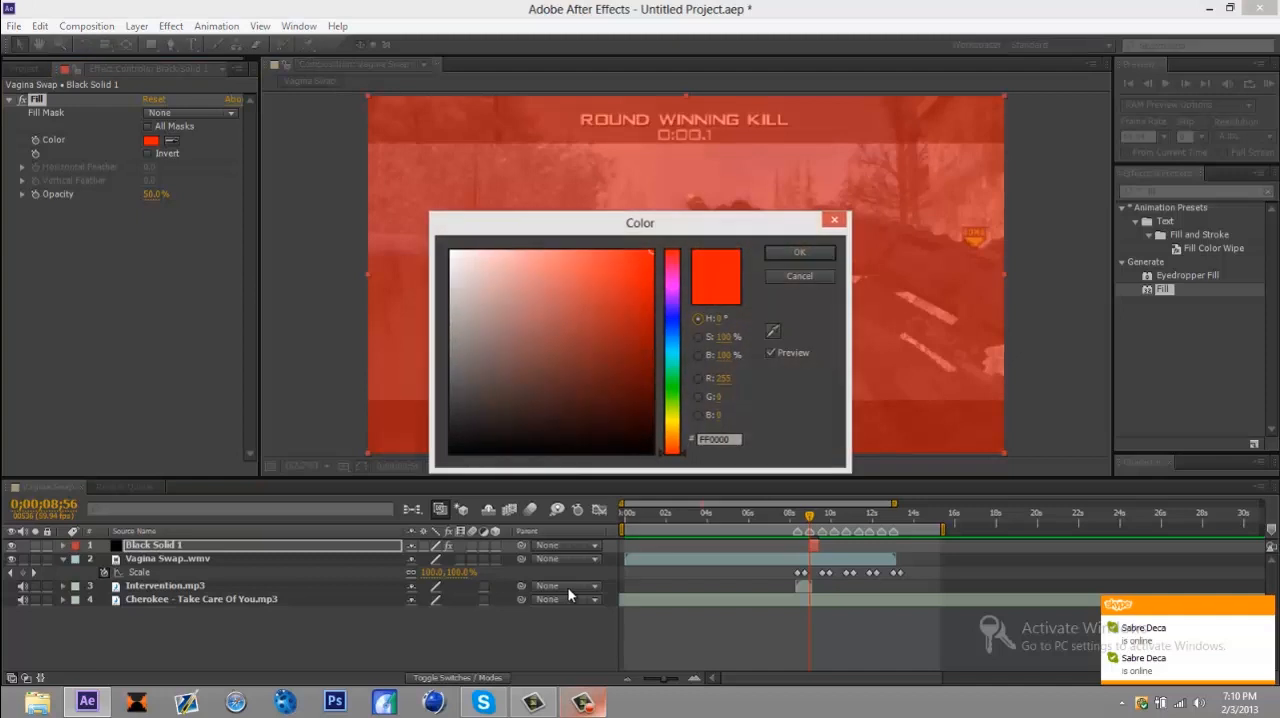
click(672, 285)
click(799, 253)
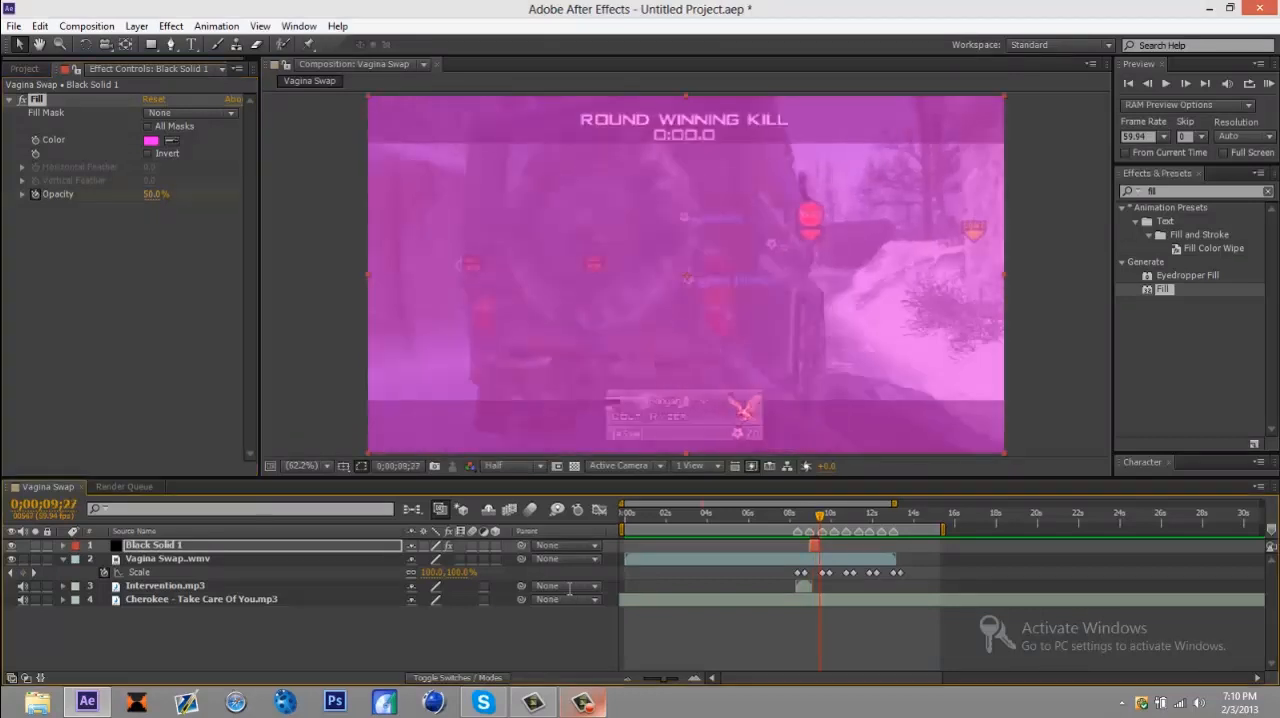
Step: Set the Fill's Opacity to 0% at 0;00;09;27 so the flash fades out by the solid's end
key(Tab)
text(0)
key(Return)
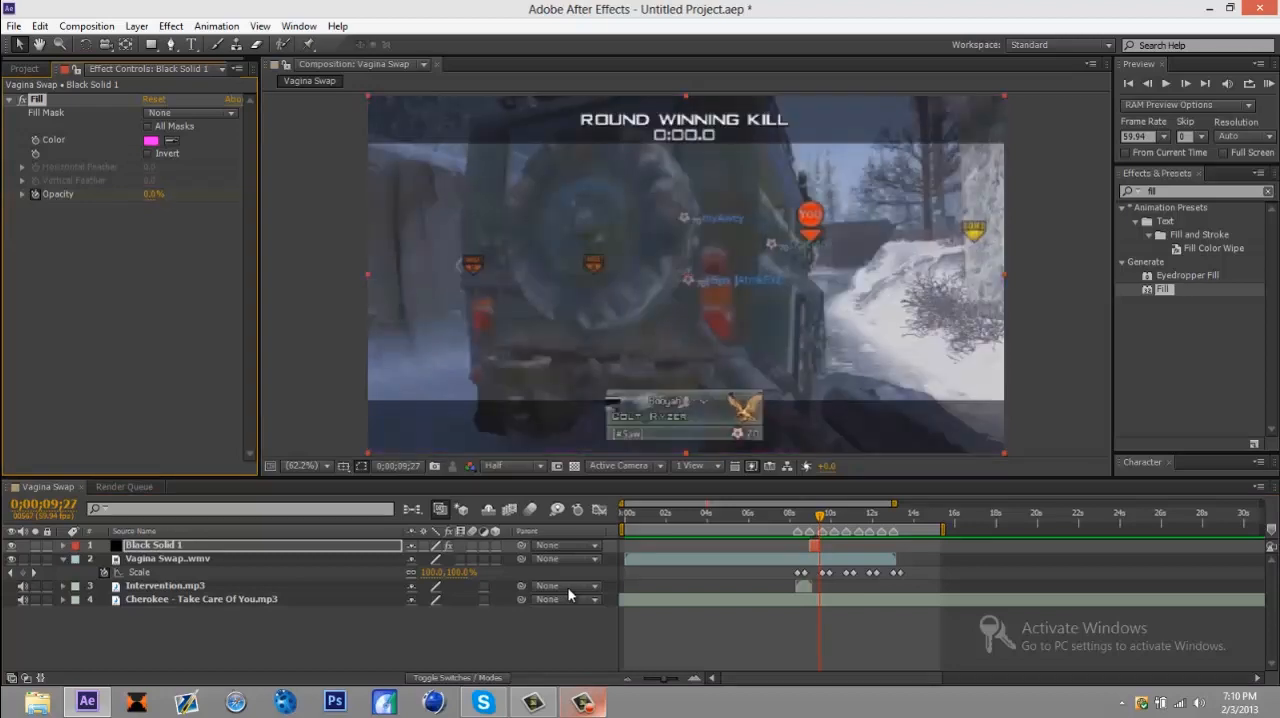
Step: Move through the solid's frames to check how the magenta flash fades out
scroll(568, 594, right, 4)
scroll(568, 594, left, 2)
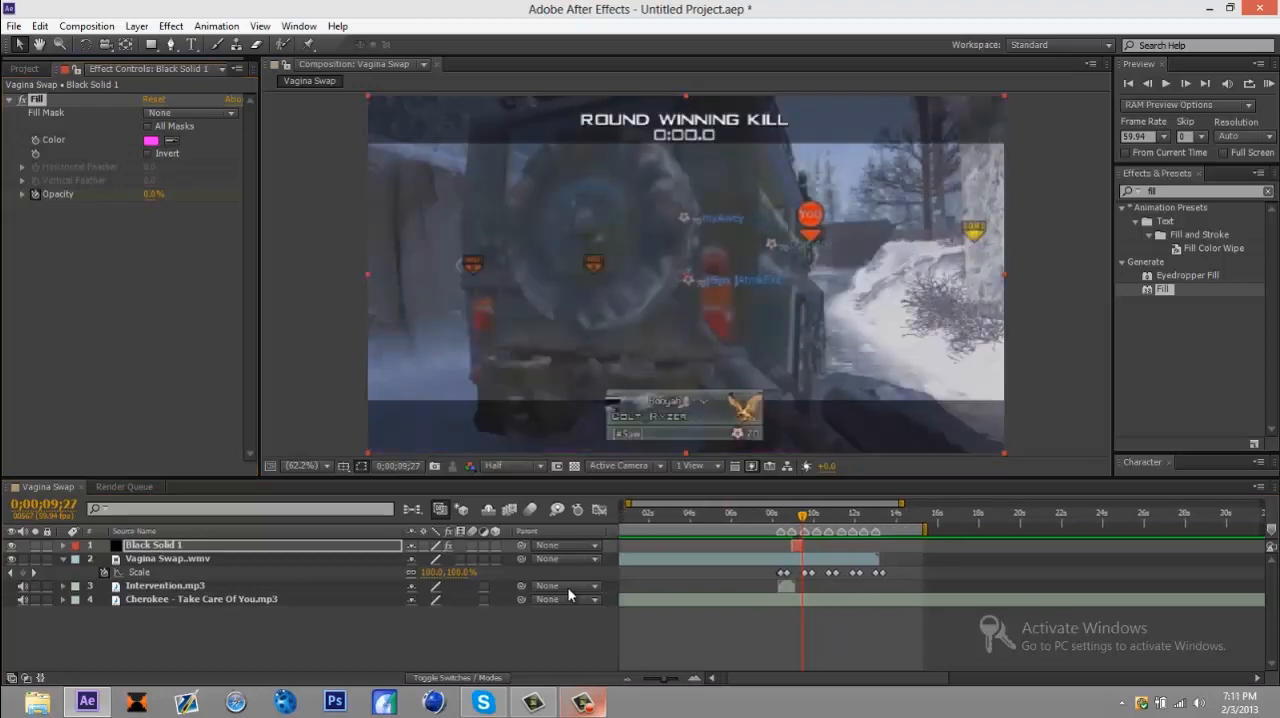
key(Page_Up)
key(Page_Up)
key(Page_Up)
key(Page_Up)
key(Page_Up)
key(Page_Up)
key(Page_Up)
key(Page_Up)
key(Page_Up)
key(Page_Up)
key(Page_Up)
key(Page_Up)
key(Page_Up)
key(Page_Up)
key(Page_Up)
key(Page_Up)
key(Page_Up)
key(Page_Up)
key(Page_Up)
key(Page_Up)
key(Page_Down)
key(Page_Down)
key(Page_Down)
key(Page_Down)
key(Page_Down)
key(Page_Down)
key(Page_Down)
key(Page_Down)
key(Page_Down)
key(Page_Down)
key(Page_Down)
key(Page_Down)
key(Page_Down)
key(Page_Down)
key(Page_Down)
key(Page_Down)
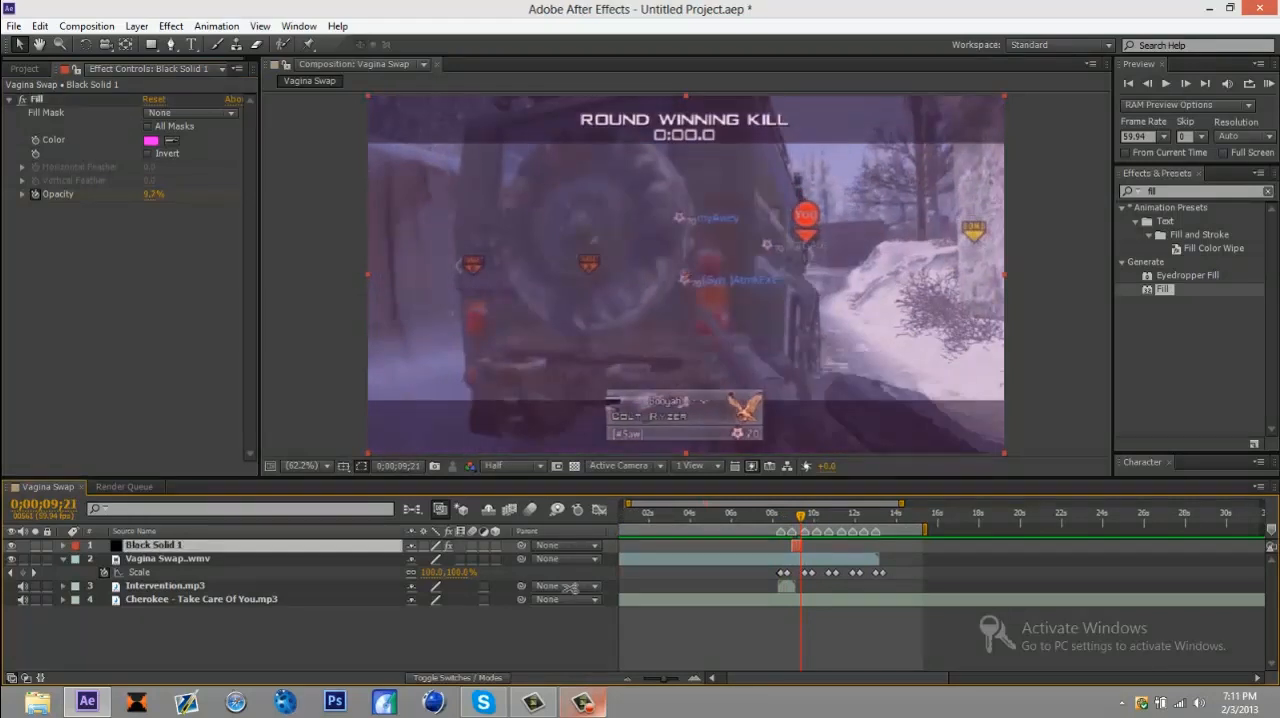
Step: Duplicate the magenta flash solid and move the copy to start at the fourth beat marker, 0;00;10;08
key(ctrl+d)
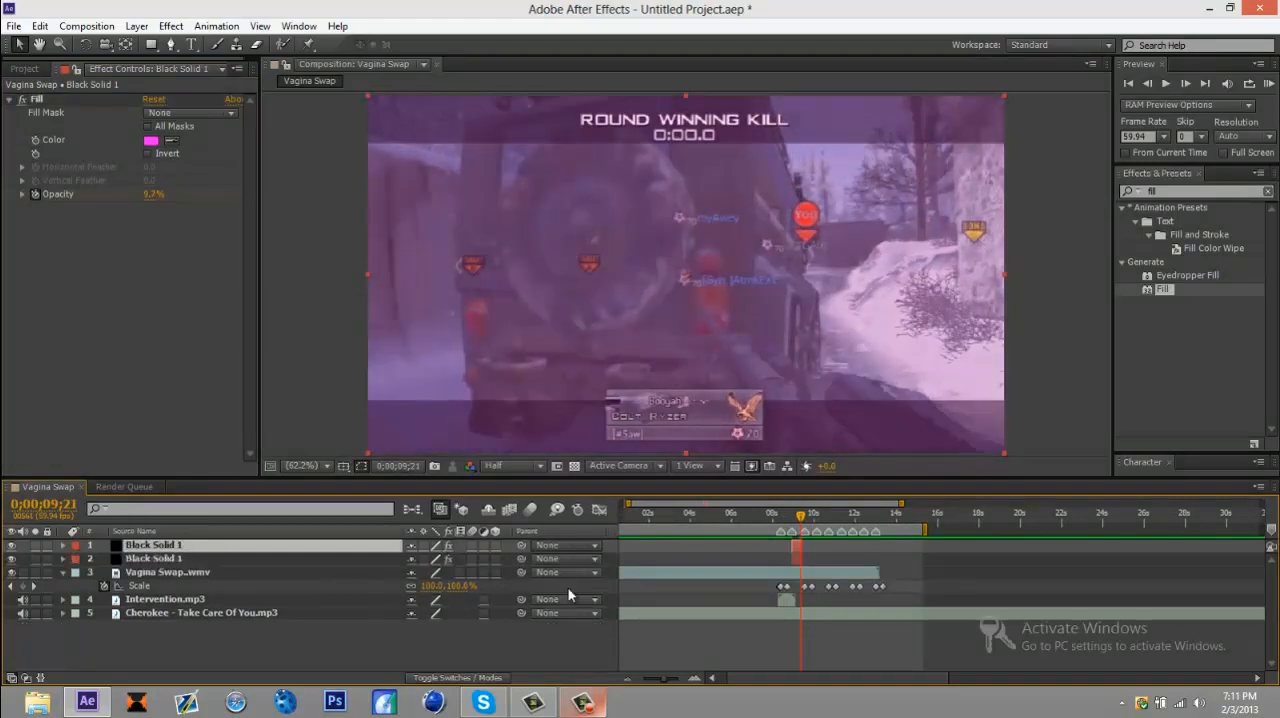
key(space)
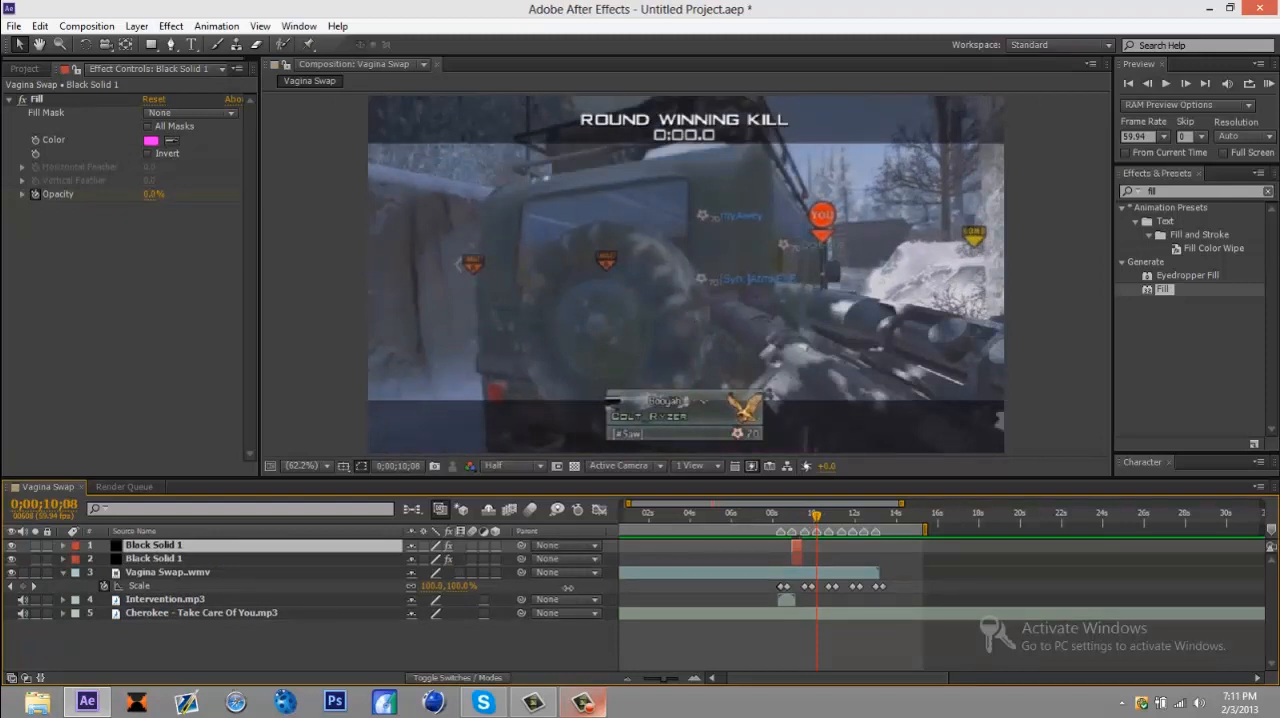
key([)
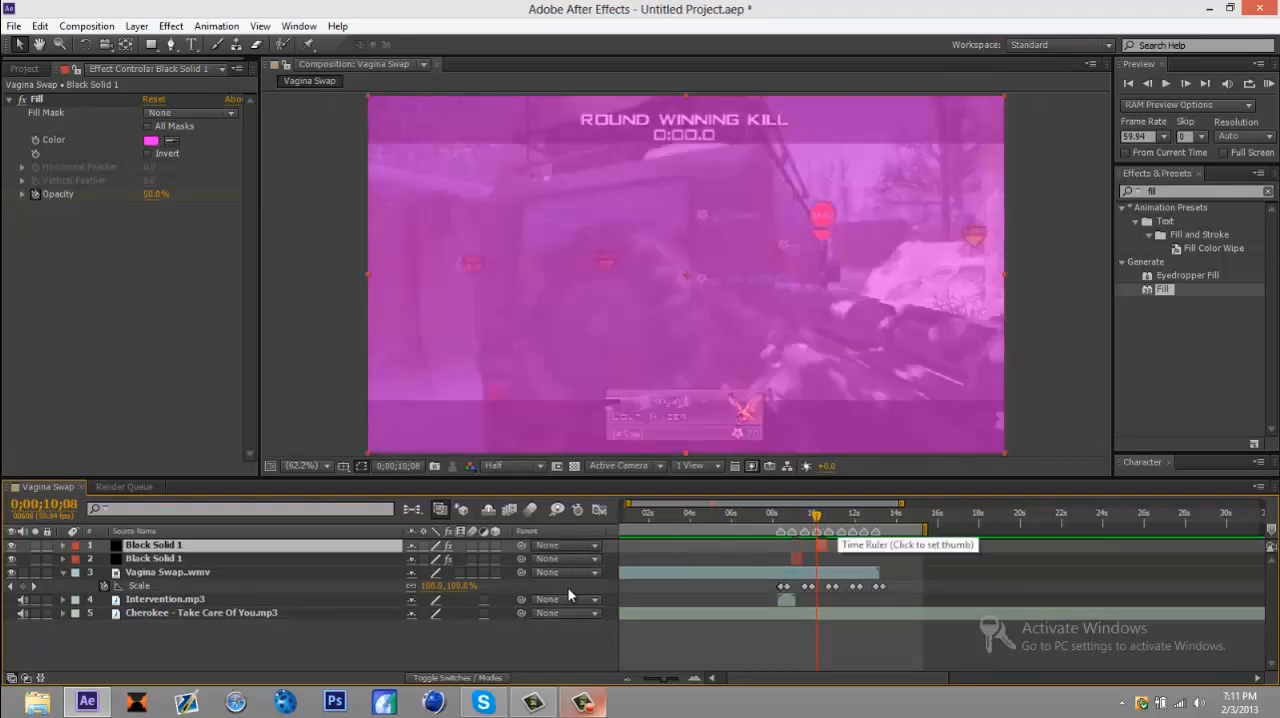
key(F9)
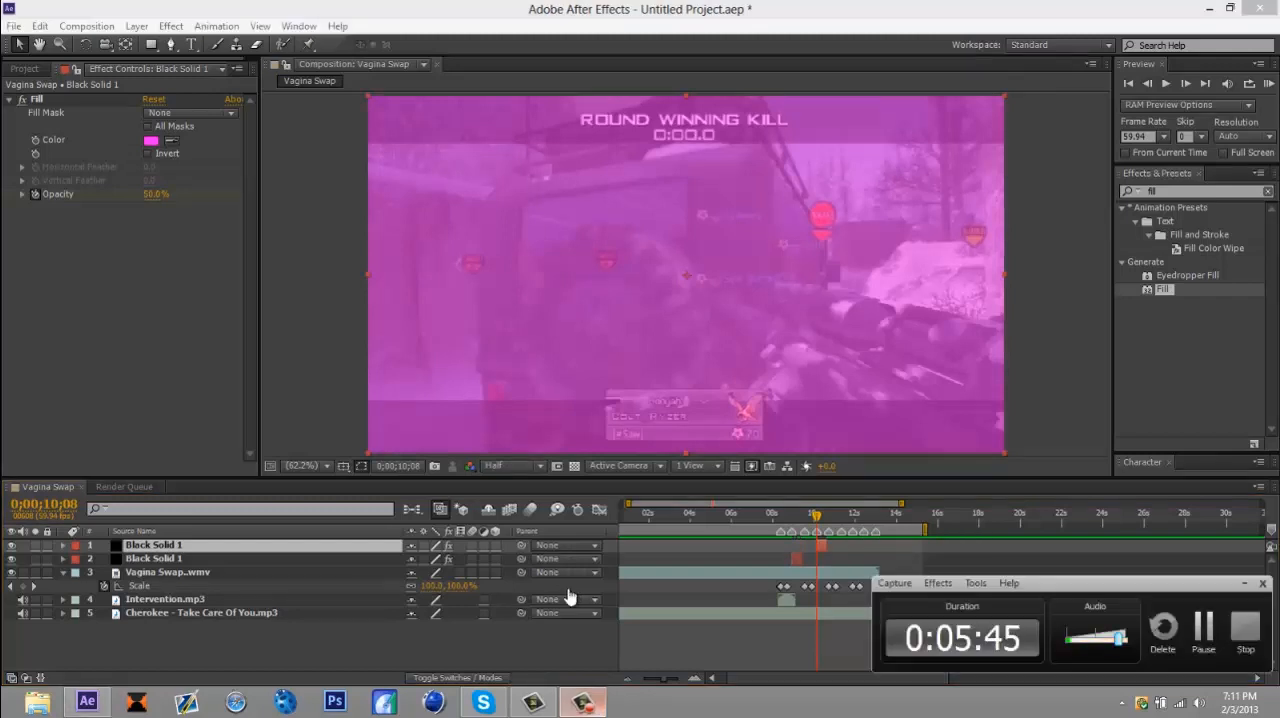
key(F9)
key(F9)
key(F9)
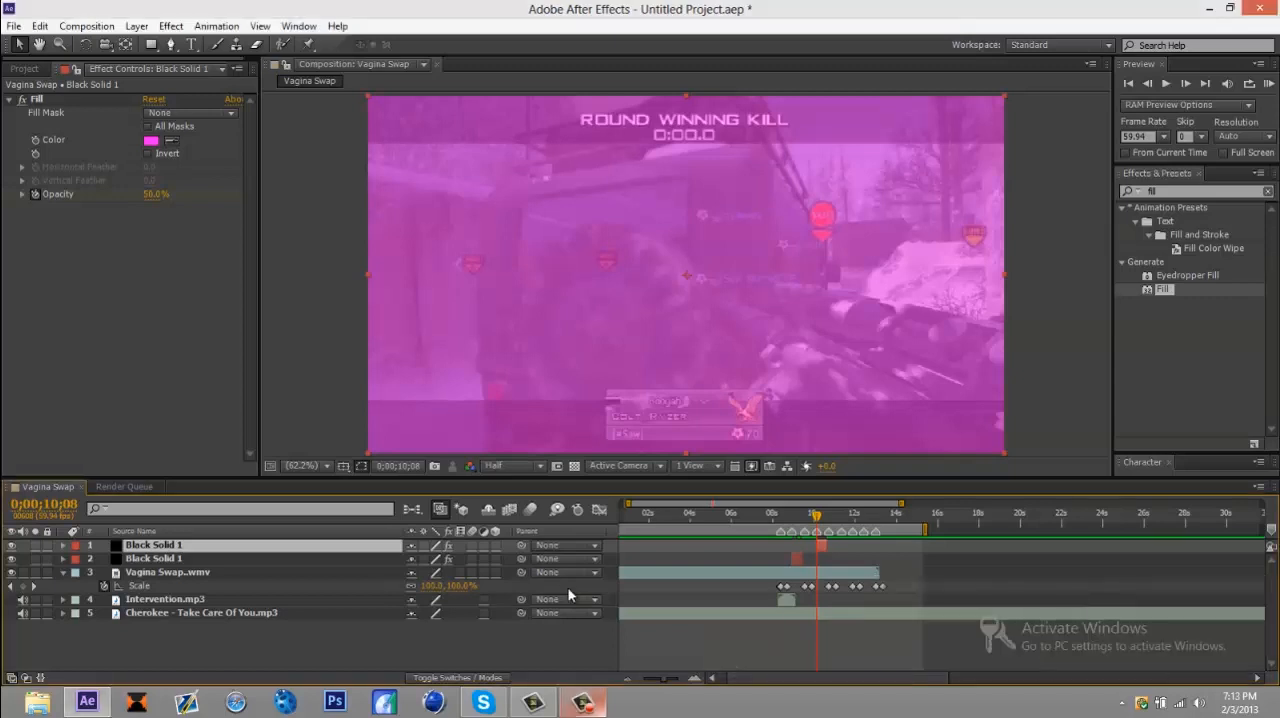
key(F9)
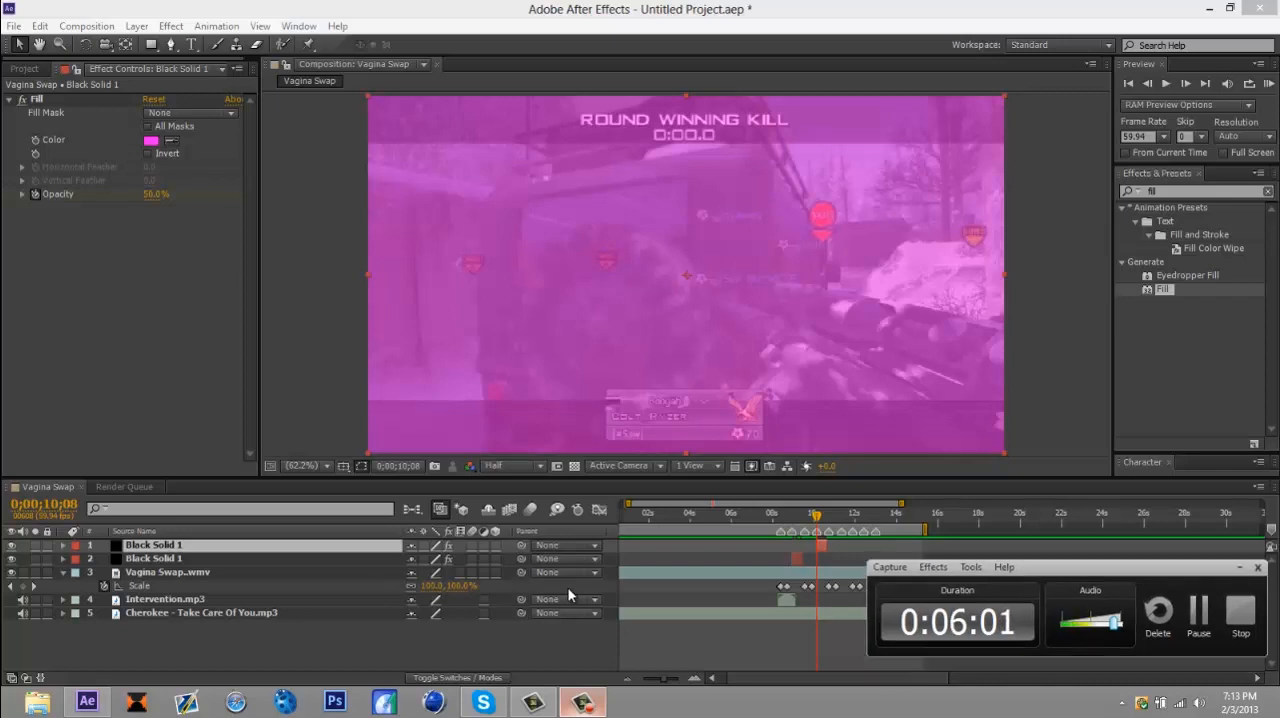
key(F9)
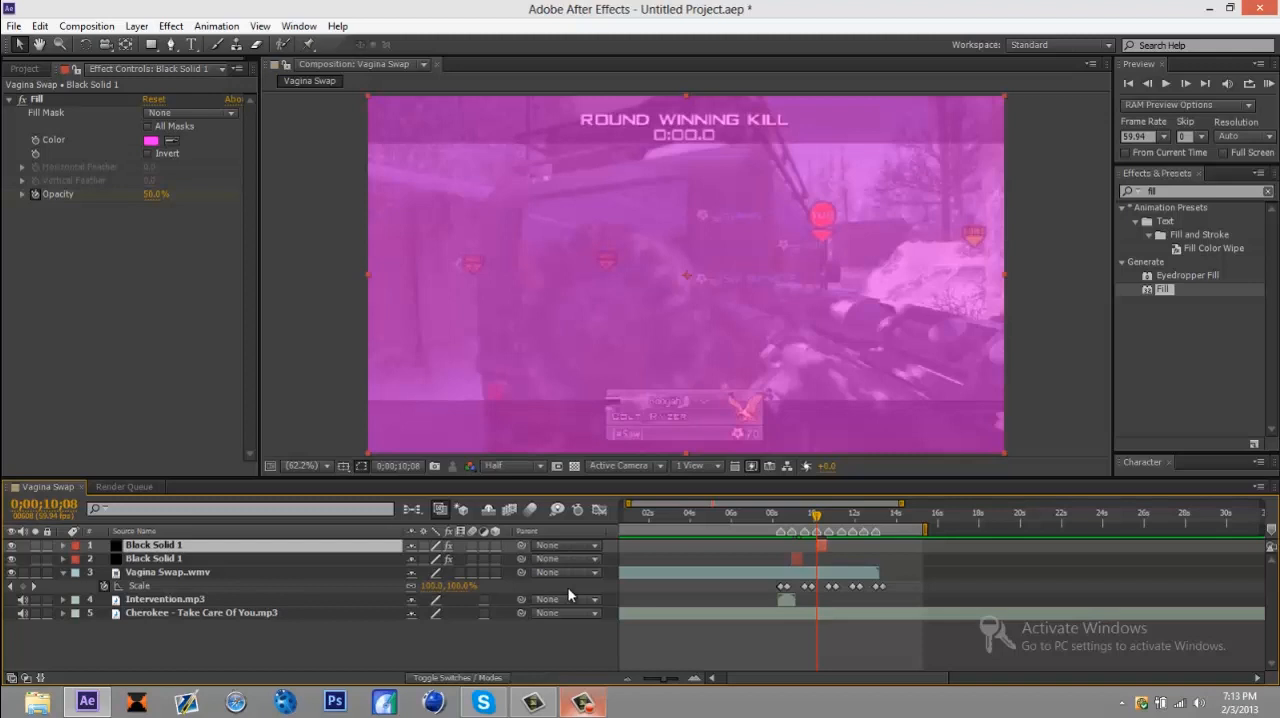
Step: Duplicate the magenta flash solid twice, starting one copy at the 0;00;11;20 beat marker and the other at 0;00;12;26
key(space)
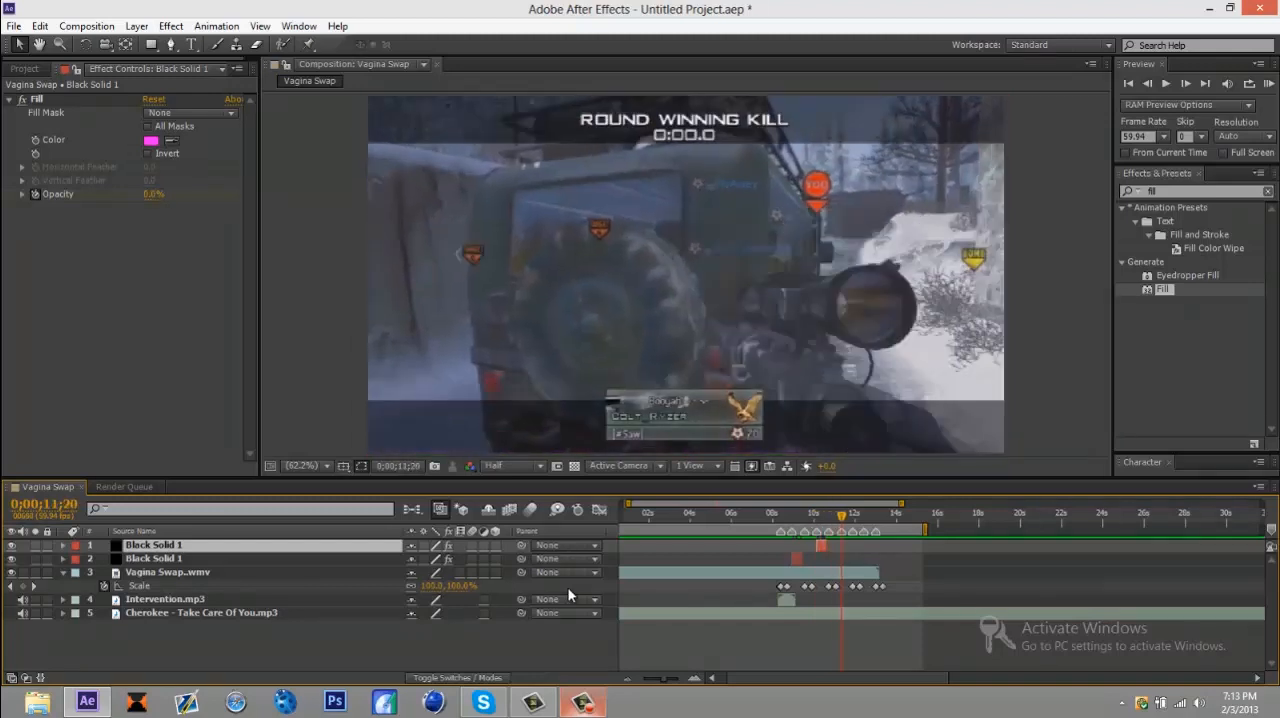
key(ctrl+d)
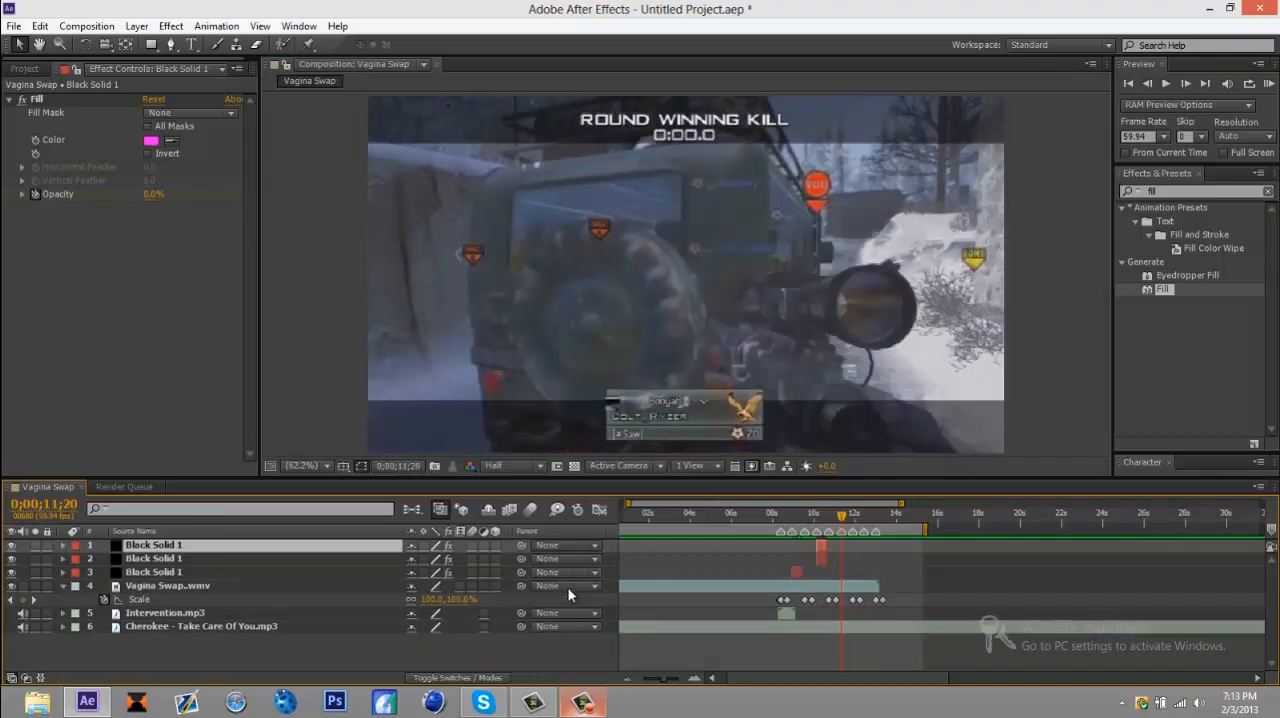
key(bracketleft)
key(k)
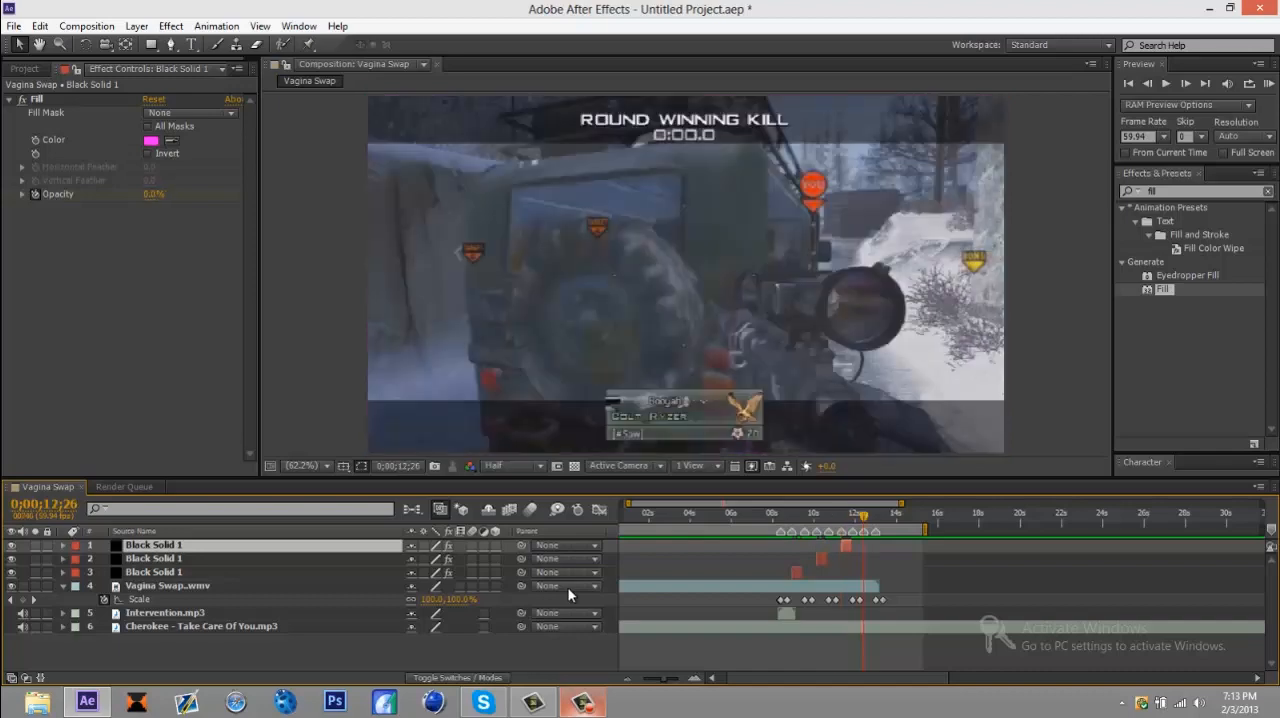
key(ctrl+d)
key(bracketleft)
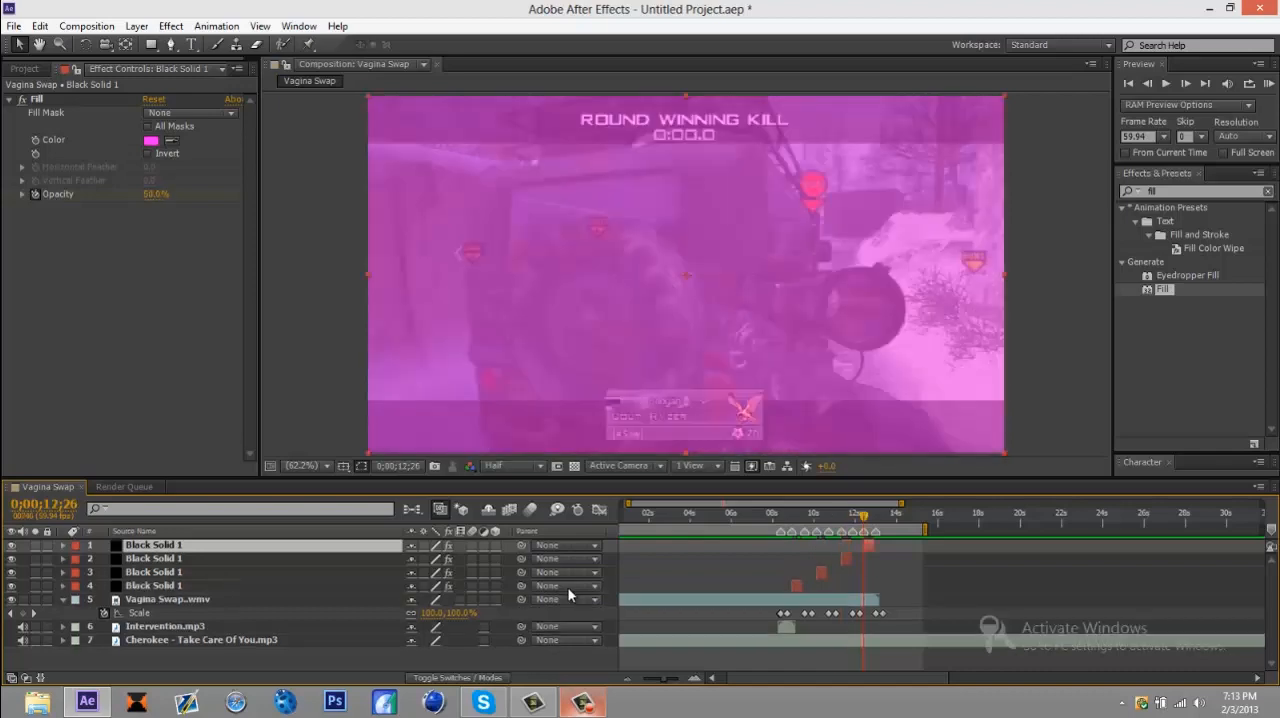
Step: Go to 0;00;08;42, search the effects for "twix" and apply Twixtor Pro to the gameplay clip
key(space)
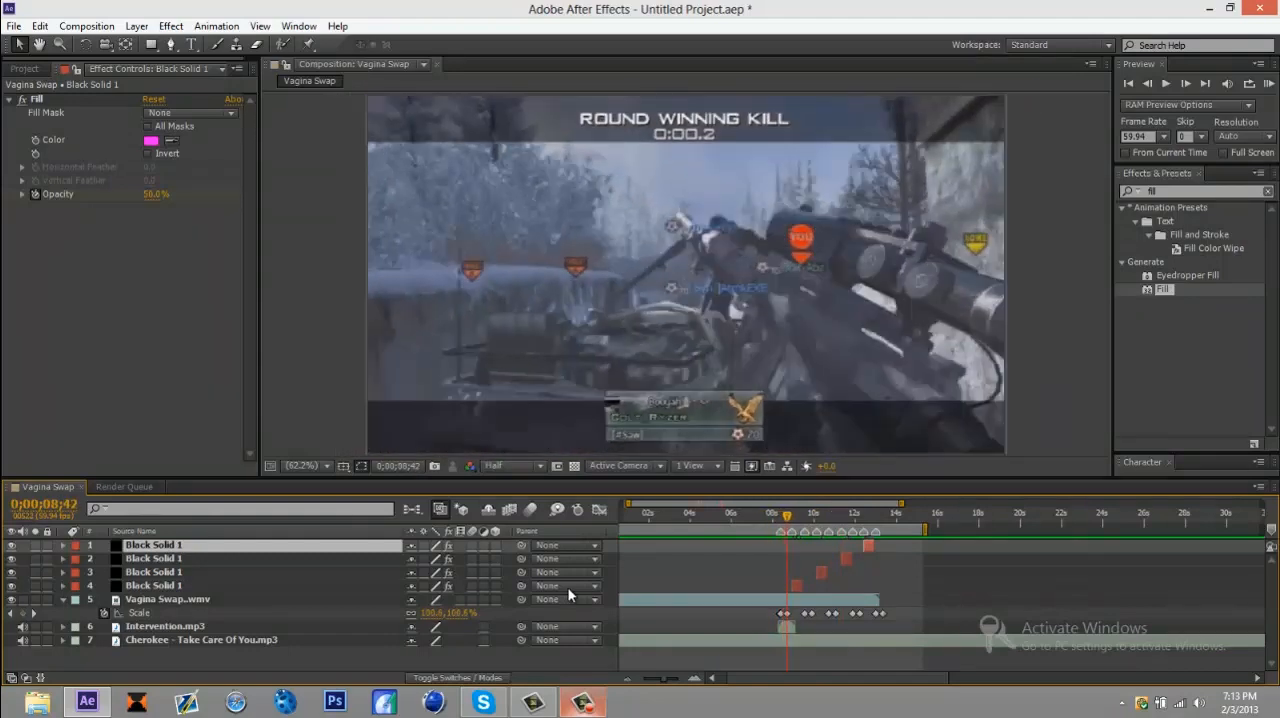
key(ctrl+5)
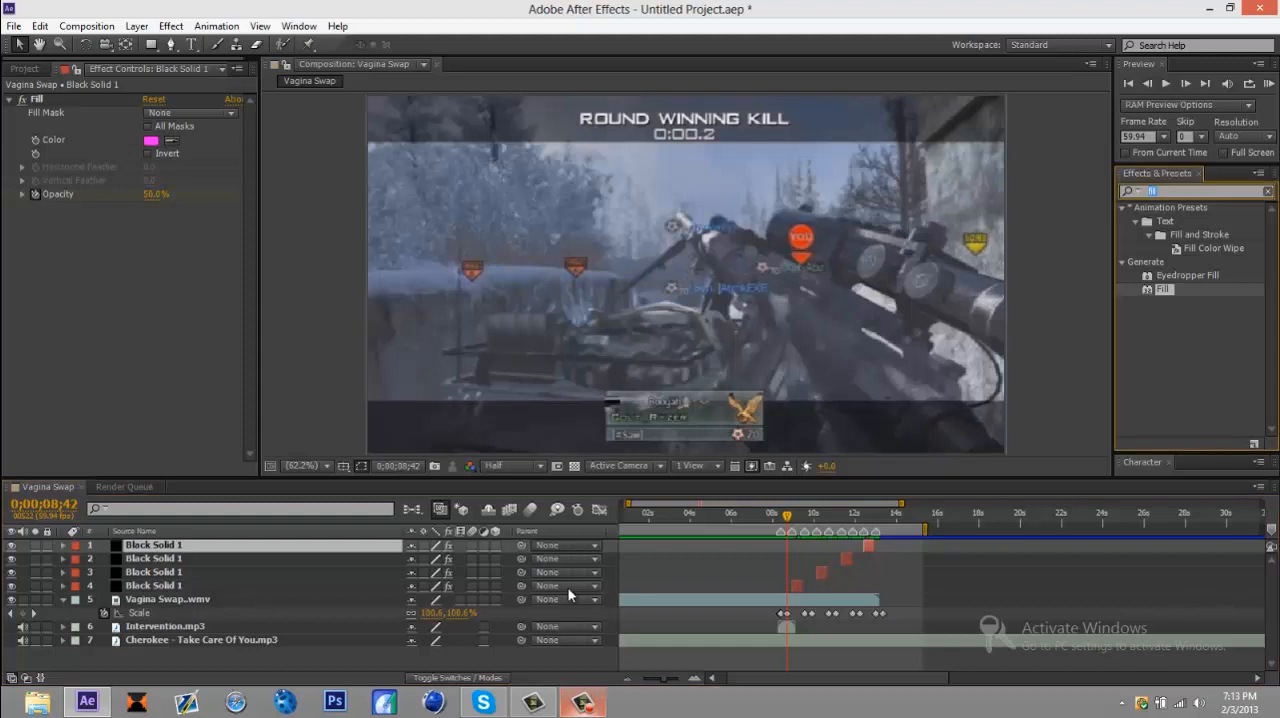
text(te)
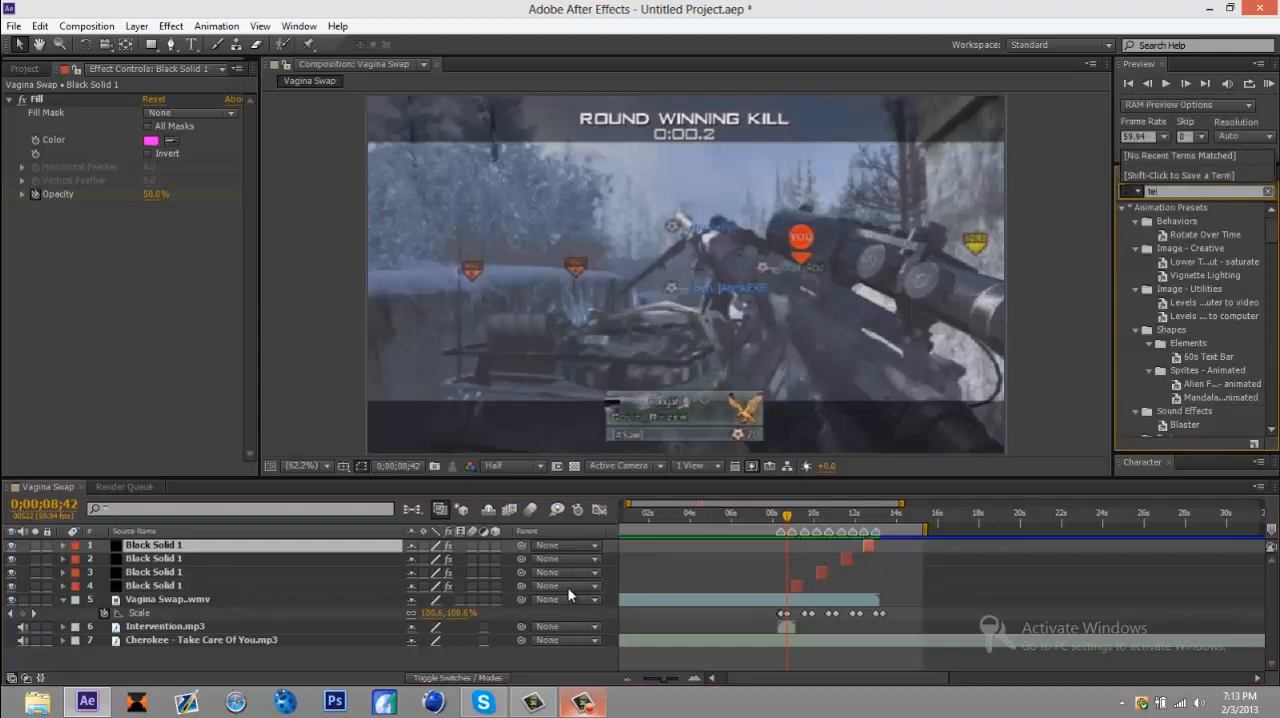
key(BackSpace)
text(i)
text(i)
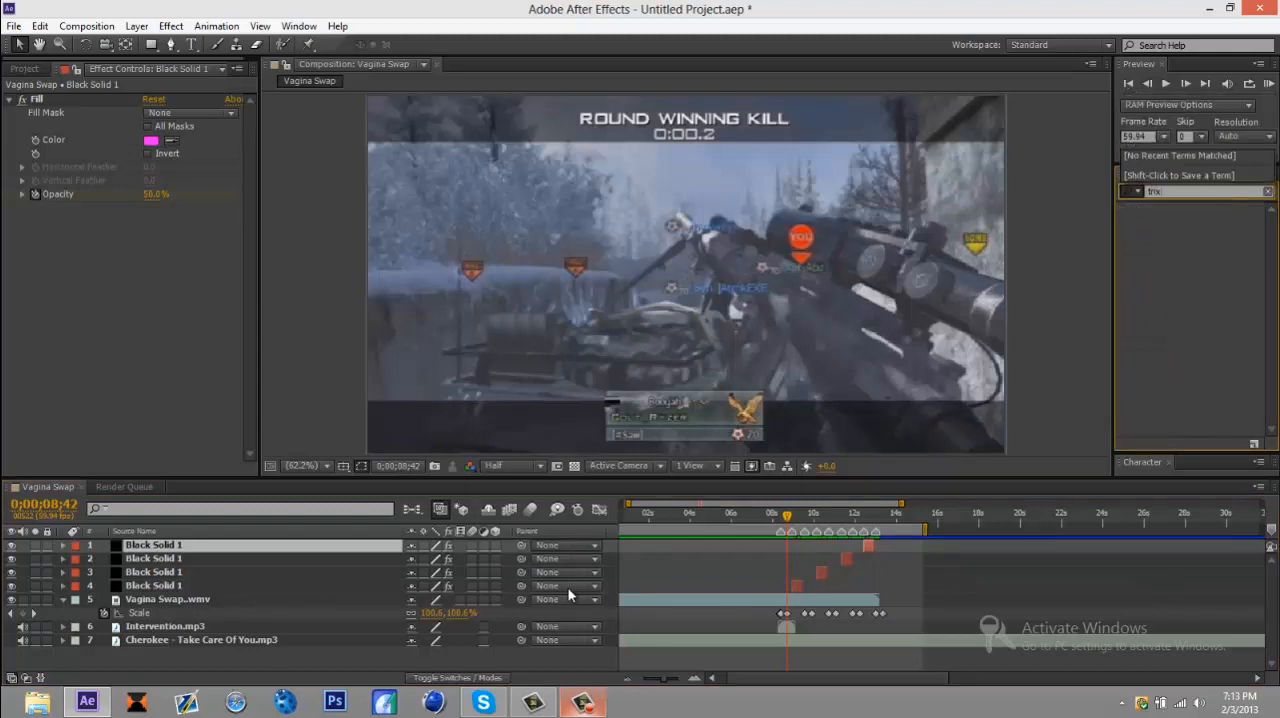
key(BackSpace)
text(rix)
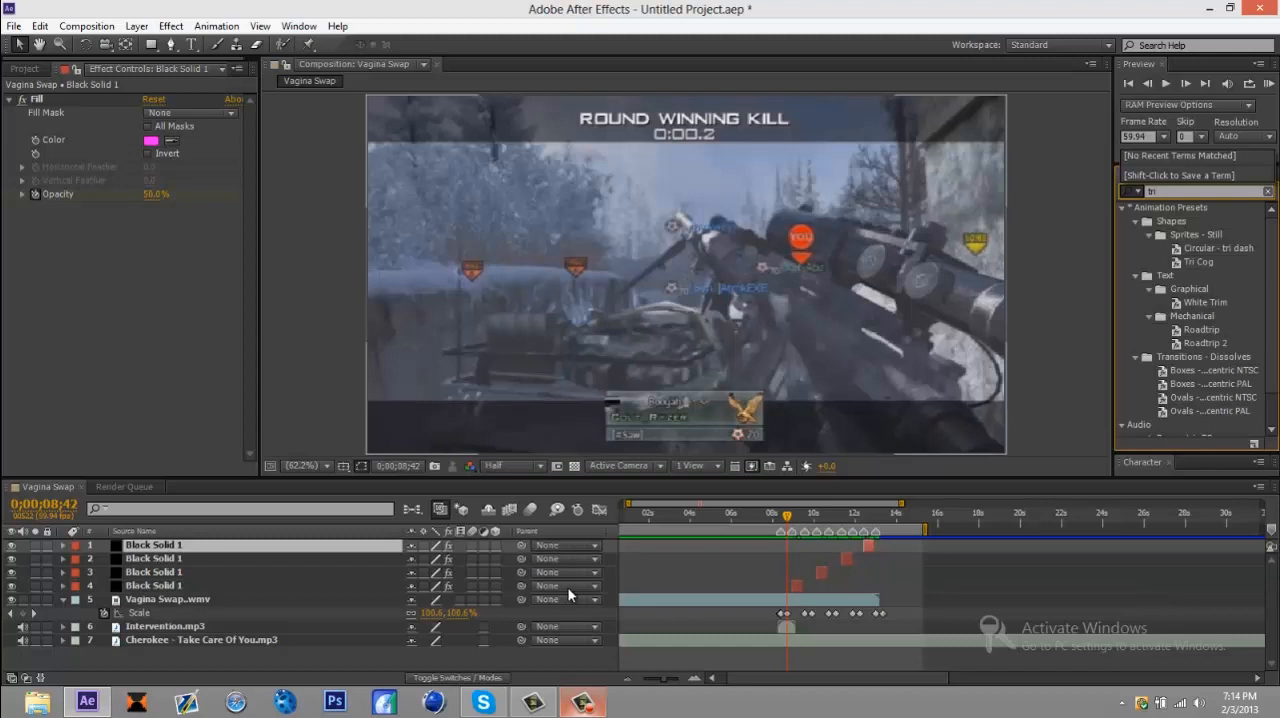
text(x)
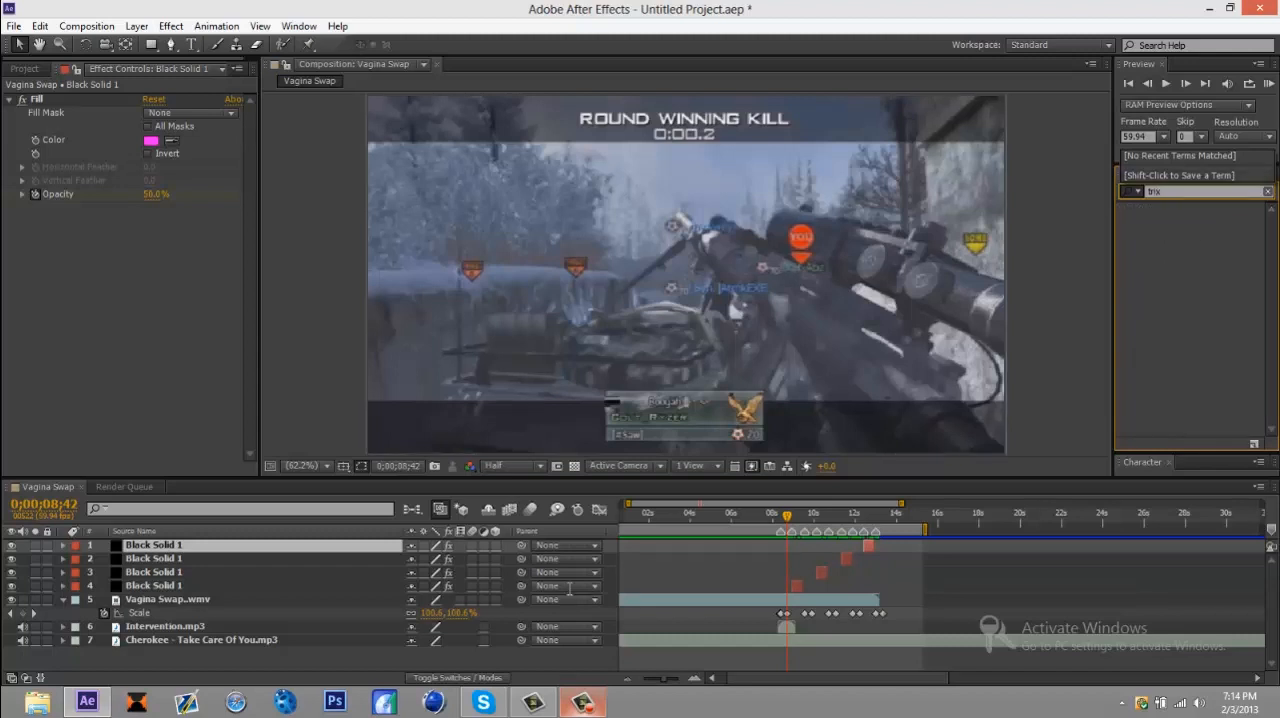
key(BackSpace)
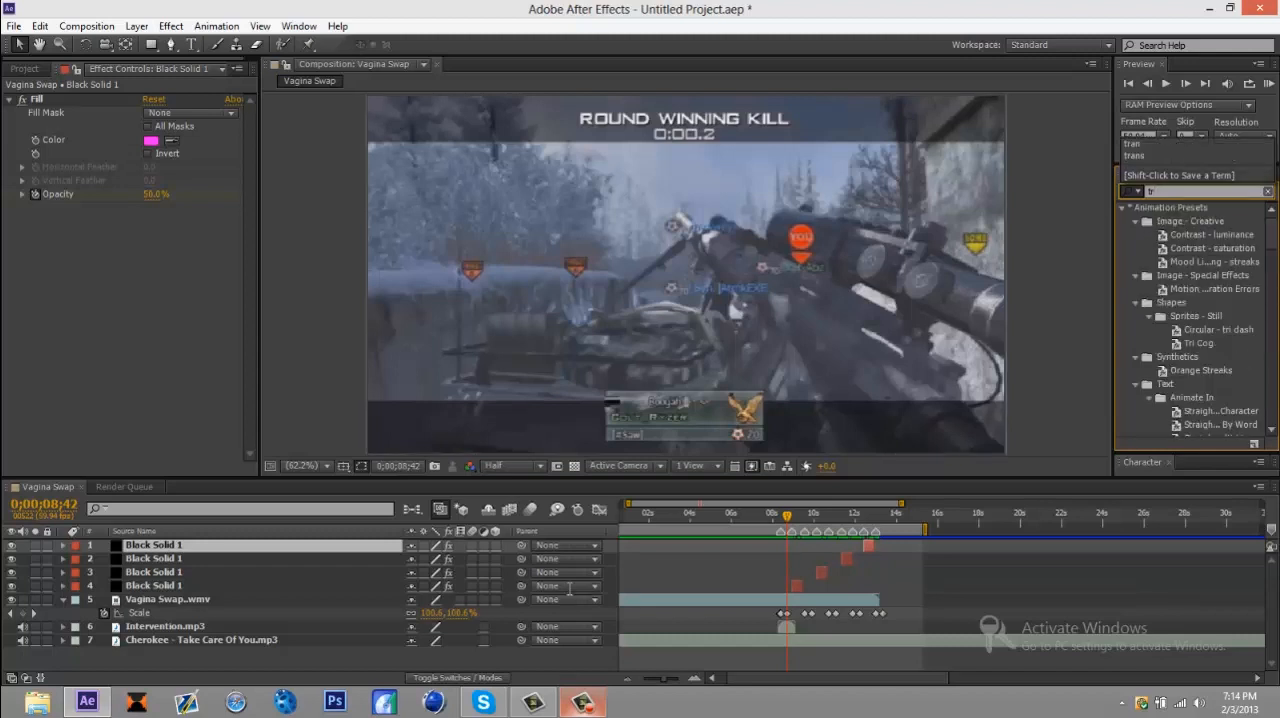
text(i)
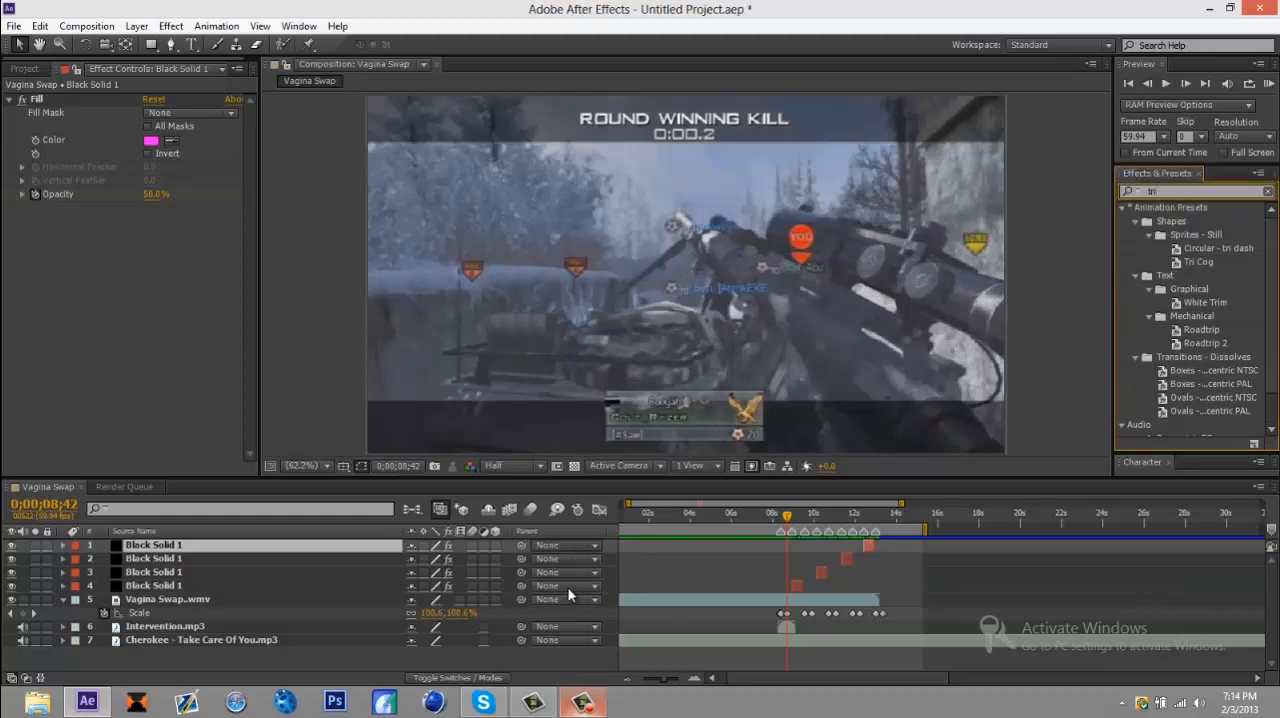
key(BackSpace)
key(BackSpace)
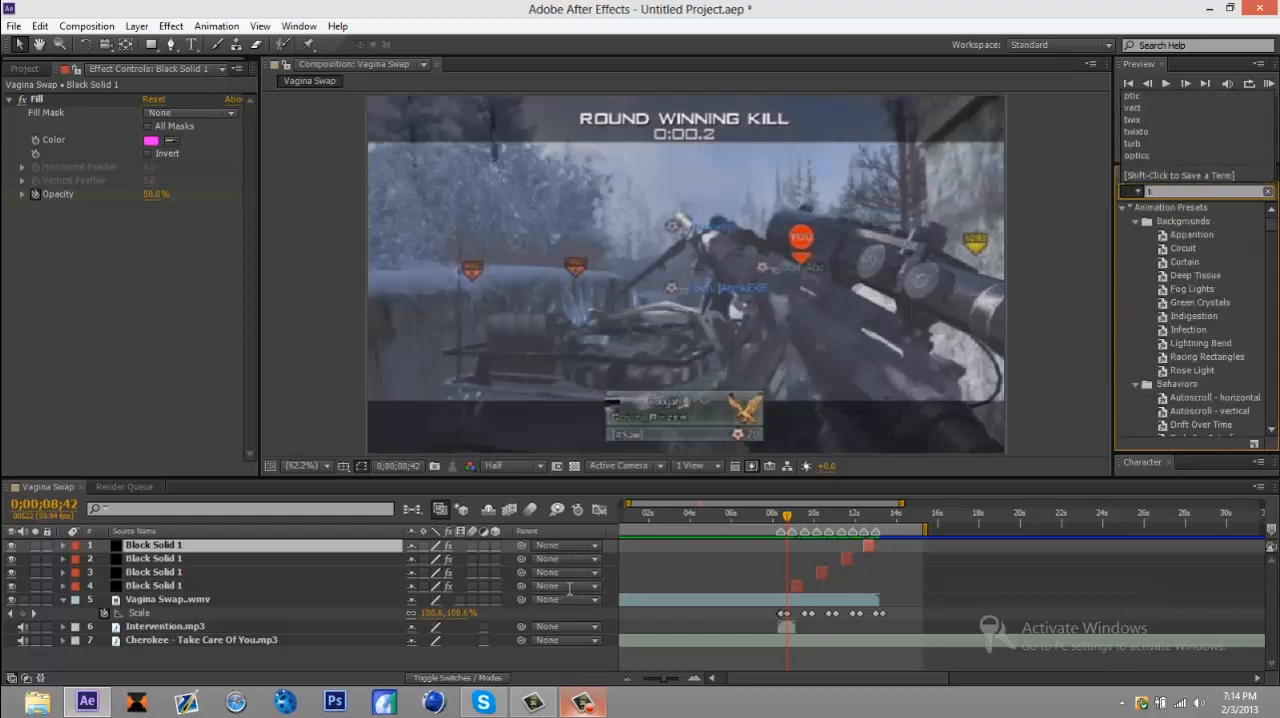
text(wix)
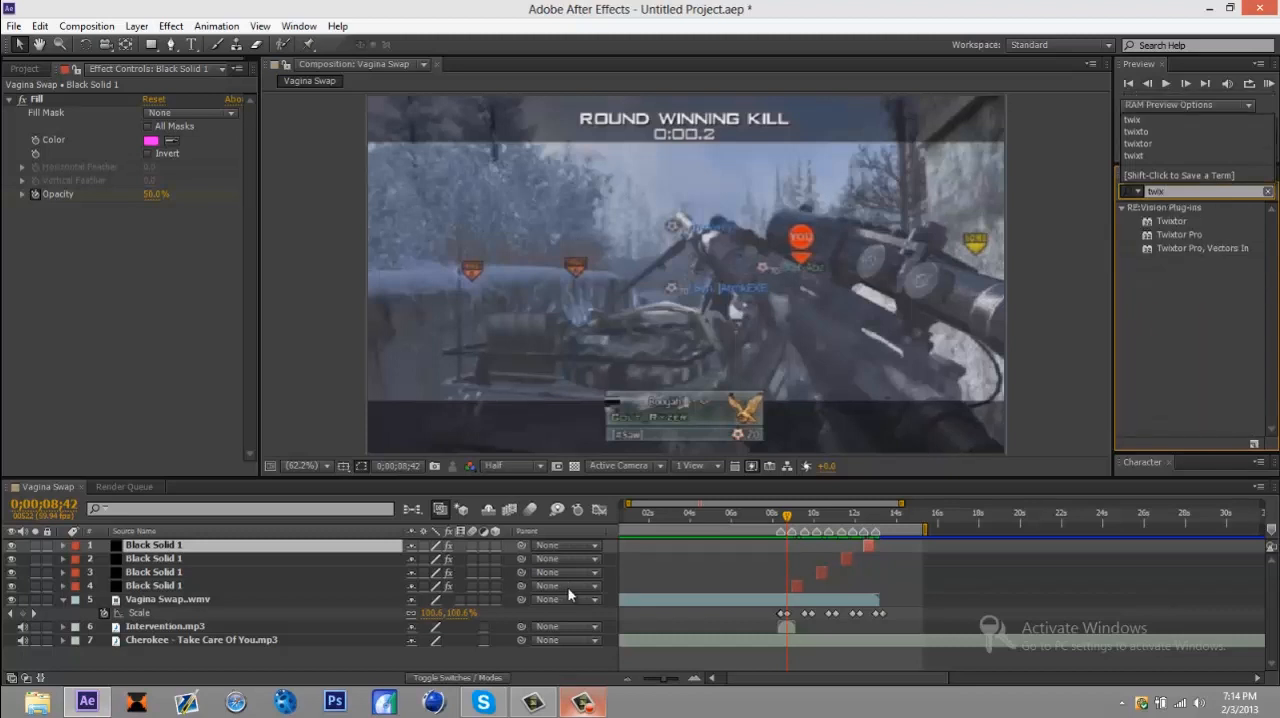
drag(1179, 235, 771, 600)
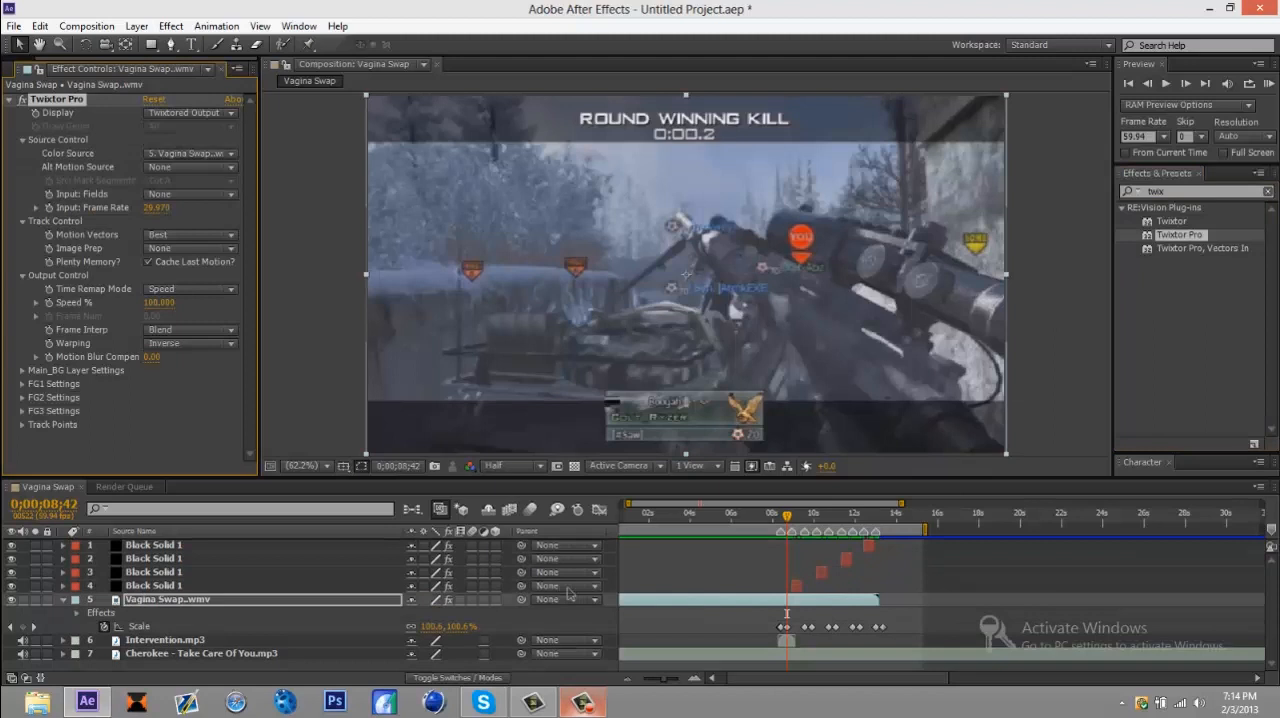
Step: Set Twixtor Pro's Input: Frame Rate to 59.94
click(157, 208)
text(59.94)
key(Return)
Step: Keyframe Twixtor Pro's Speed % at 0;00;08;42 and set it to 3 one frame on, at 0;00;08;43
key(Page_Down)
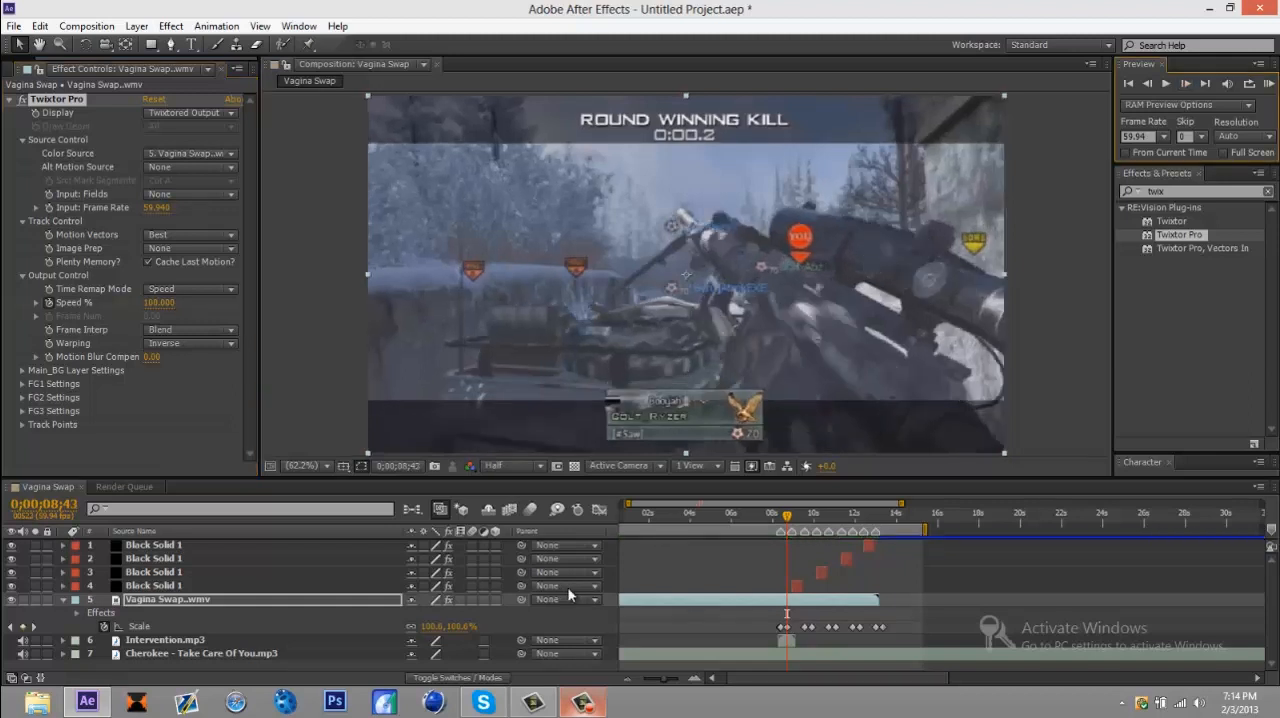
click(159, 303)
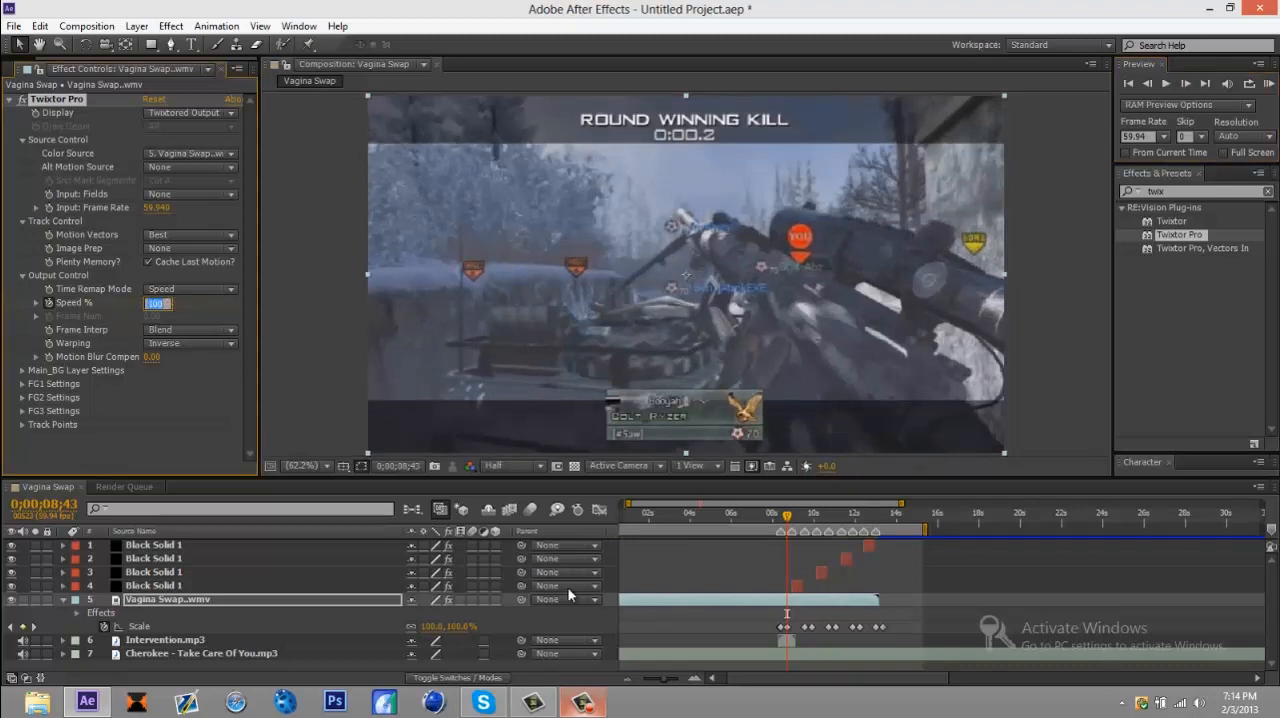
text(3)
key(Return)
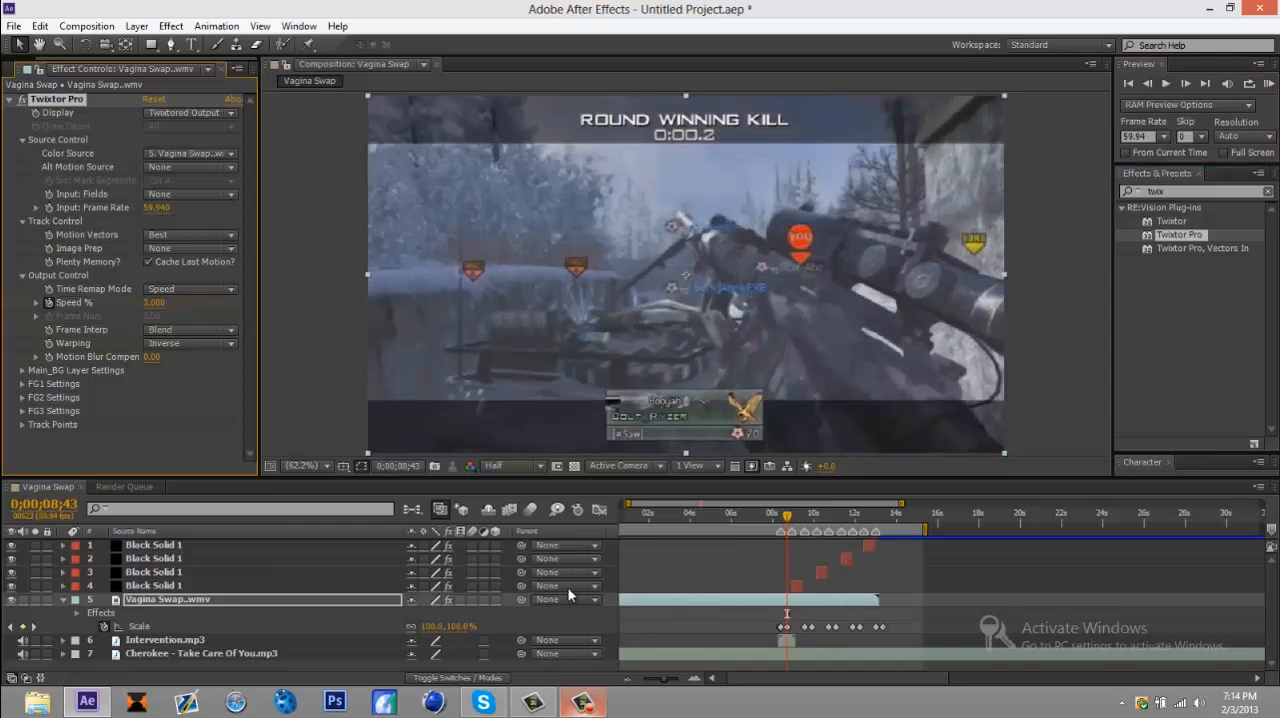
Step: Set Twixtor Pro's Image Prep to Contrast/Edge Enhance, Frame Interp to Motion Weighted Blend and Warping to Inverse w/ Smart Blend
click(190, 248)
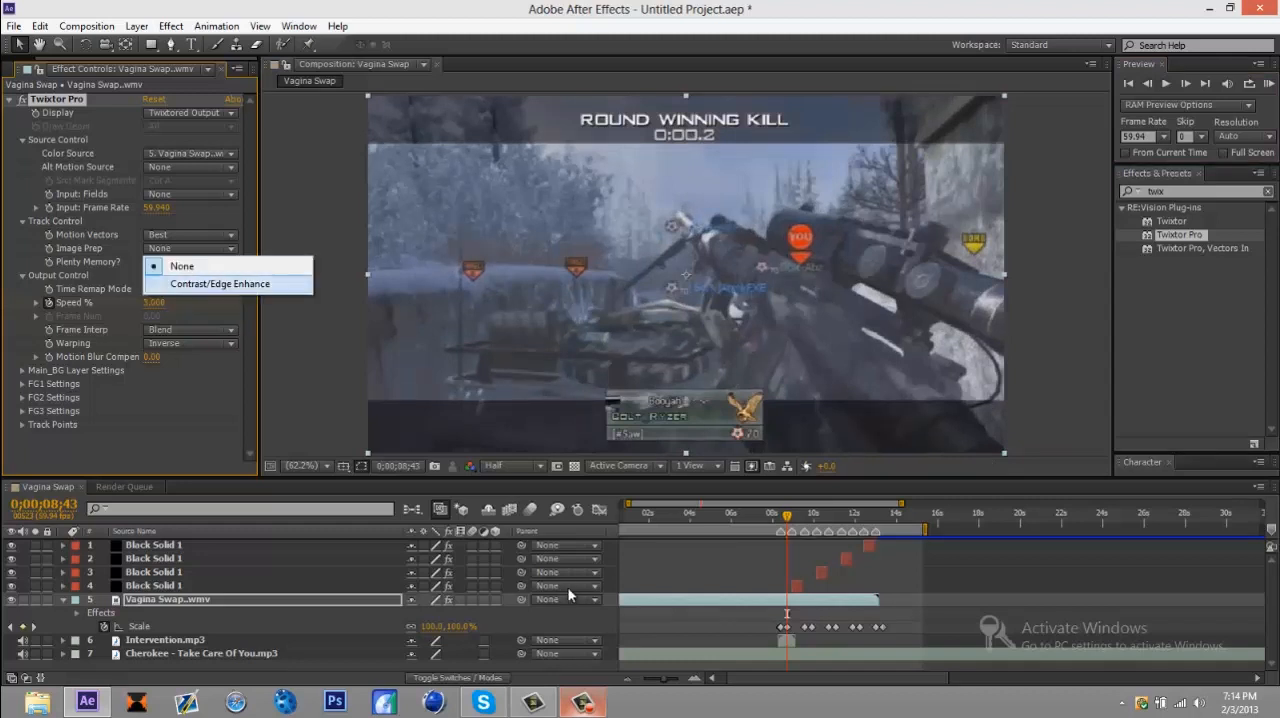
click(220, 284)
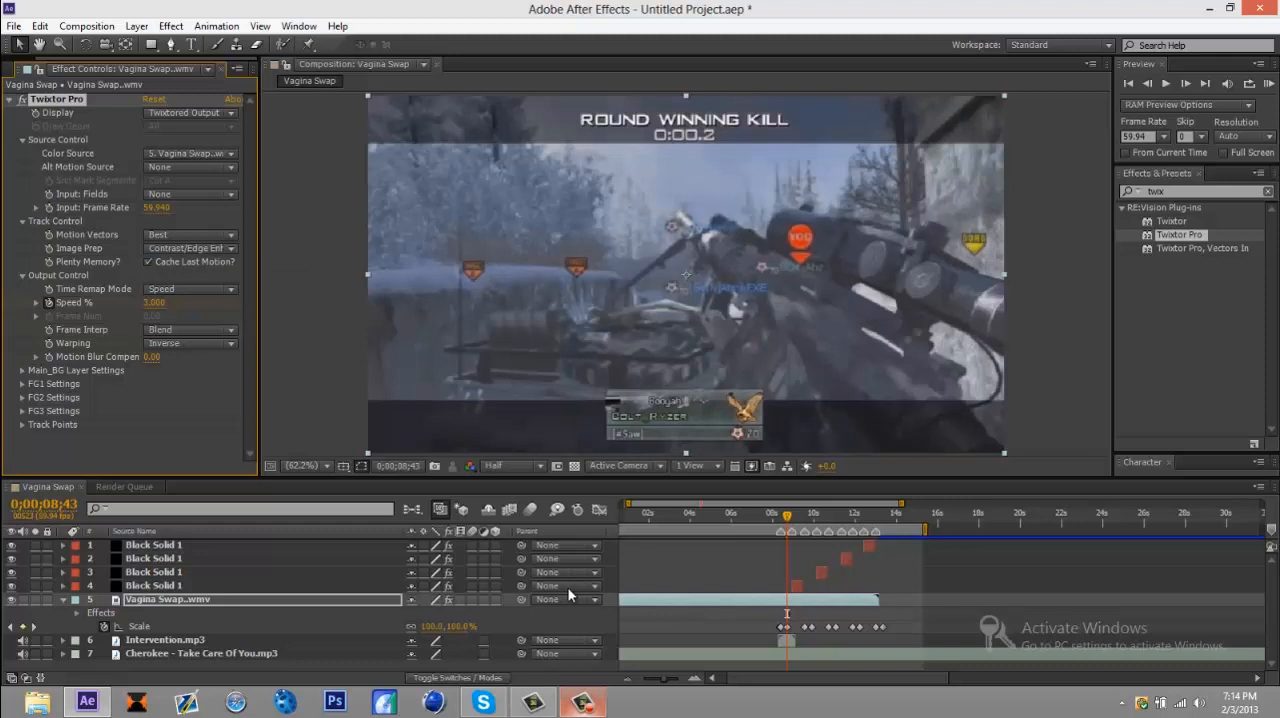
click(190, 329)
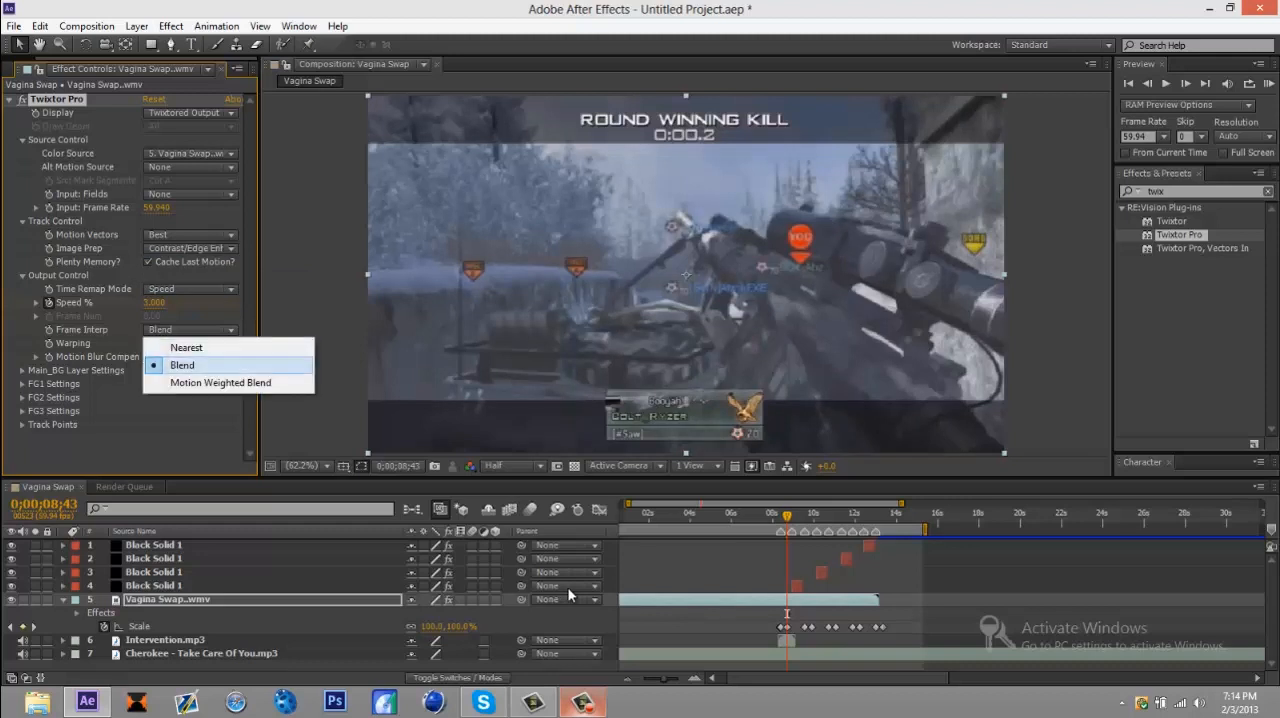
click(220, 382)
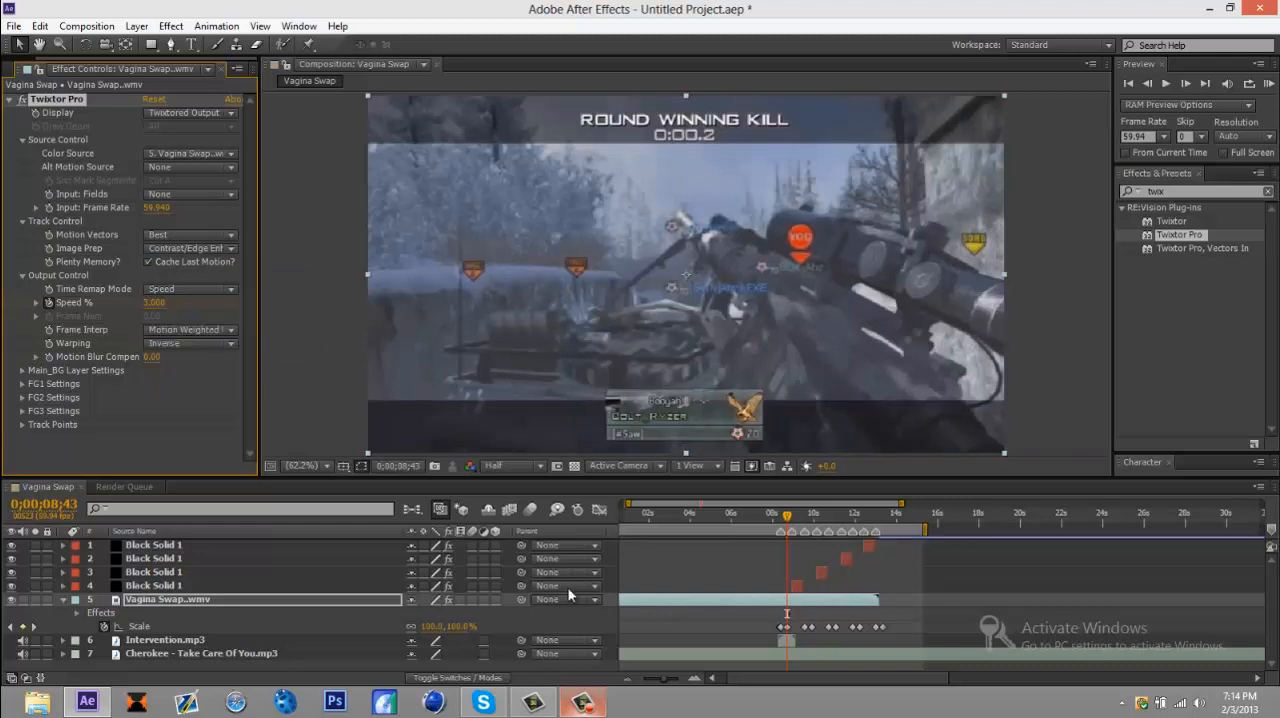
click(190, 343)
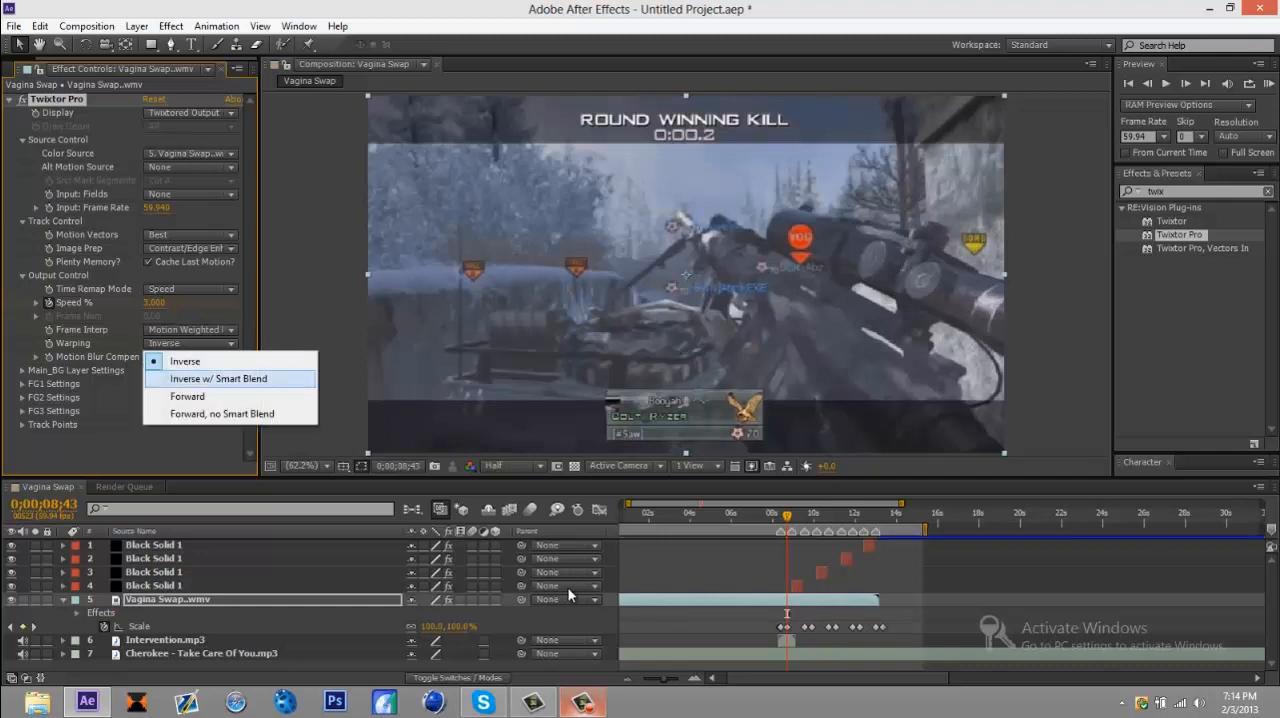
click(218, 378)
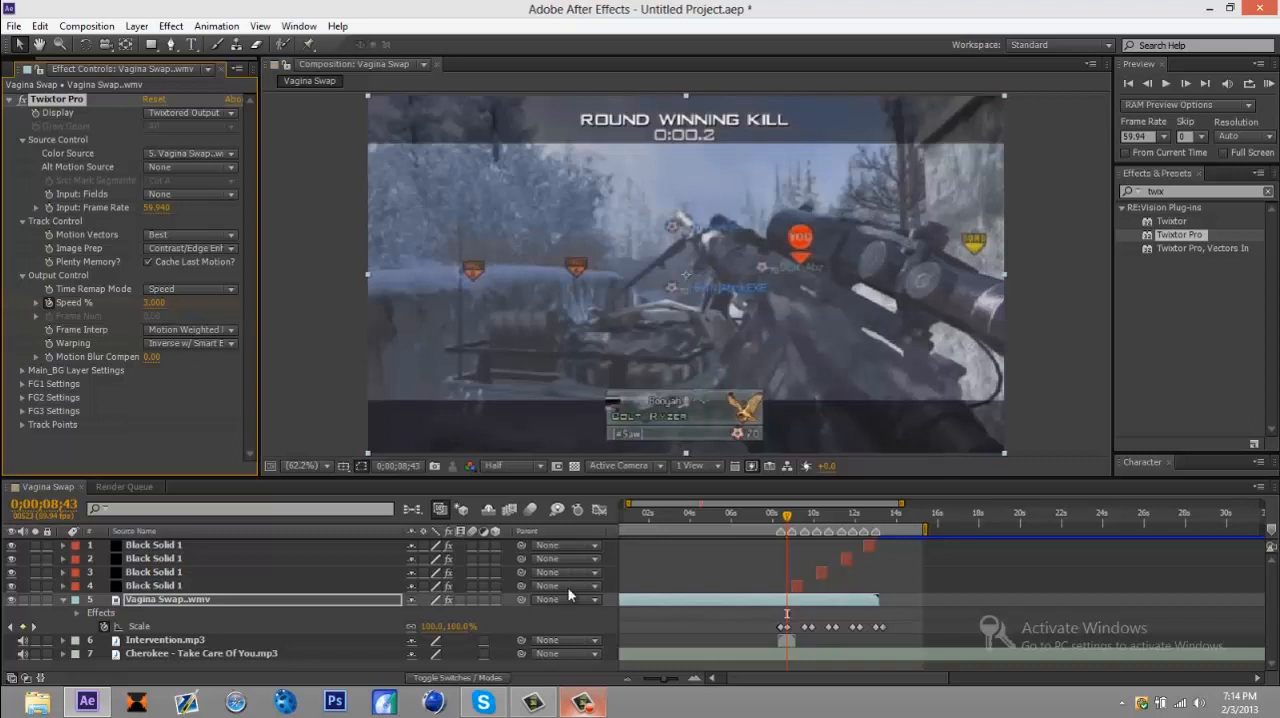
Step: Enable time remapping on the gameplay clip and extend its end to the end of the work area
right_click(568, 595)
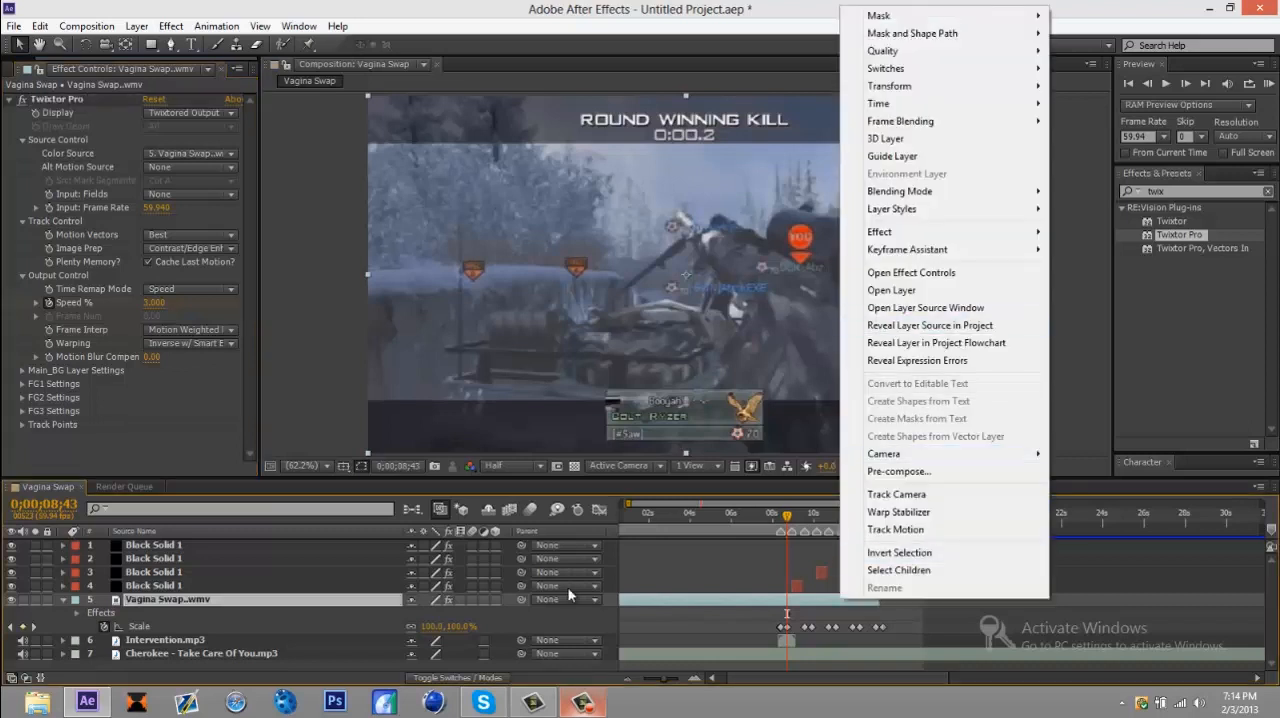
mouse_move(940, 104)
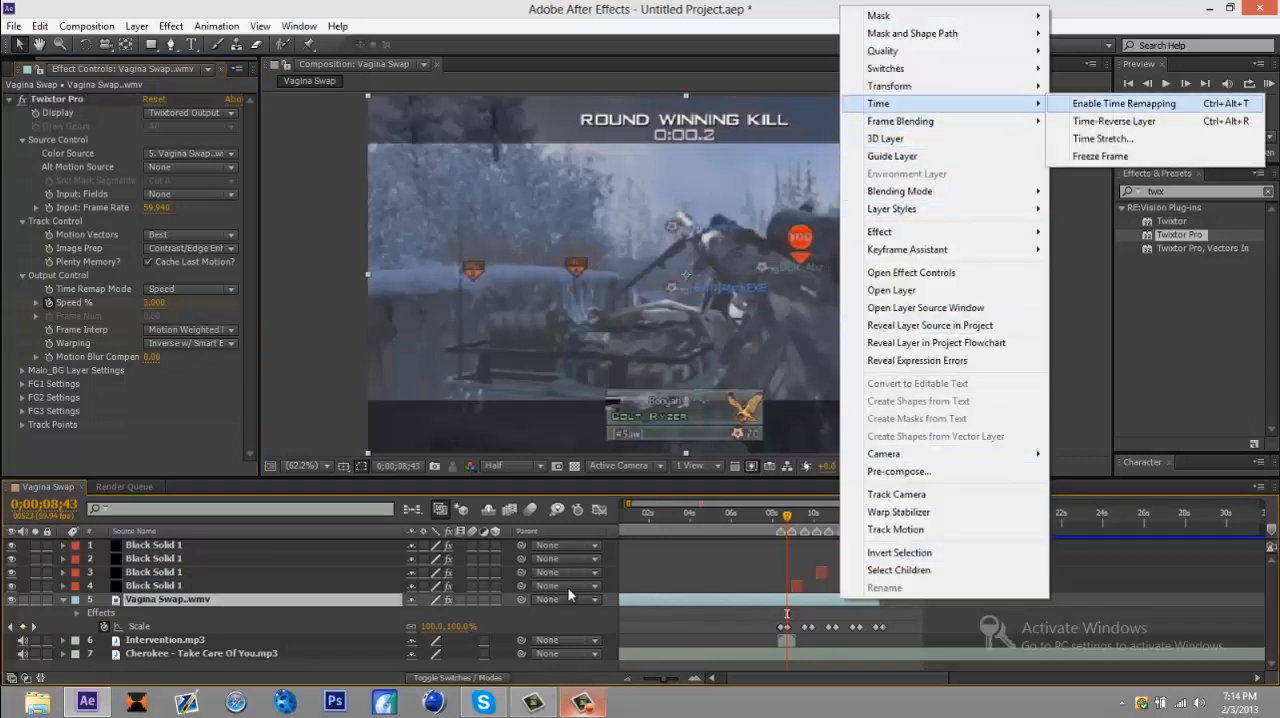
click(1125, 104)
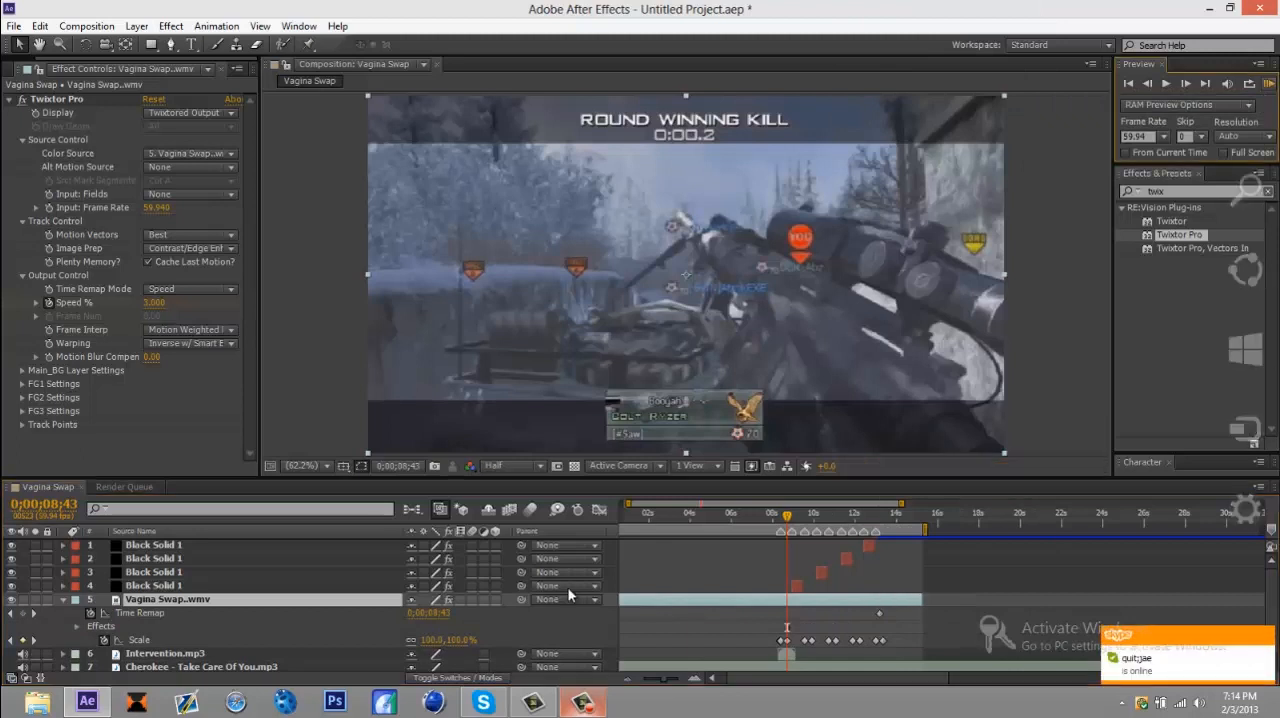
Step: Run a RAM preview of the slowed clip with its scale pulses and magenta flashes
click(1268, 84)
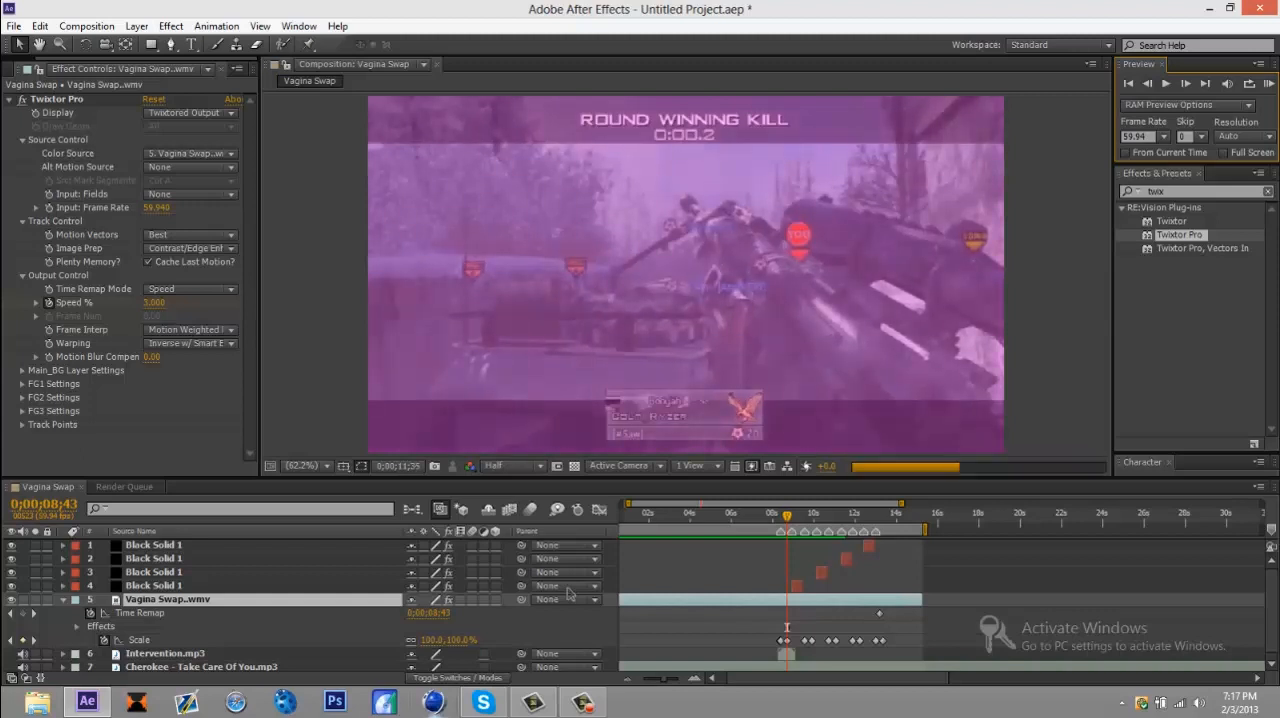
key(F10)
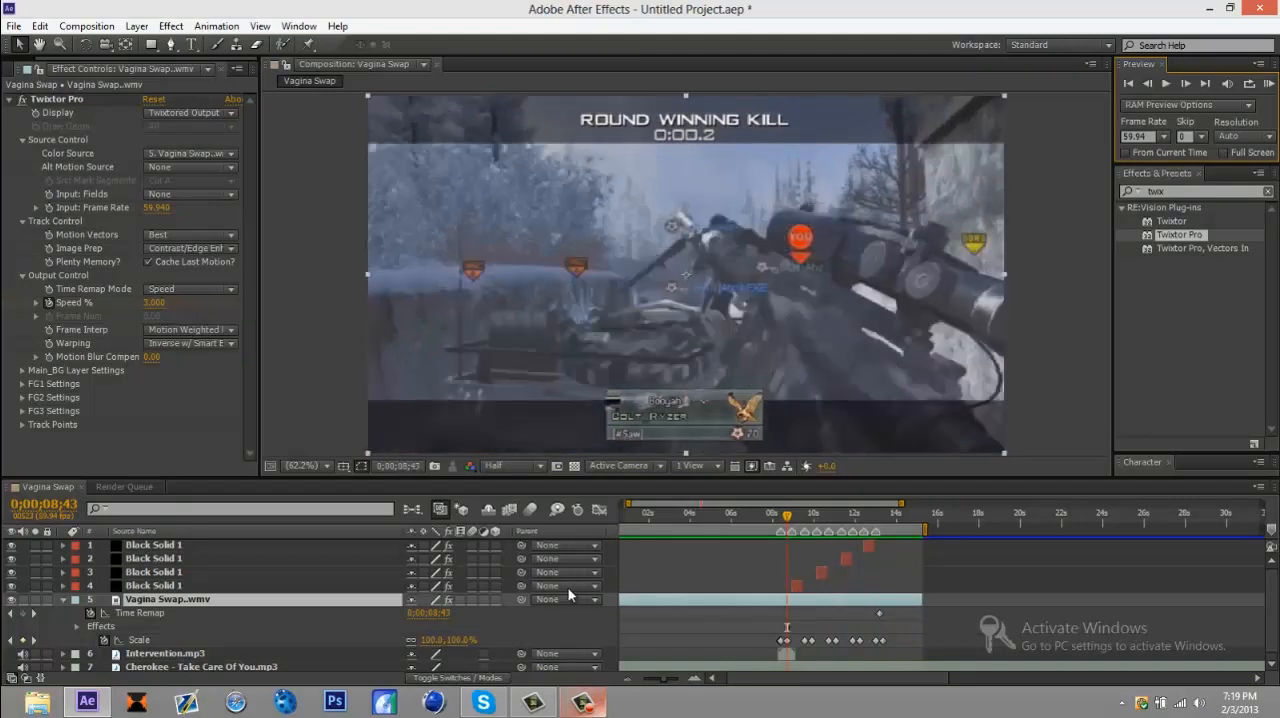
Step: Try extending the time-remapped gameplay clip to about 20 seconds from a playhead position of 0;00;14;19, and pull its end back
drag(787, 516, 903, 516)
drag(922, 600, 1022, 600)
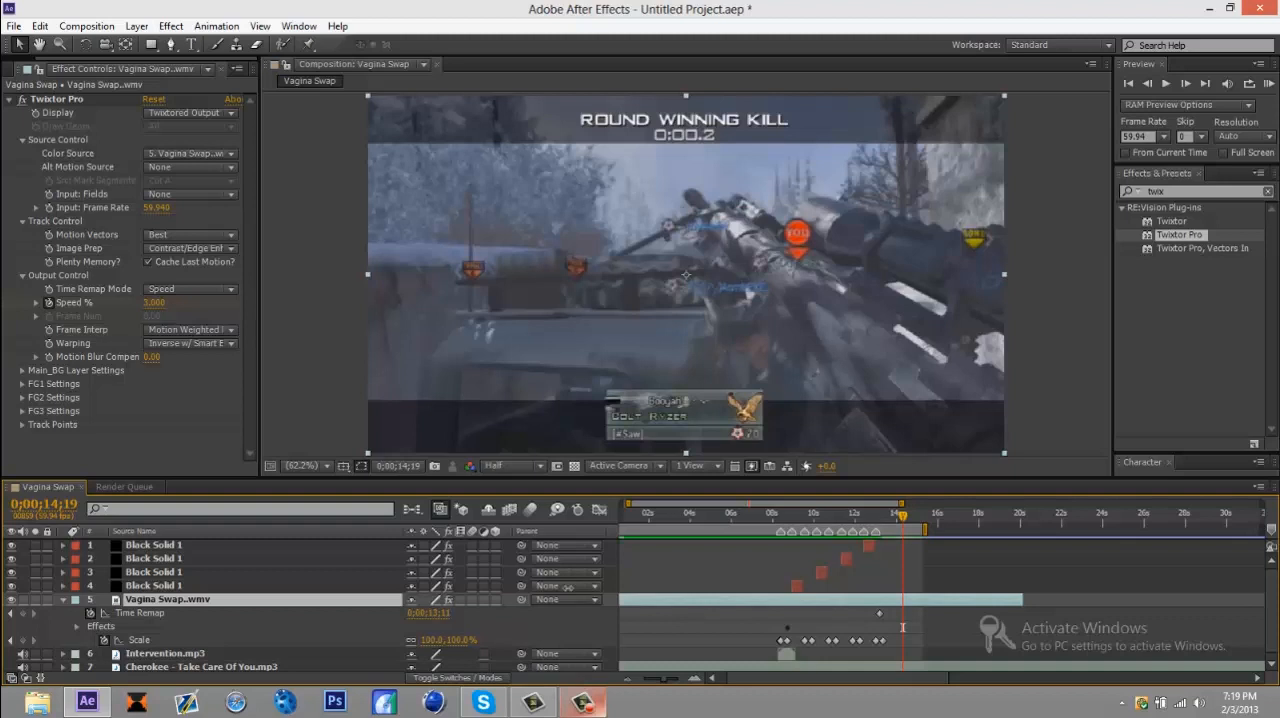
drag(1022, 600, 922, 600)
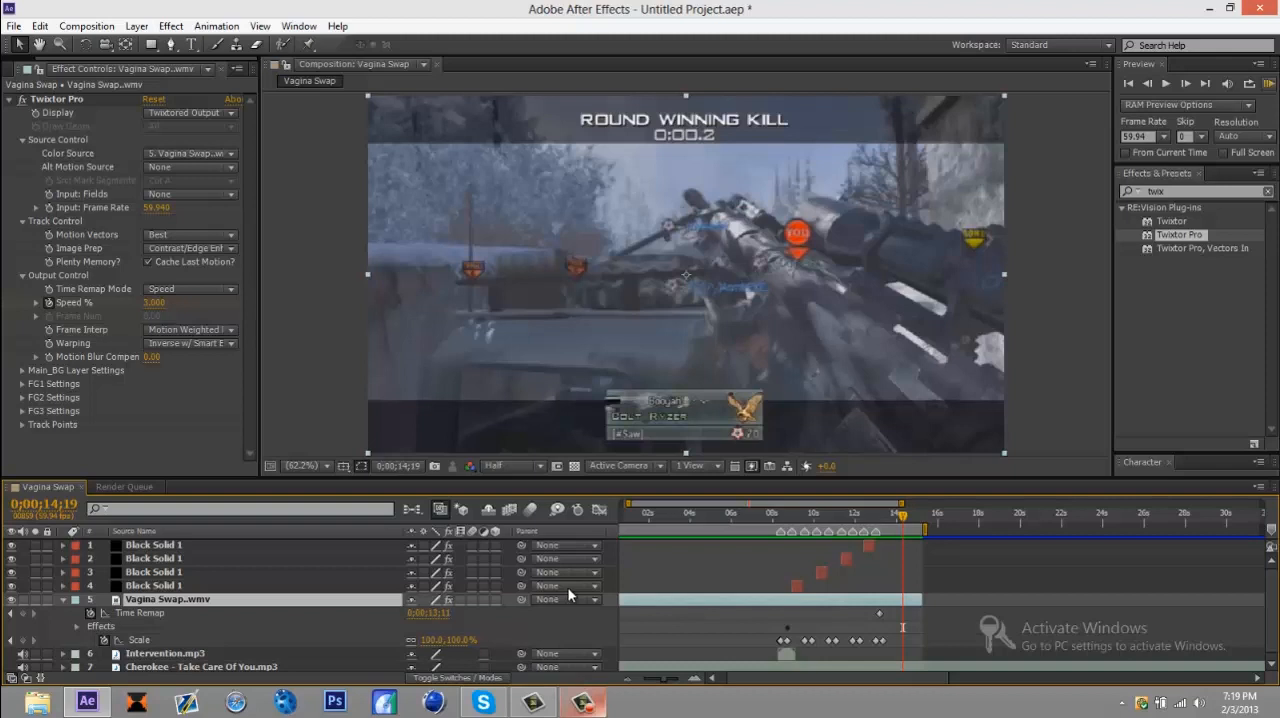
Step: Run a RAM preview of the composition and stop the playback
key(KP_0)
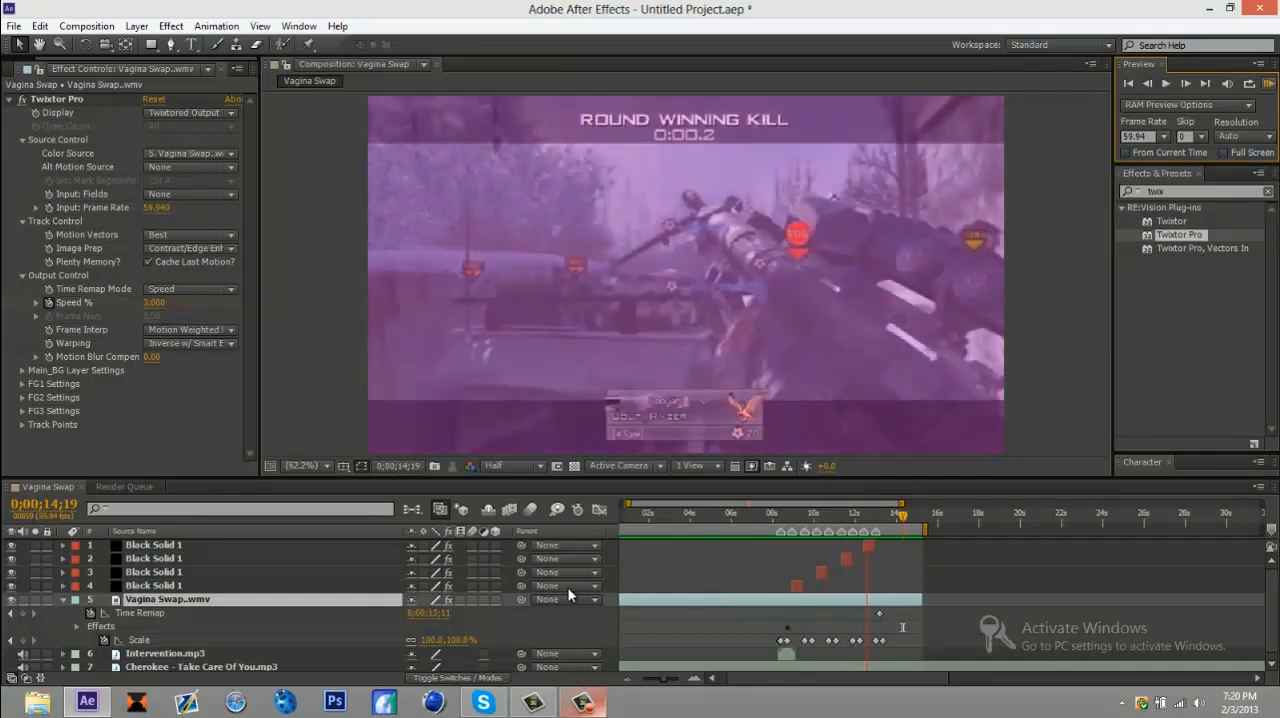
key(space)
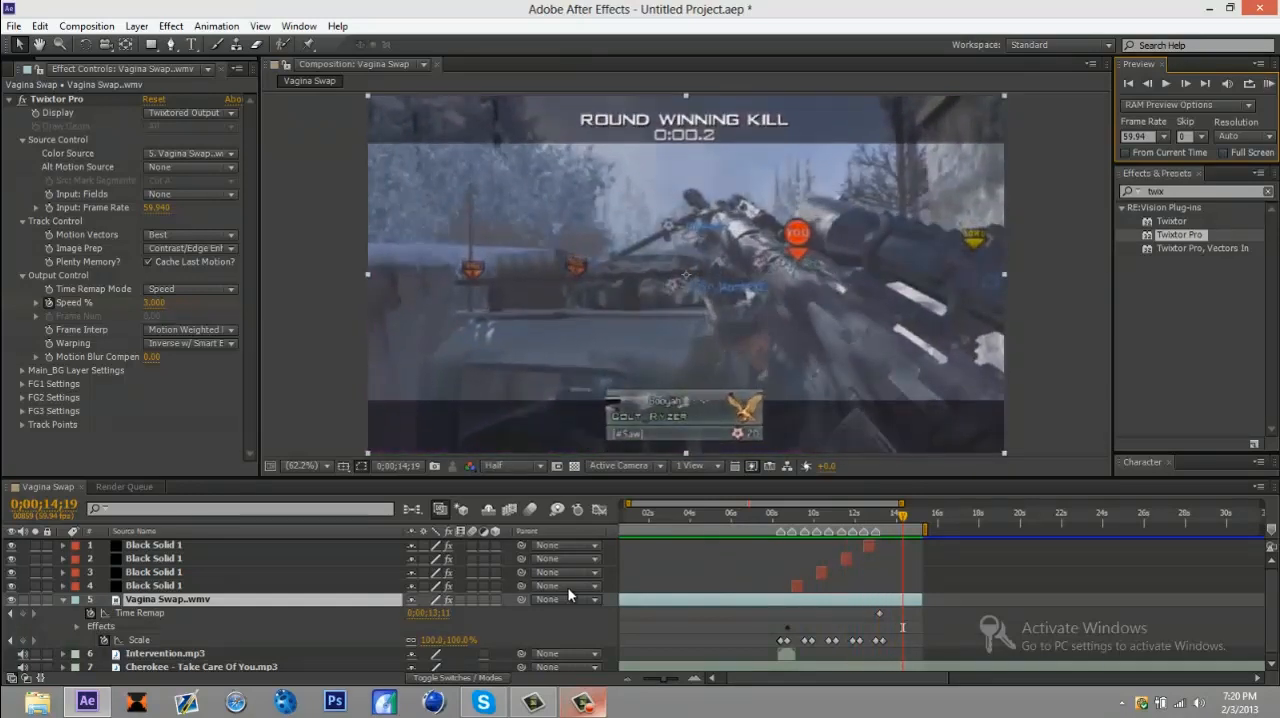
click(583, 703)
key(alt+l)
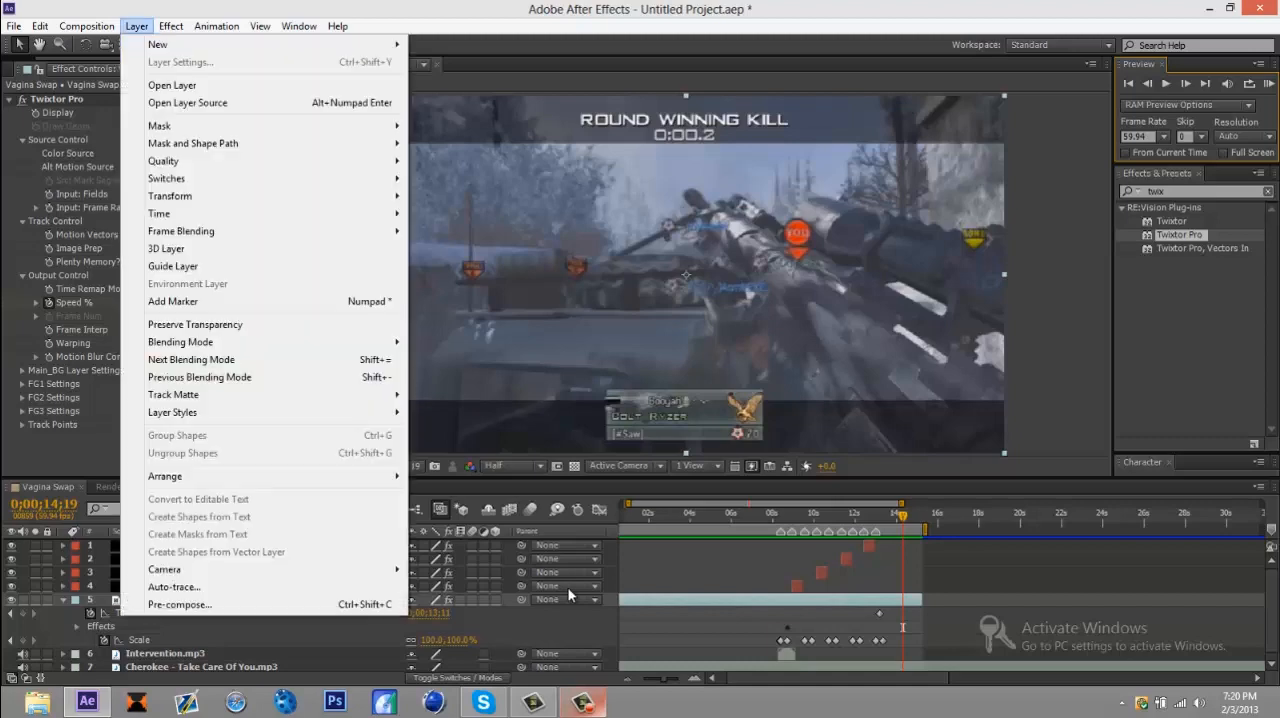
key(Right)
key(Left)
key(Down)
key(Right)
key(Down)
key(Down)
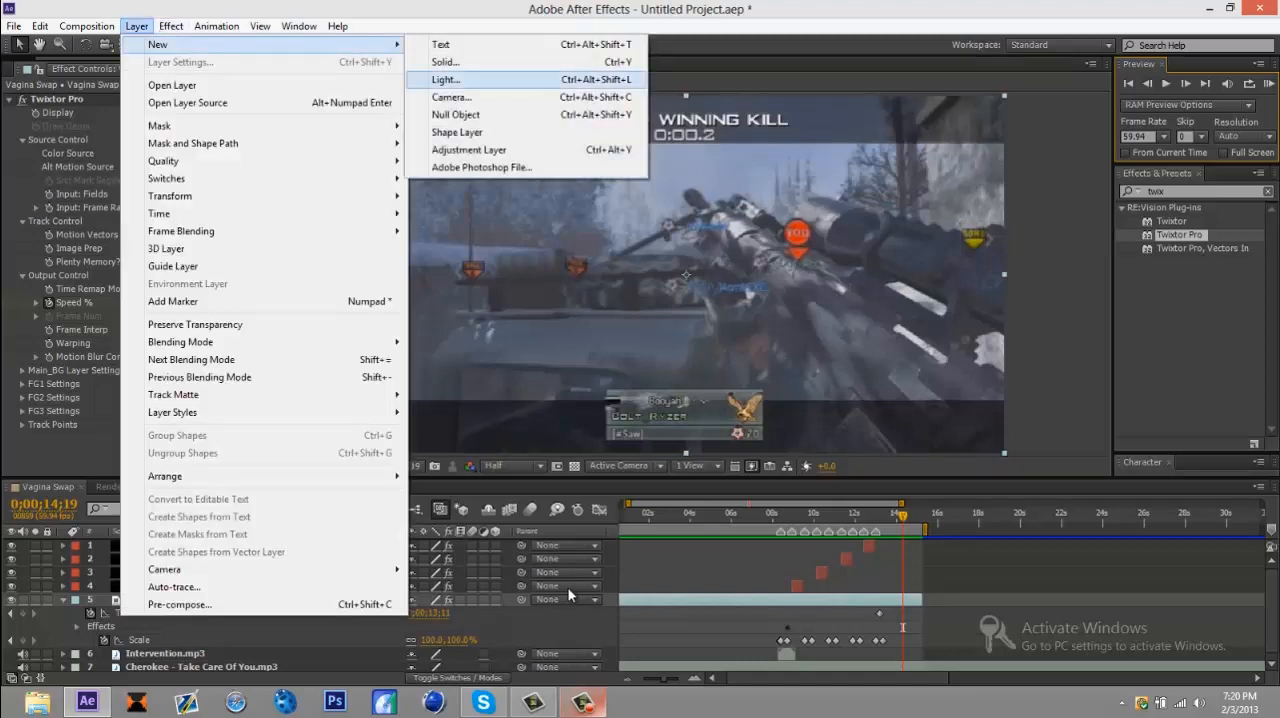
key(Down)
key(Down)
key(Down)
key(Down)
key(Escape)
key(Escape)
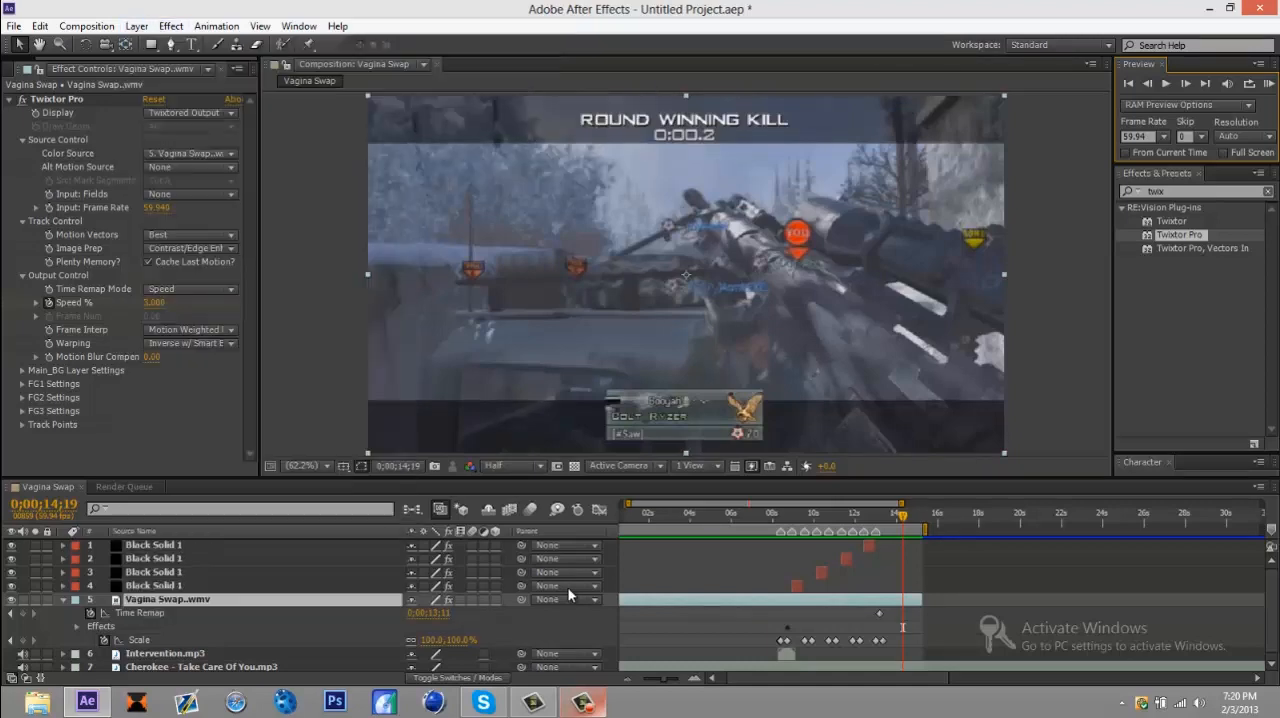
Step: Create an adjustment layer at the top of the layer stack and apply the Color Correction Curves effect to it
key(ctrl+alt+y)
click(811, 515)
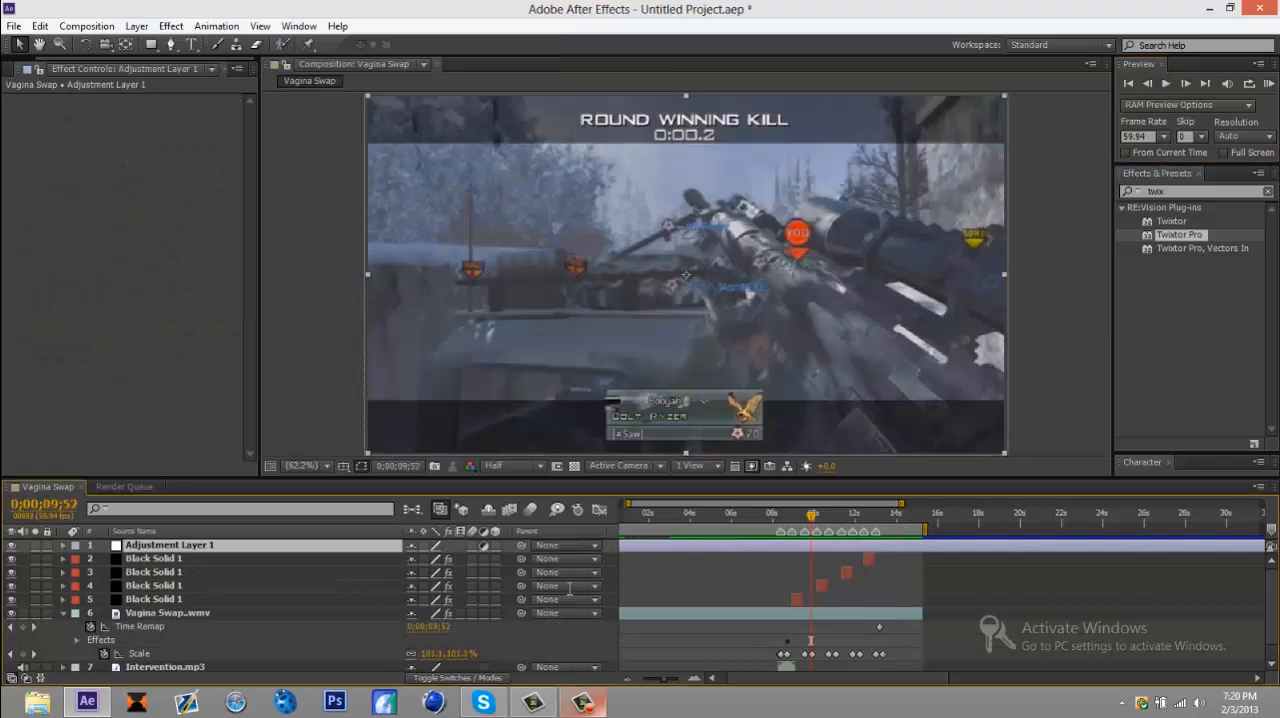
click(1180, 191)
text(curves)
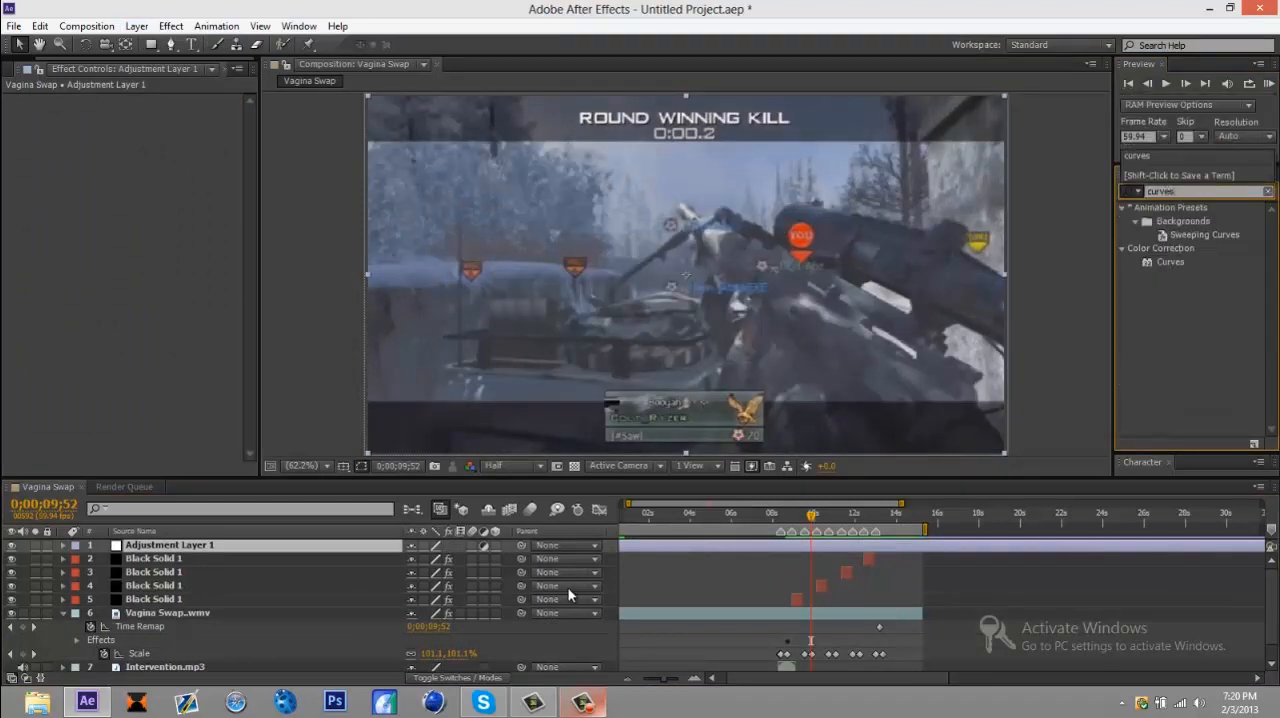
mouse_move(1163, 259)
mouse_down()
mouse_move(1118, 309)
mouse_move(1118, 380)
mouse_move(1208, 265)
mouse_move(860, 320)
mouse_move(752, 570)
mouse_move(717, 547)
mouse_up()
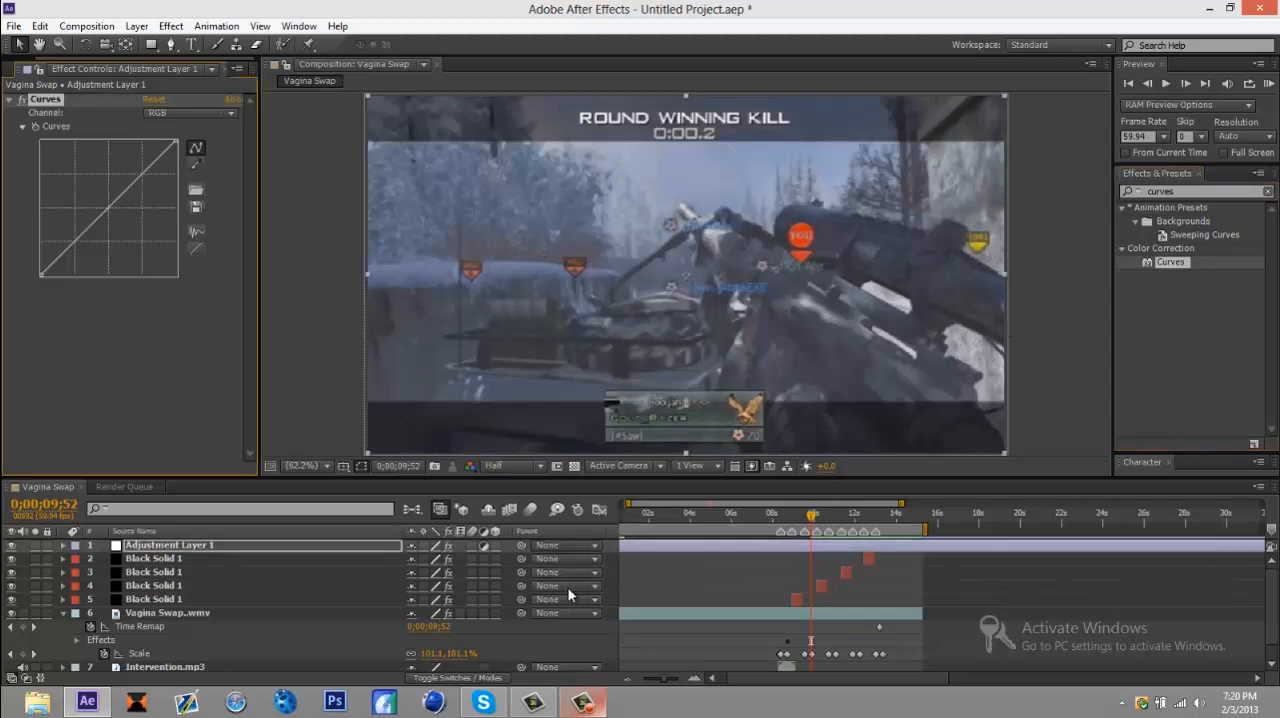
Step: At 0;00;05;22, shape the adjustment layer's RGB curve into a moderate S, raising the highlights and lowering the shadows
click(718, 514)
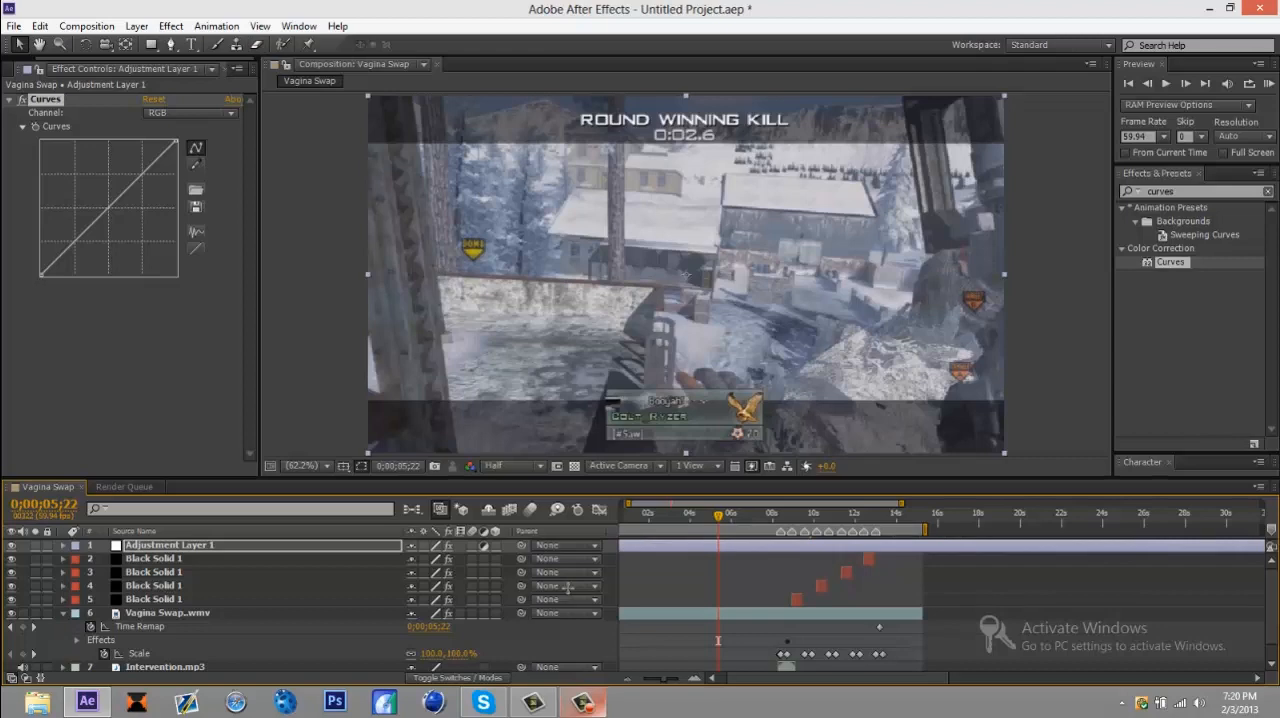
drag(126, 189, 133, 150)
drag(77, 208, 79, 236)
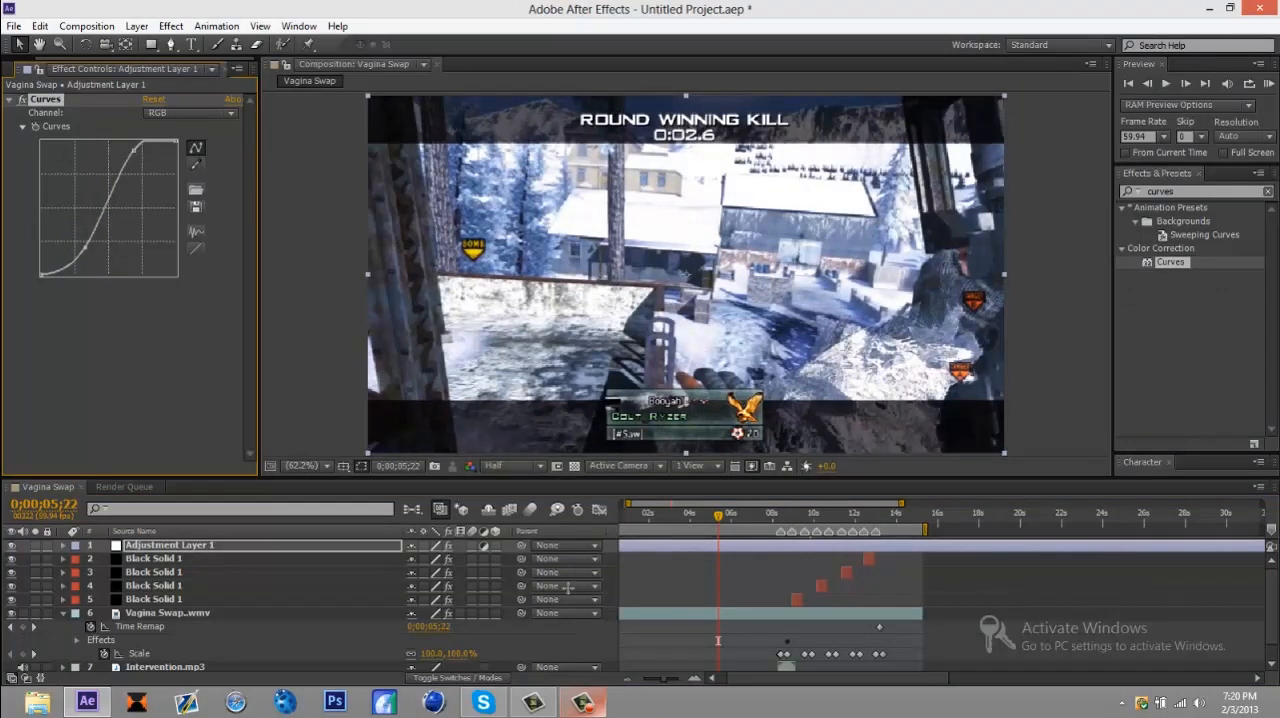
drag(134, 150, 140, 159)
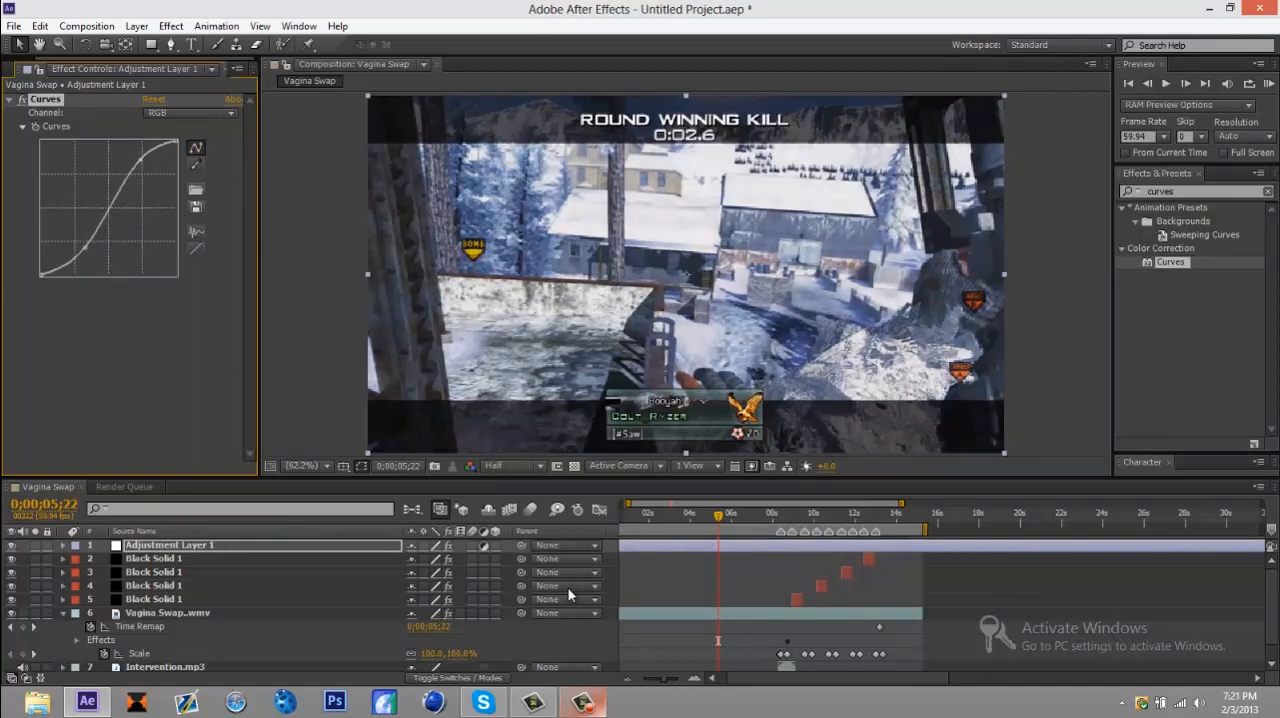
Step: Run a RAM preview of the composition with the Curves color correction and stop the playback
key(KP_0)
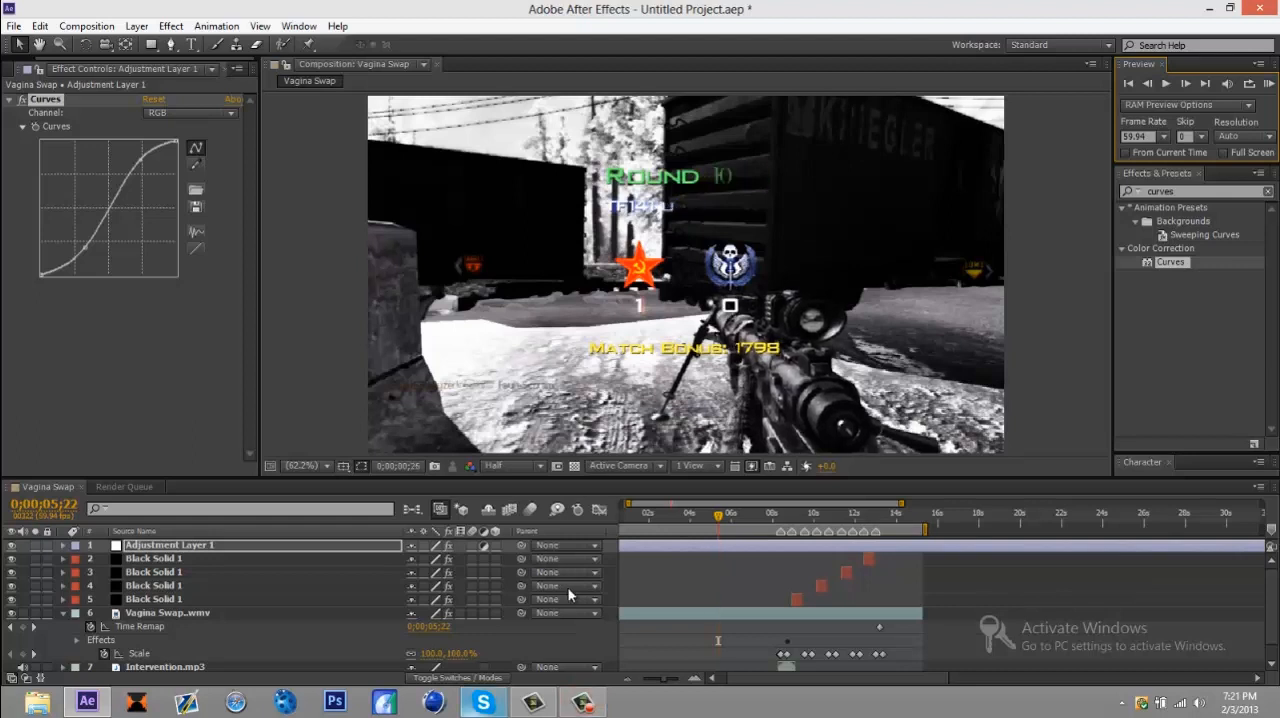
key(space)
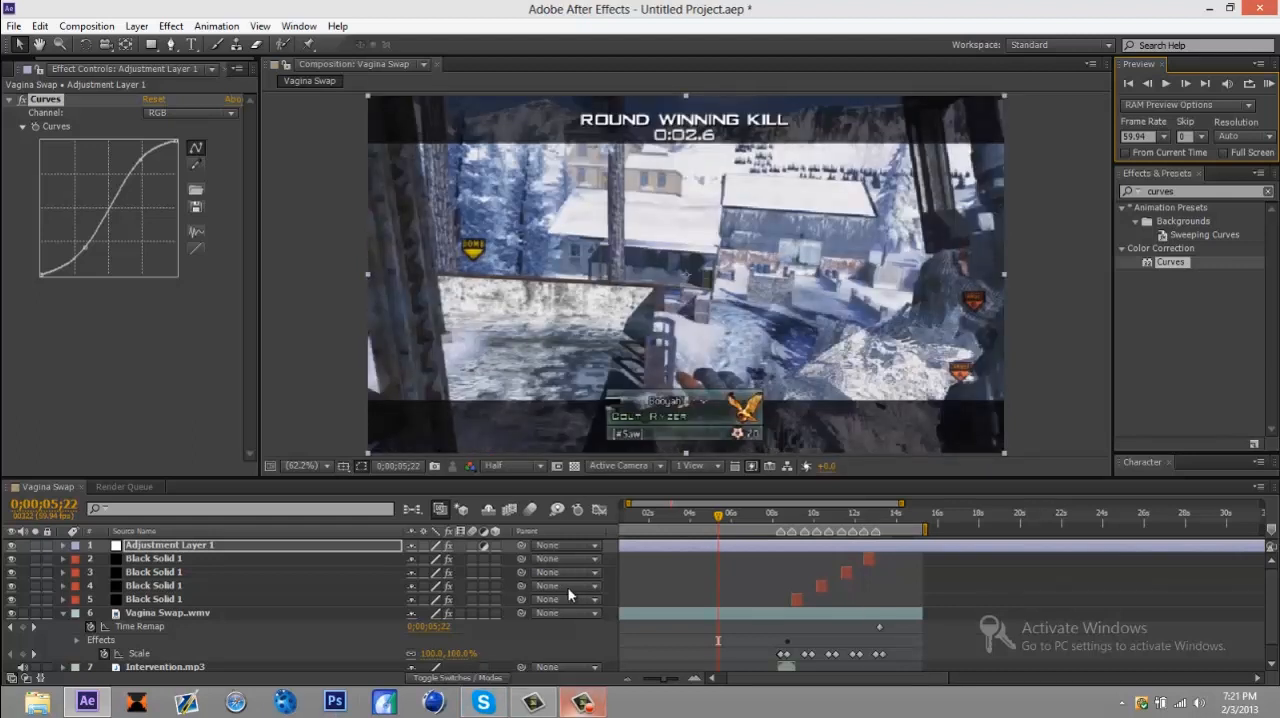
click(583, 702)
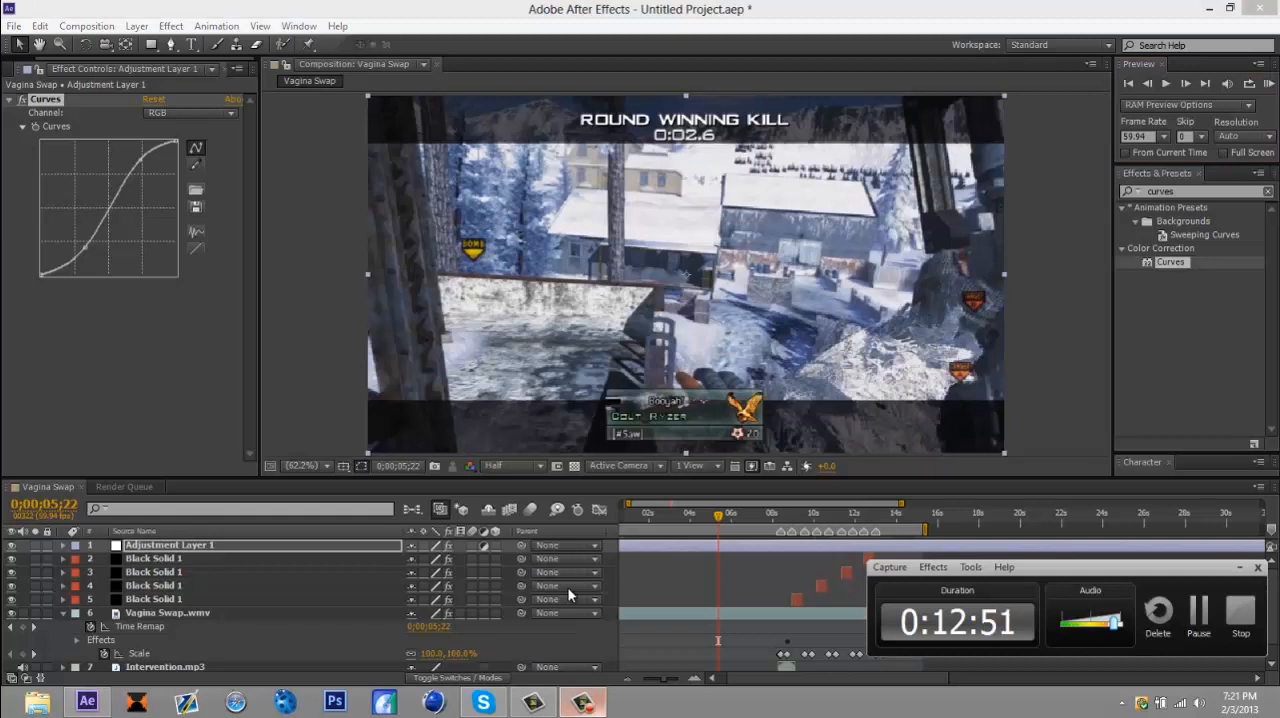